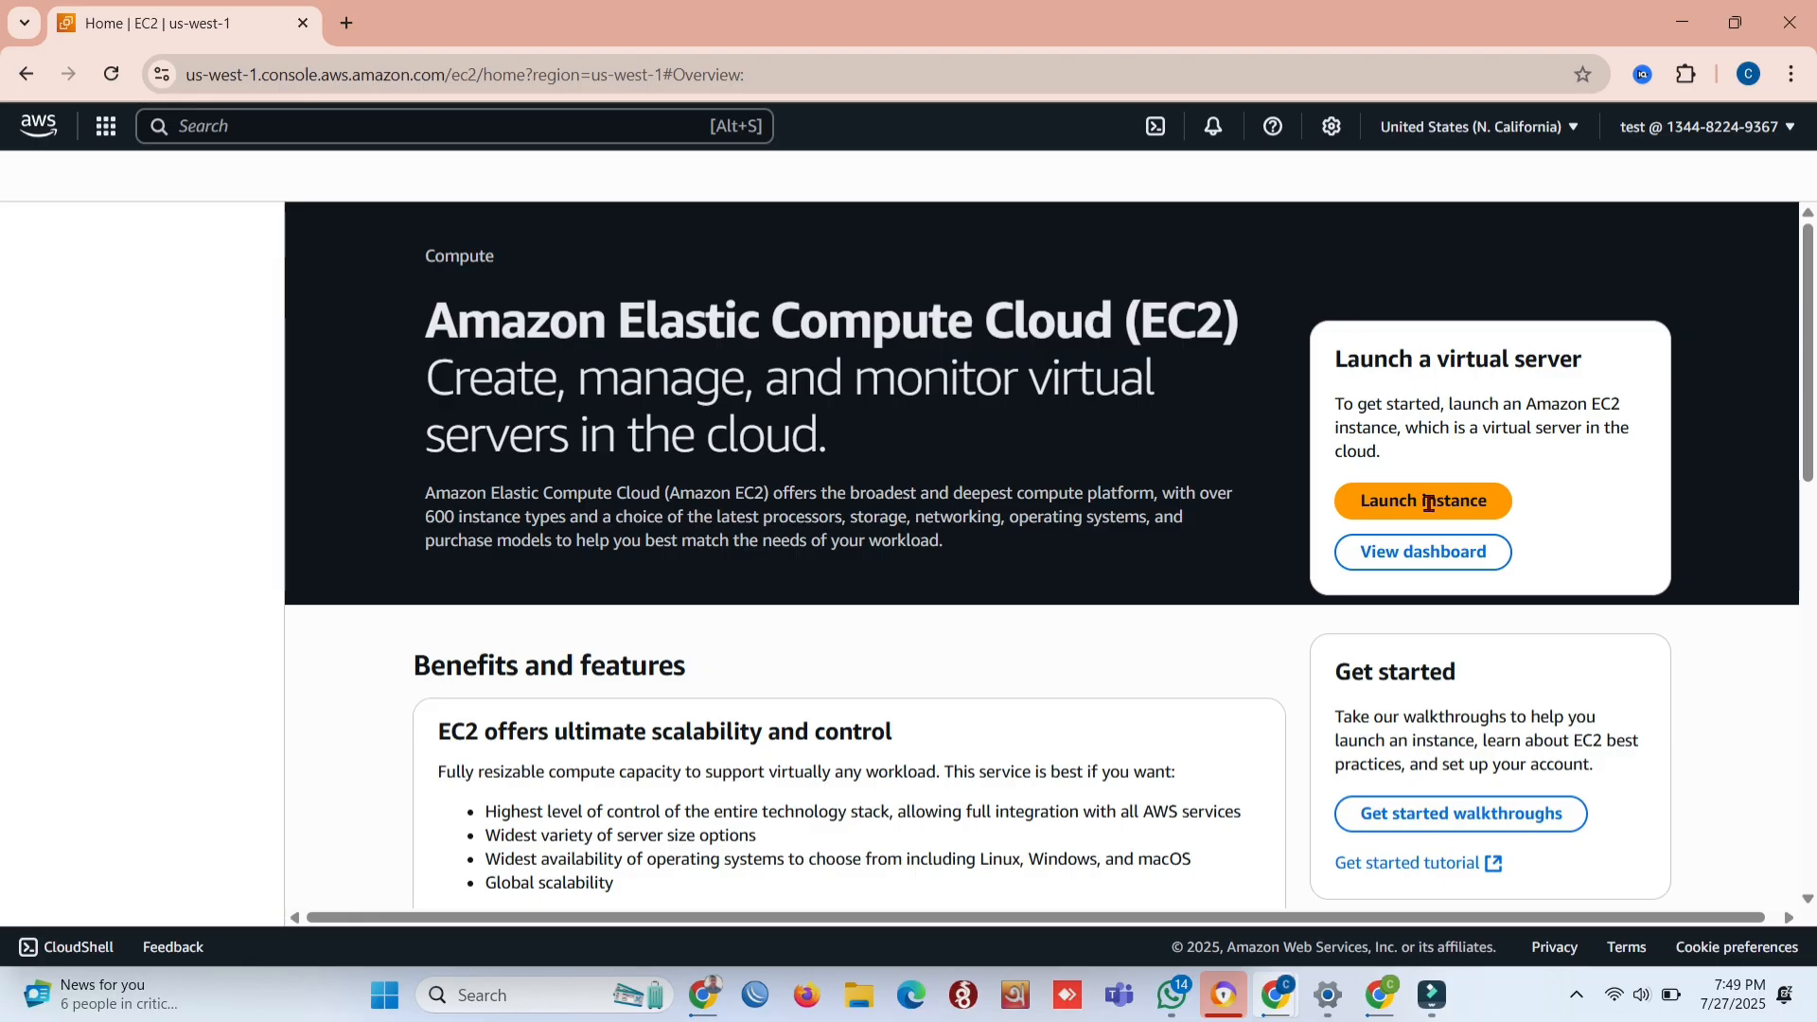
Start launching a new EC2 instance and name it Ubuntu
click(1413, 502)
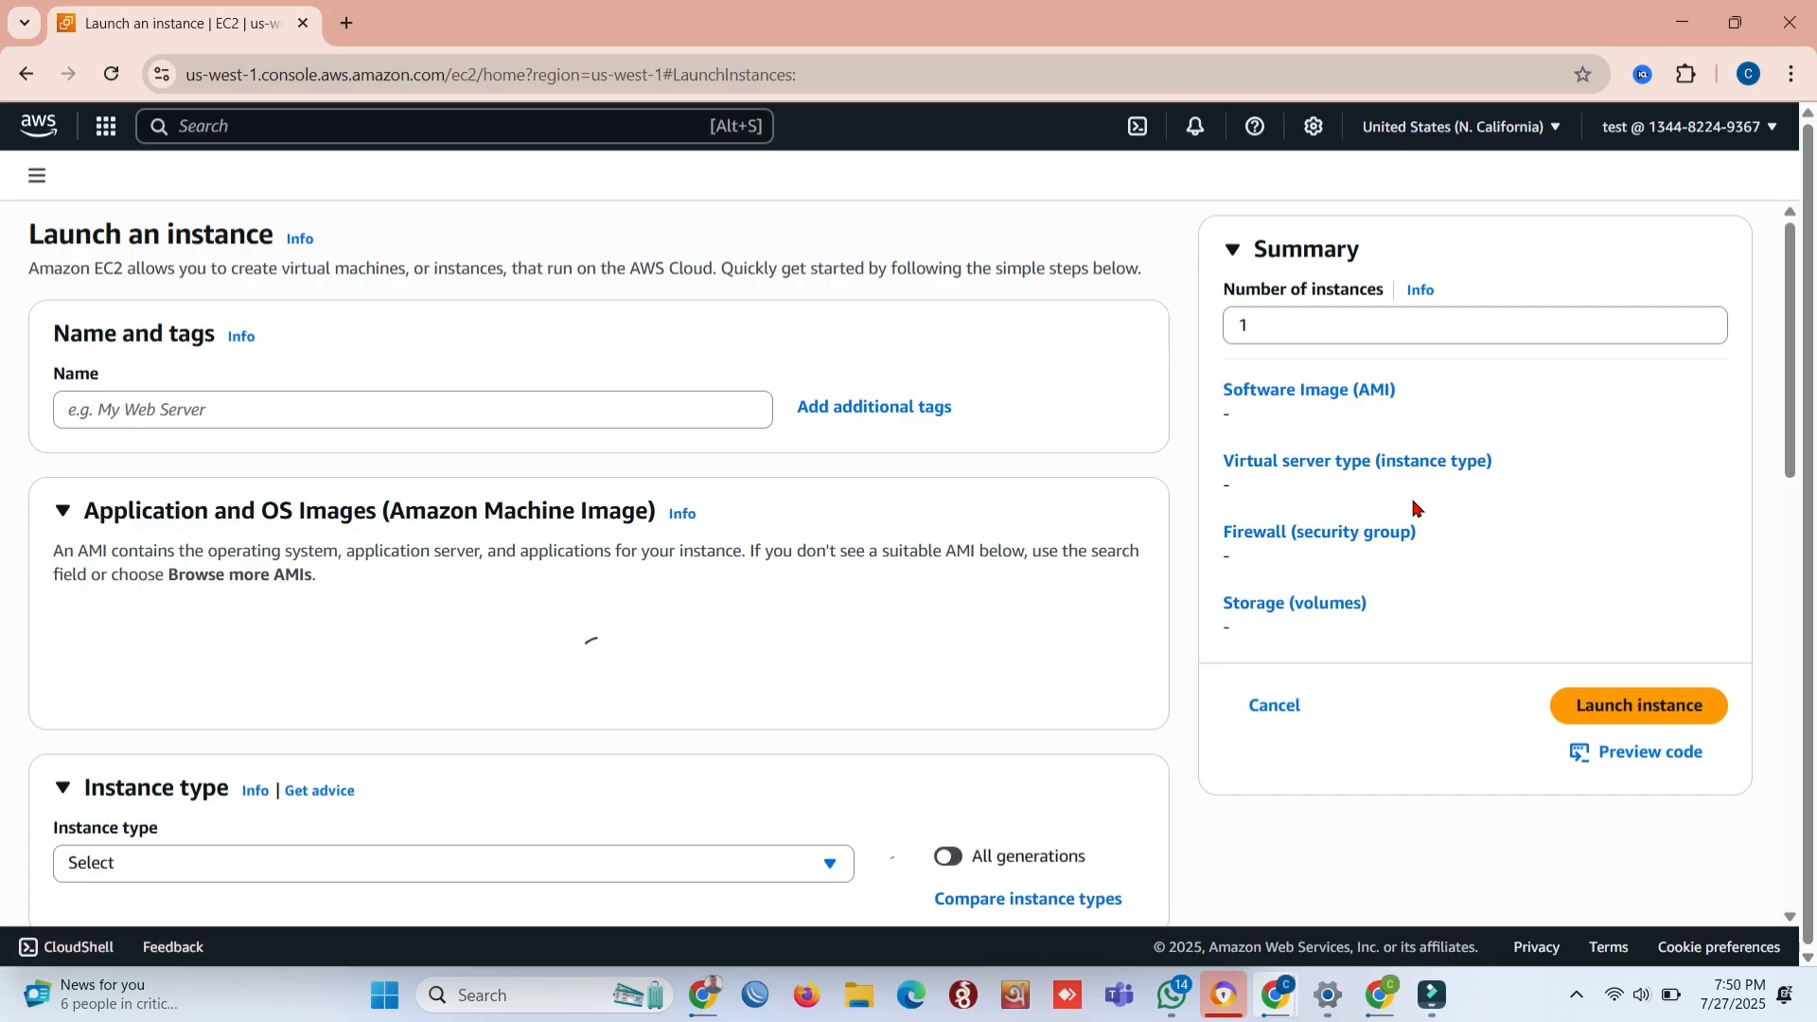
click(415, 527)
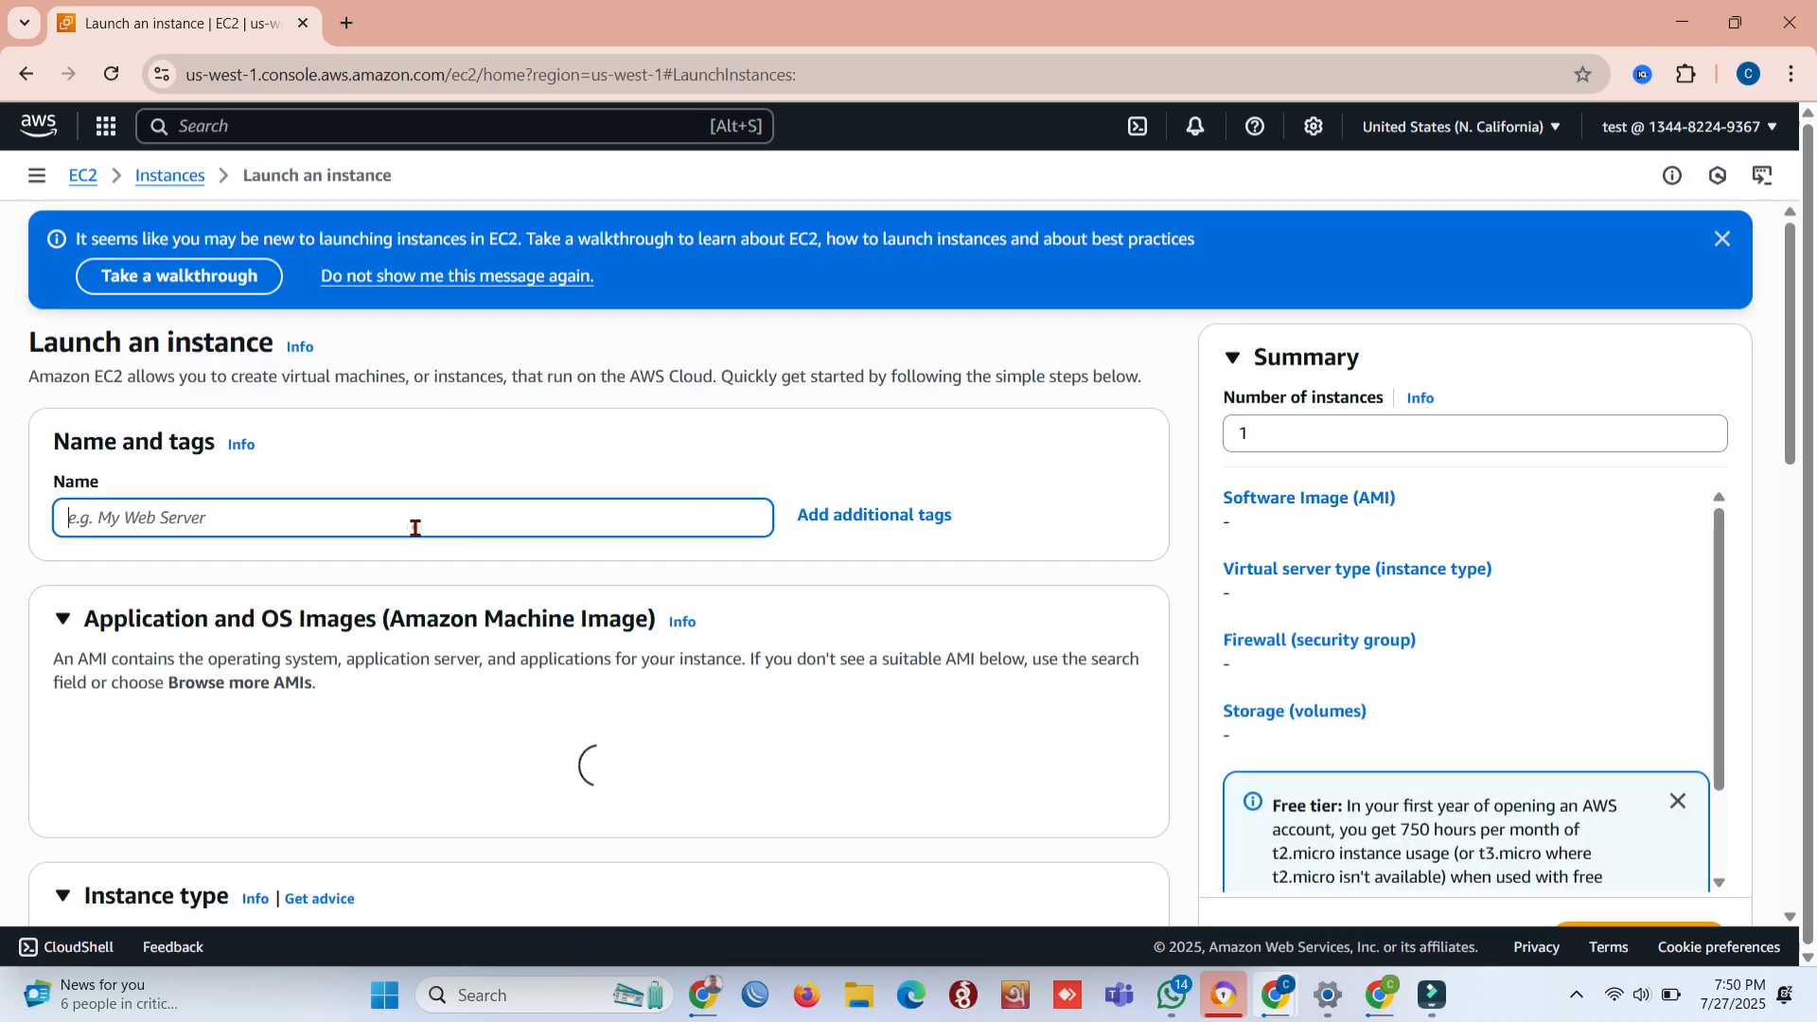
text(Ubuntu)
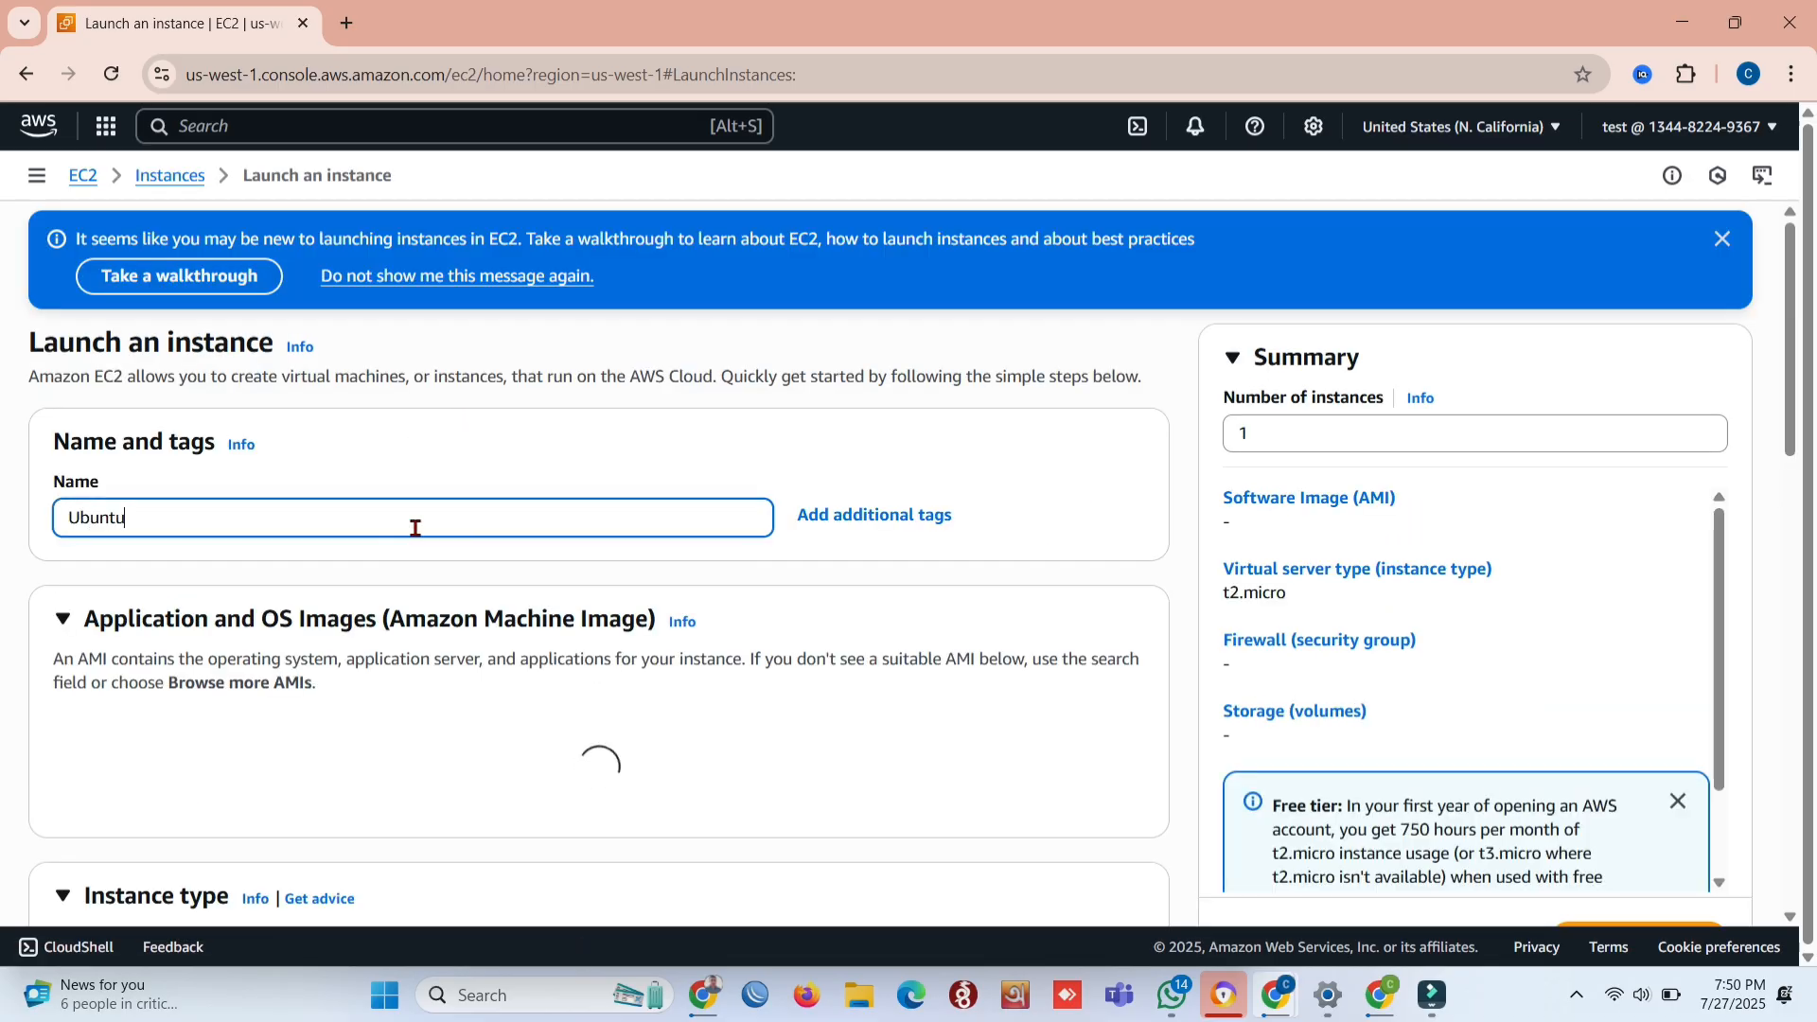
Search the full AMI catalog for ubuntu
scroll(415, 528, down, 1)
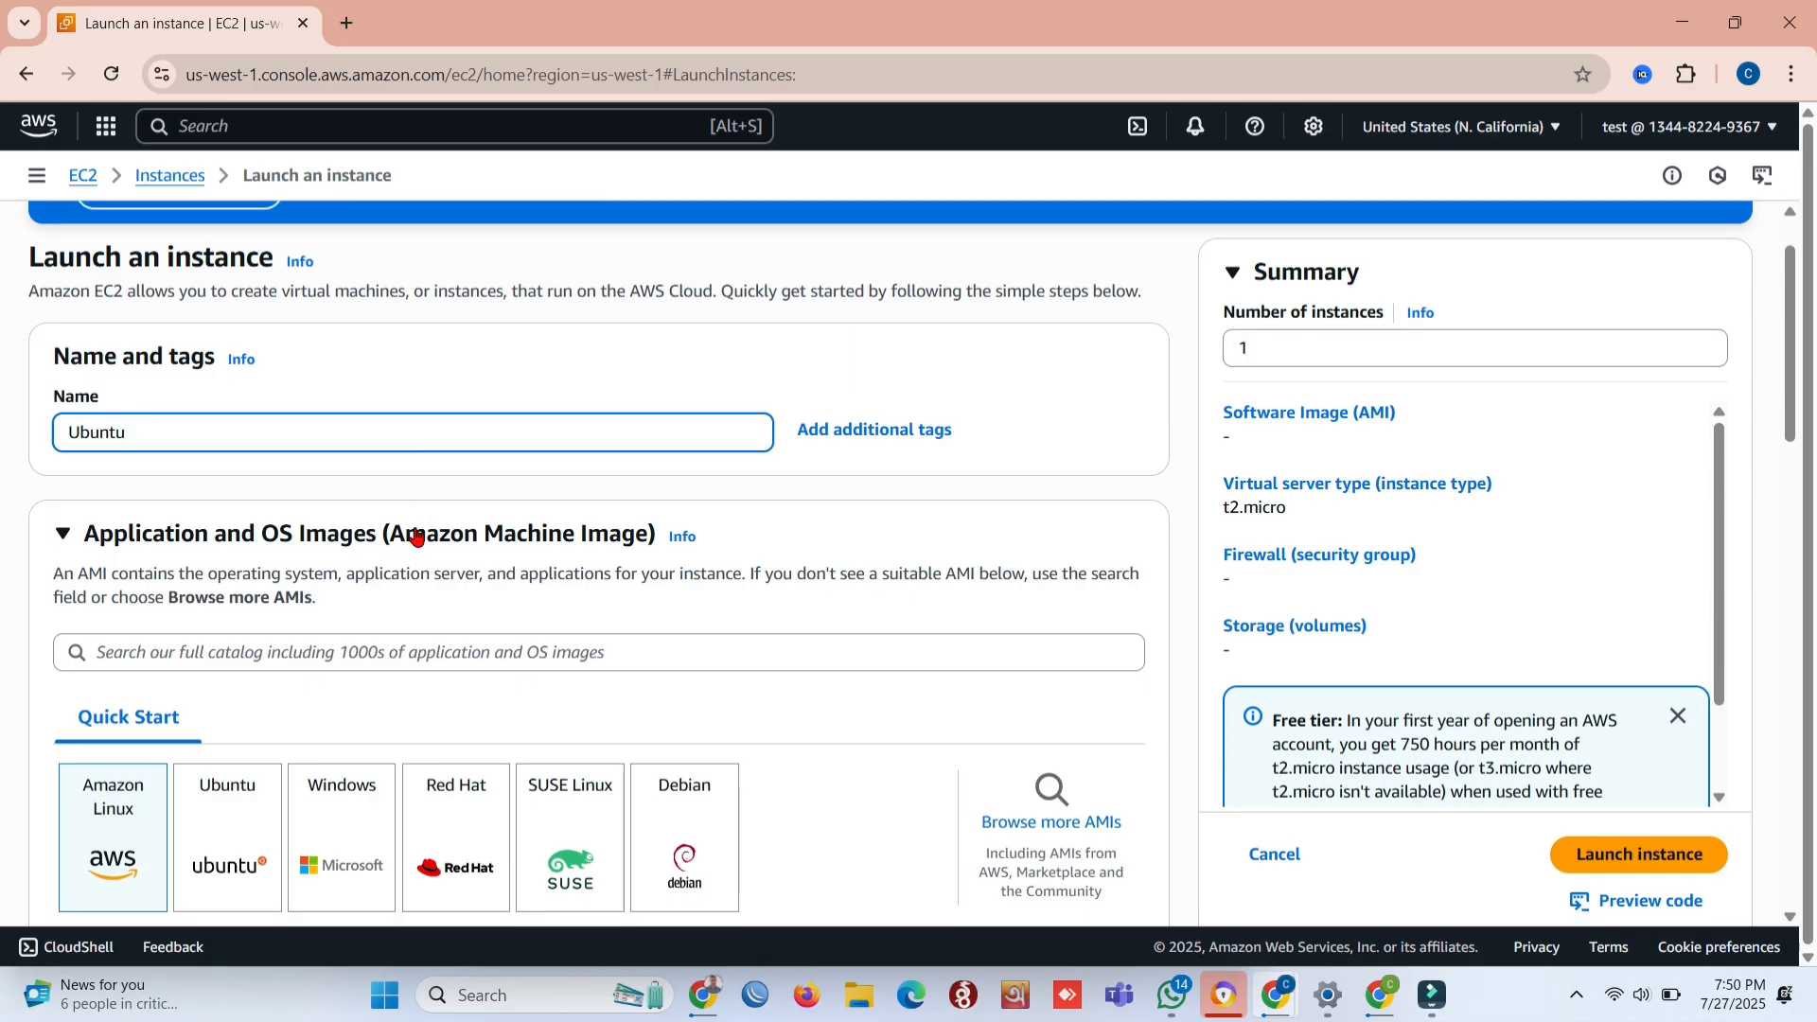
scroll(415, 528, down, 3)
click(443, 323)
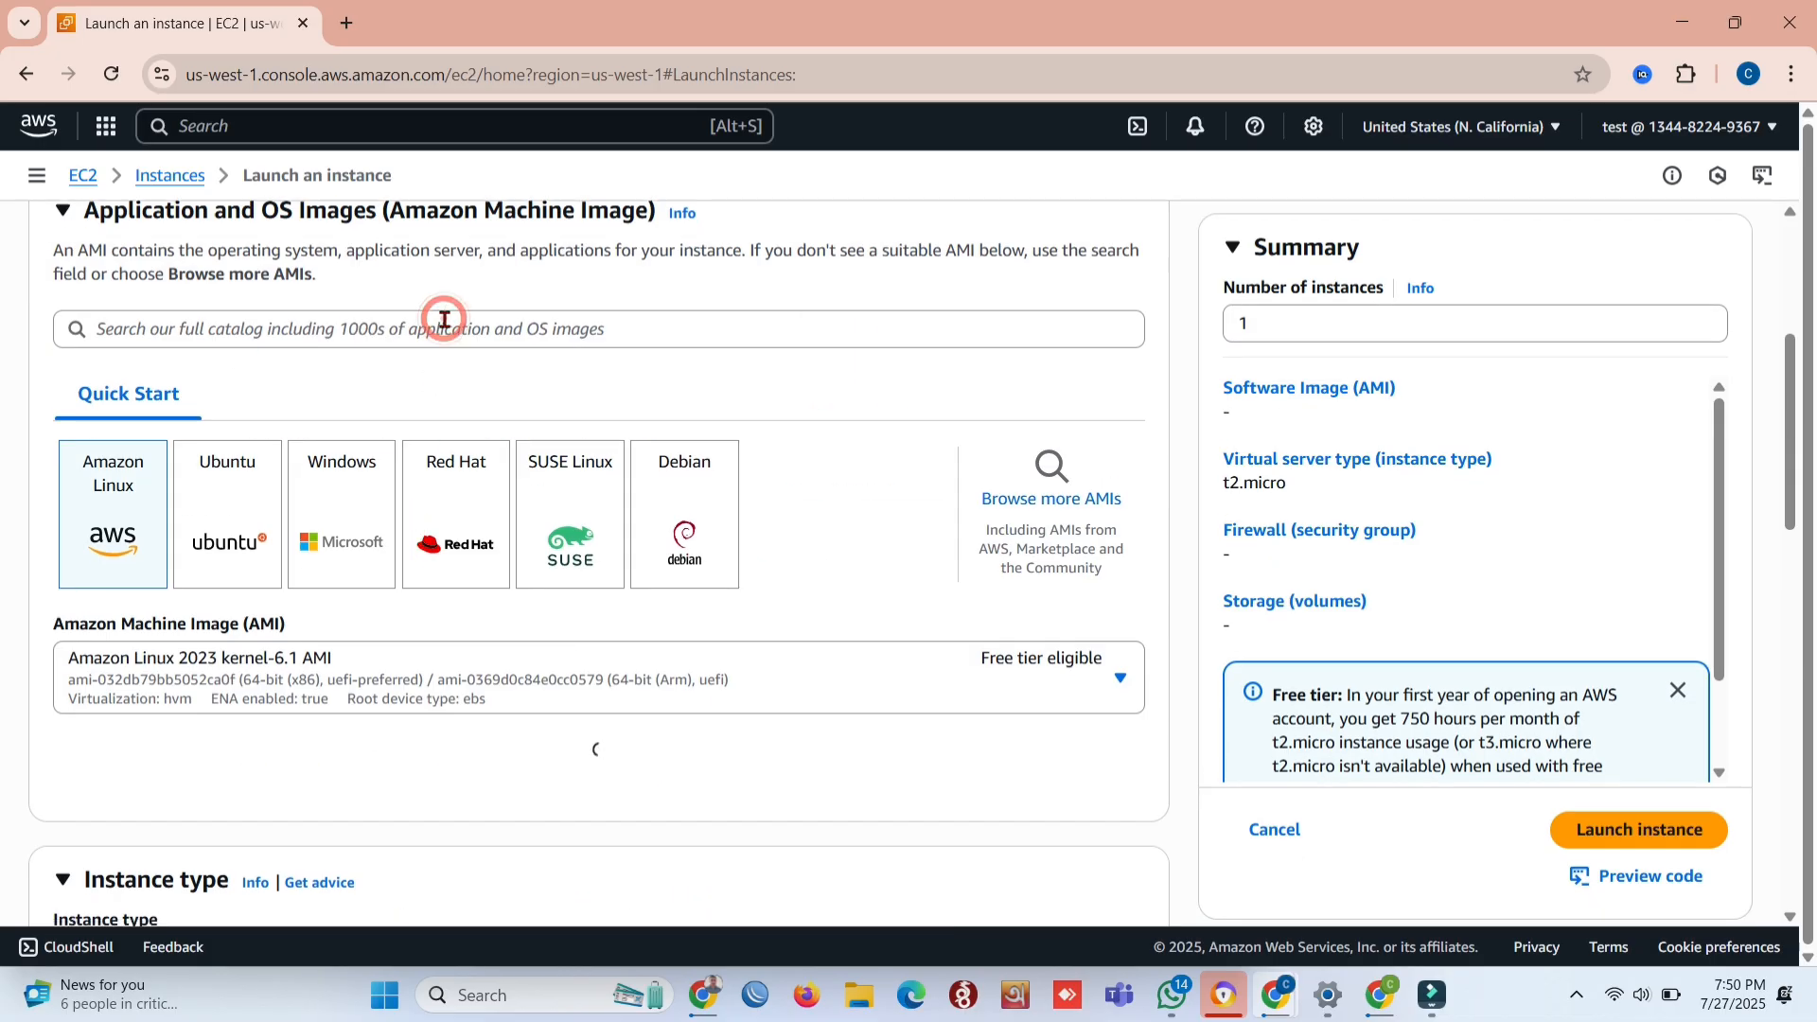
click(440, 328)
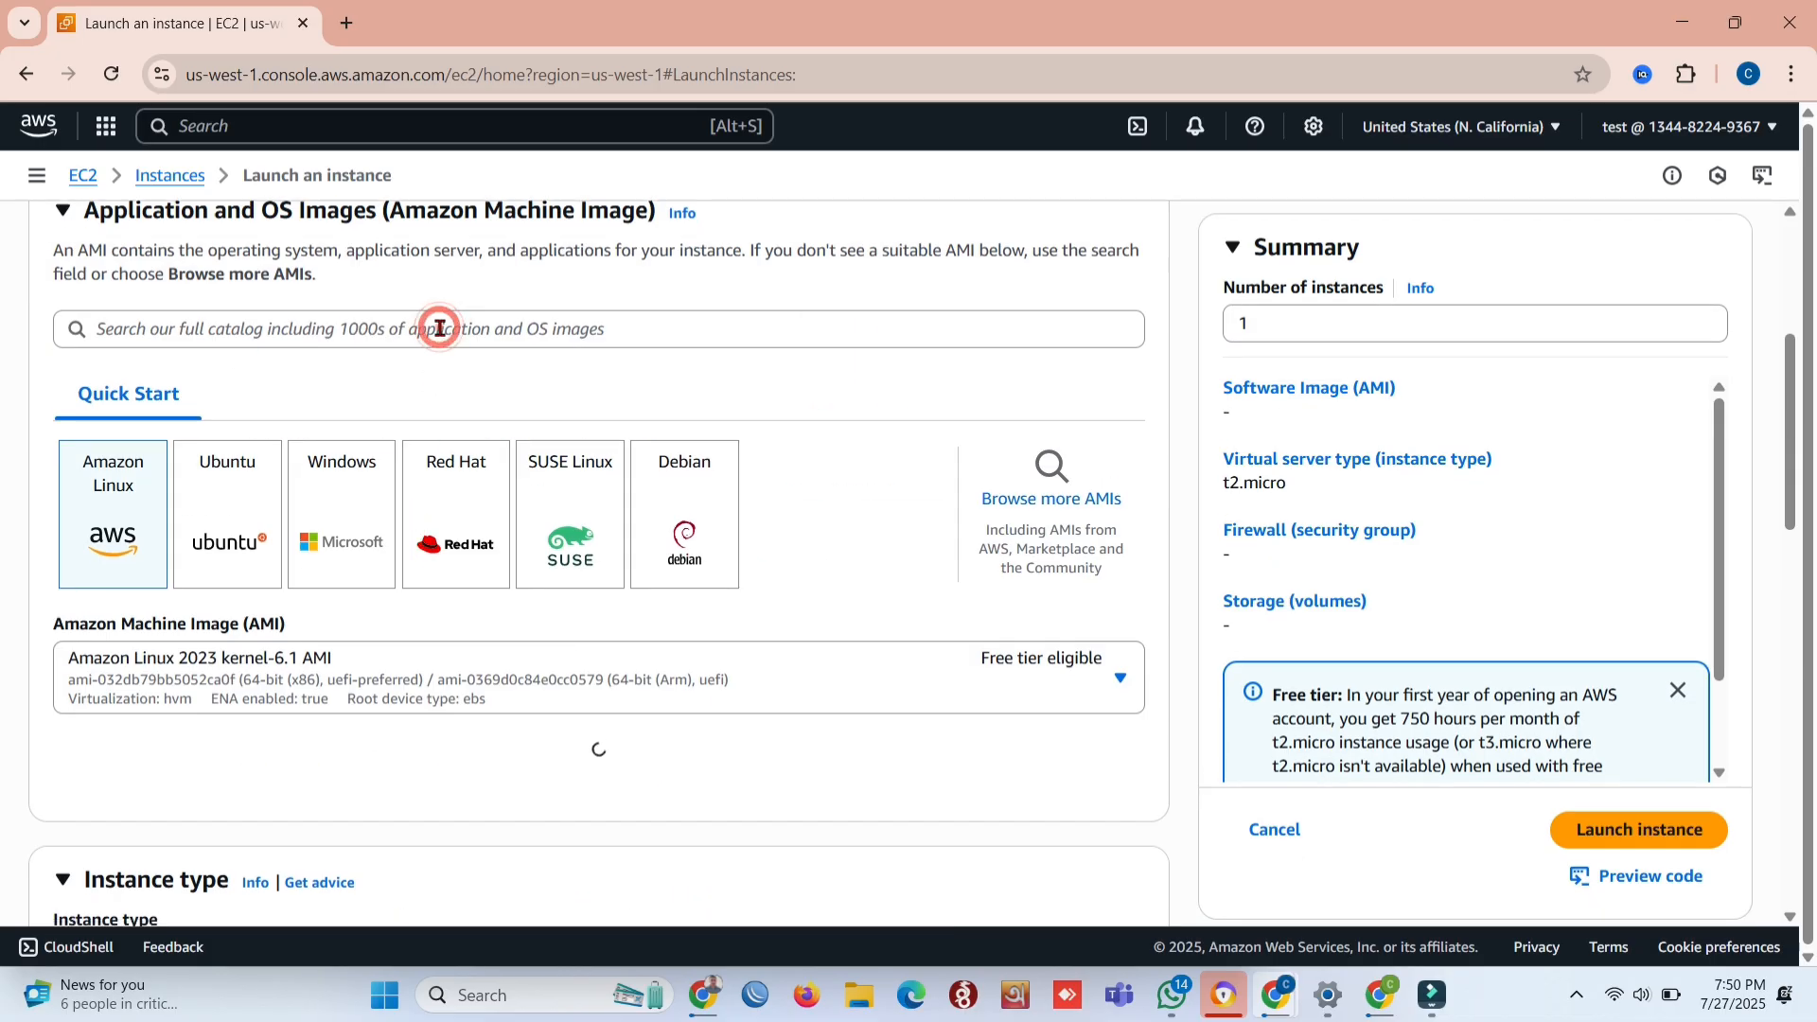
scroll(440, 328, up, 2)
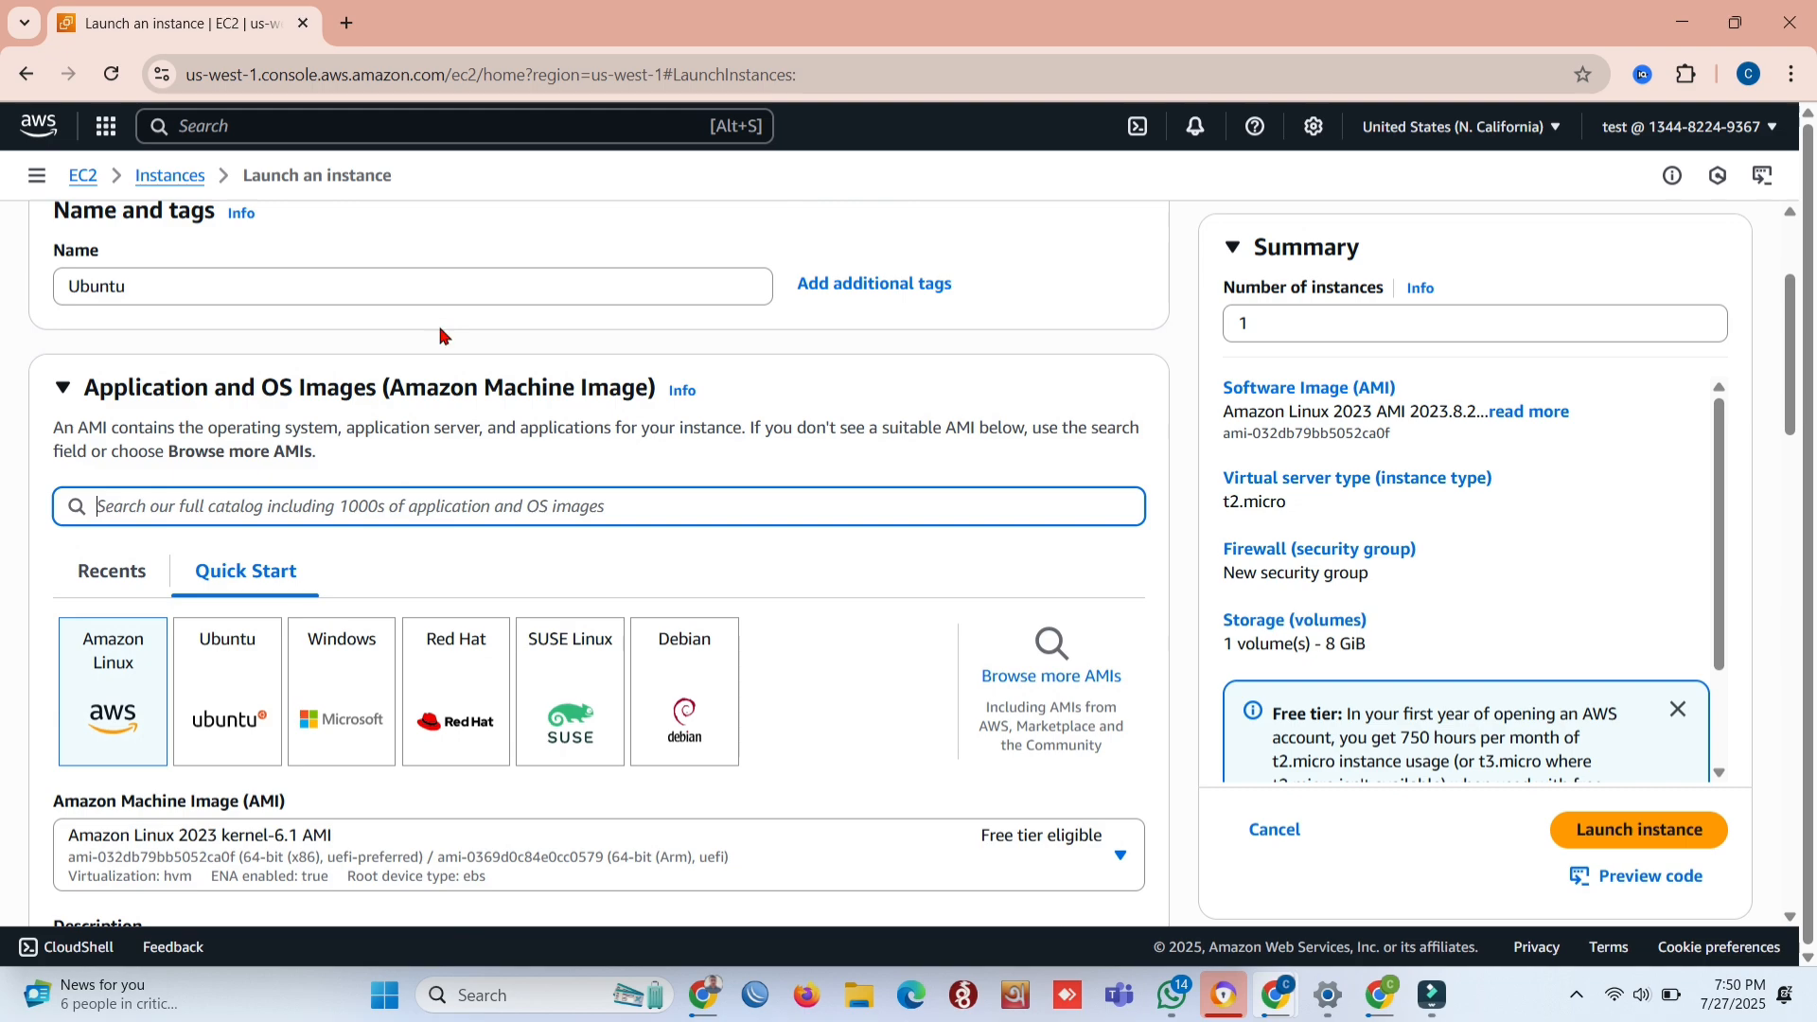
text(ub)
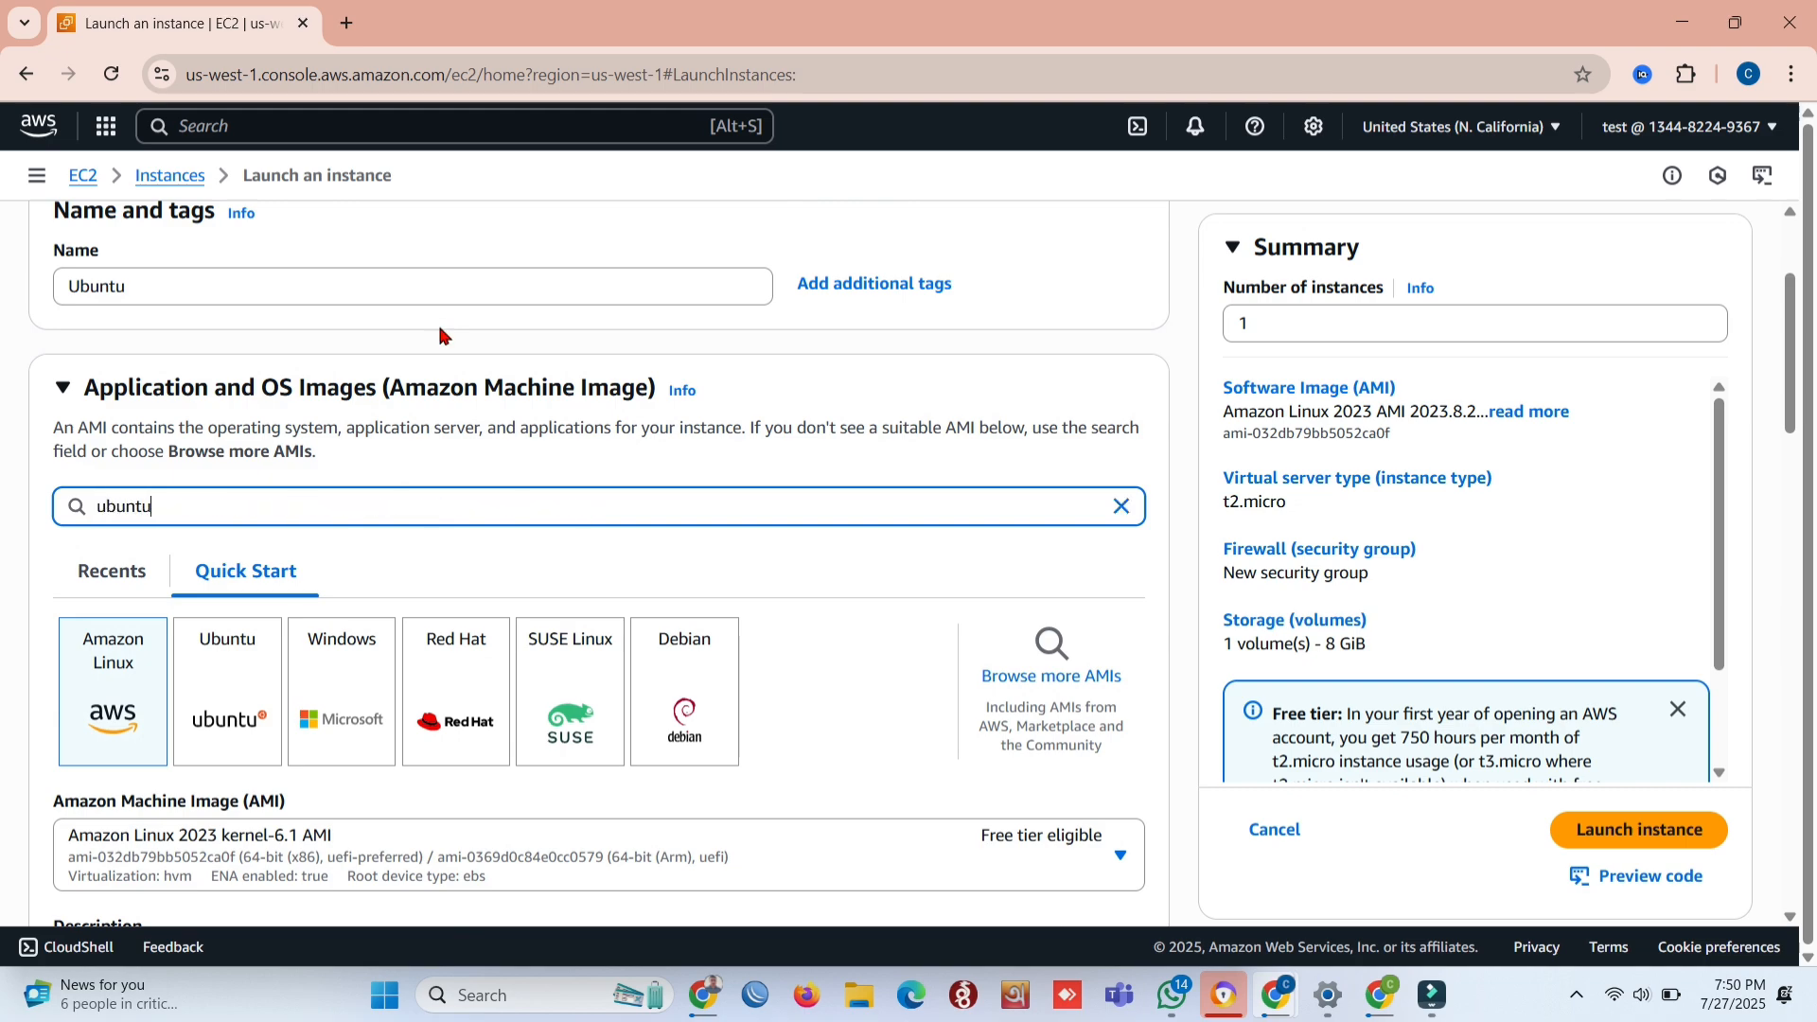
text(untu)
key(Return)
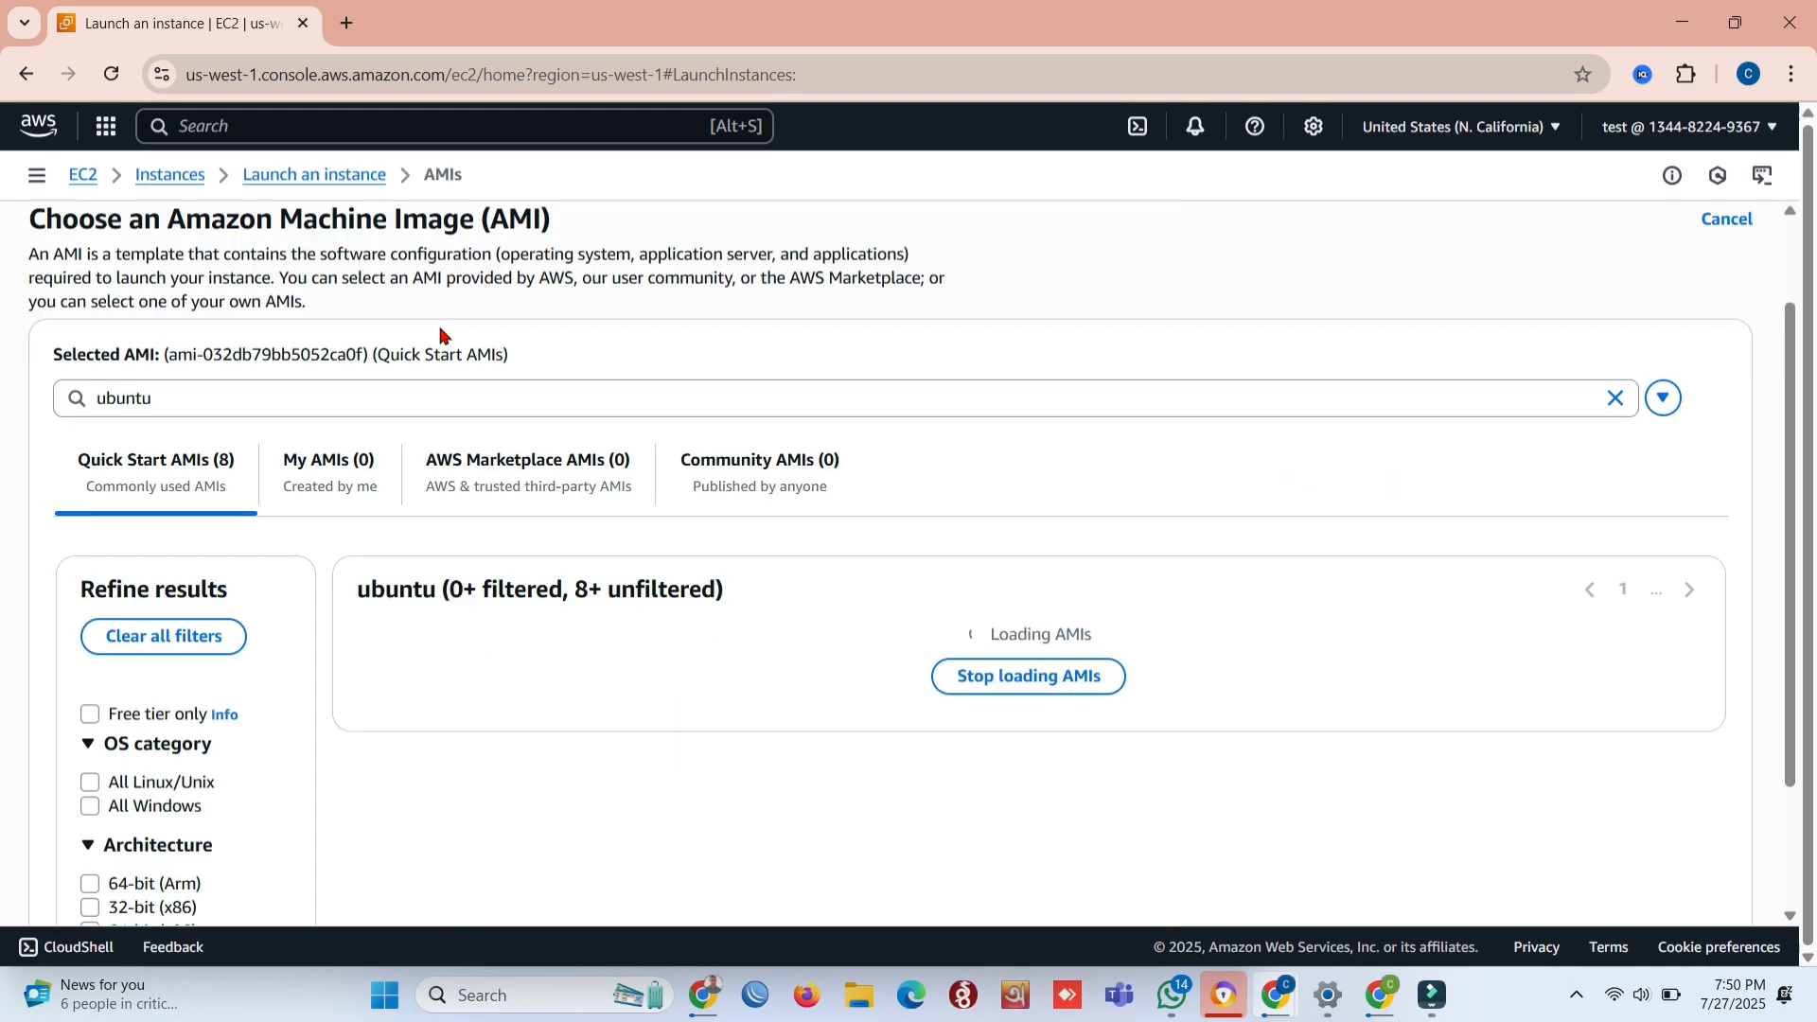
Choose the Ubuntu Server 22.04 LTS (HVM), SSD Volume Type image, 64-bit (x86), as the instance's AMI
scroll(732, 668, down, 1)
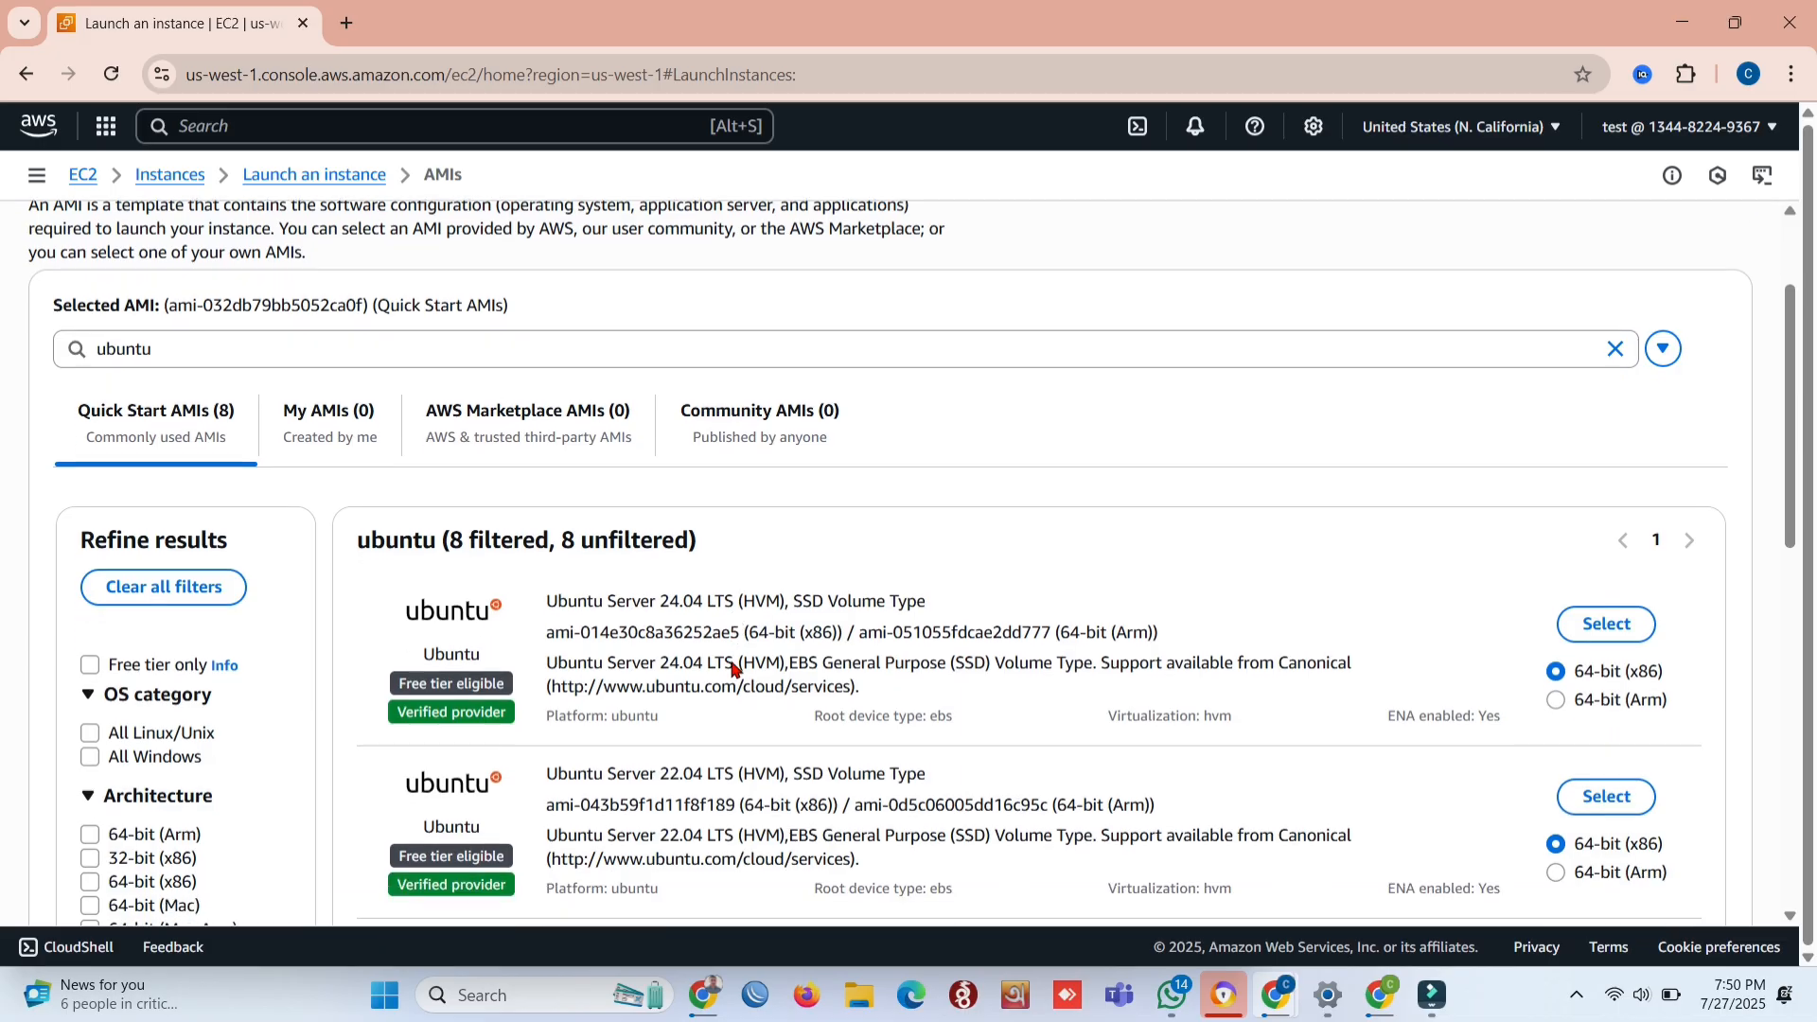
click(1599, 806)
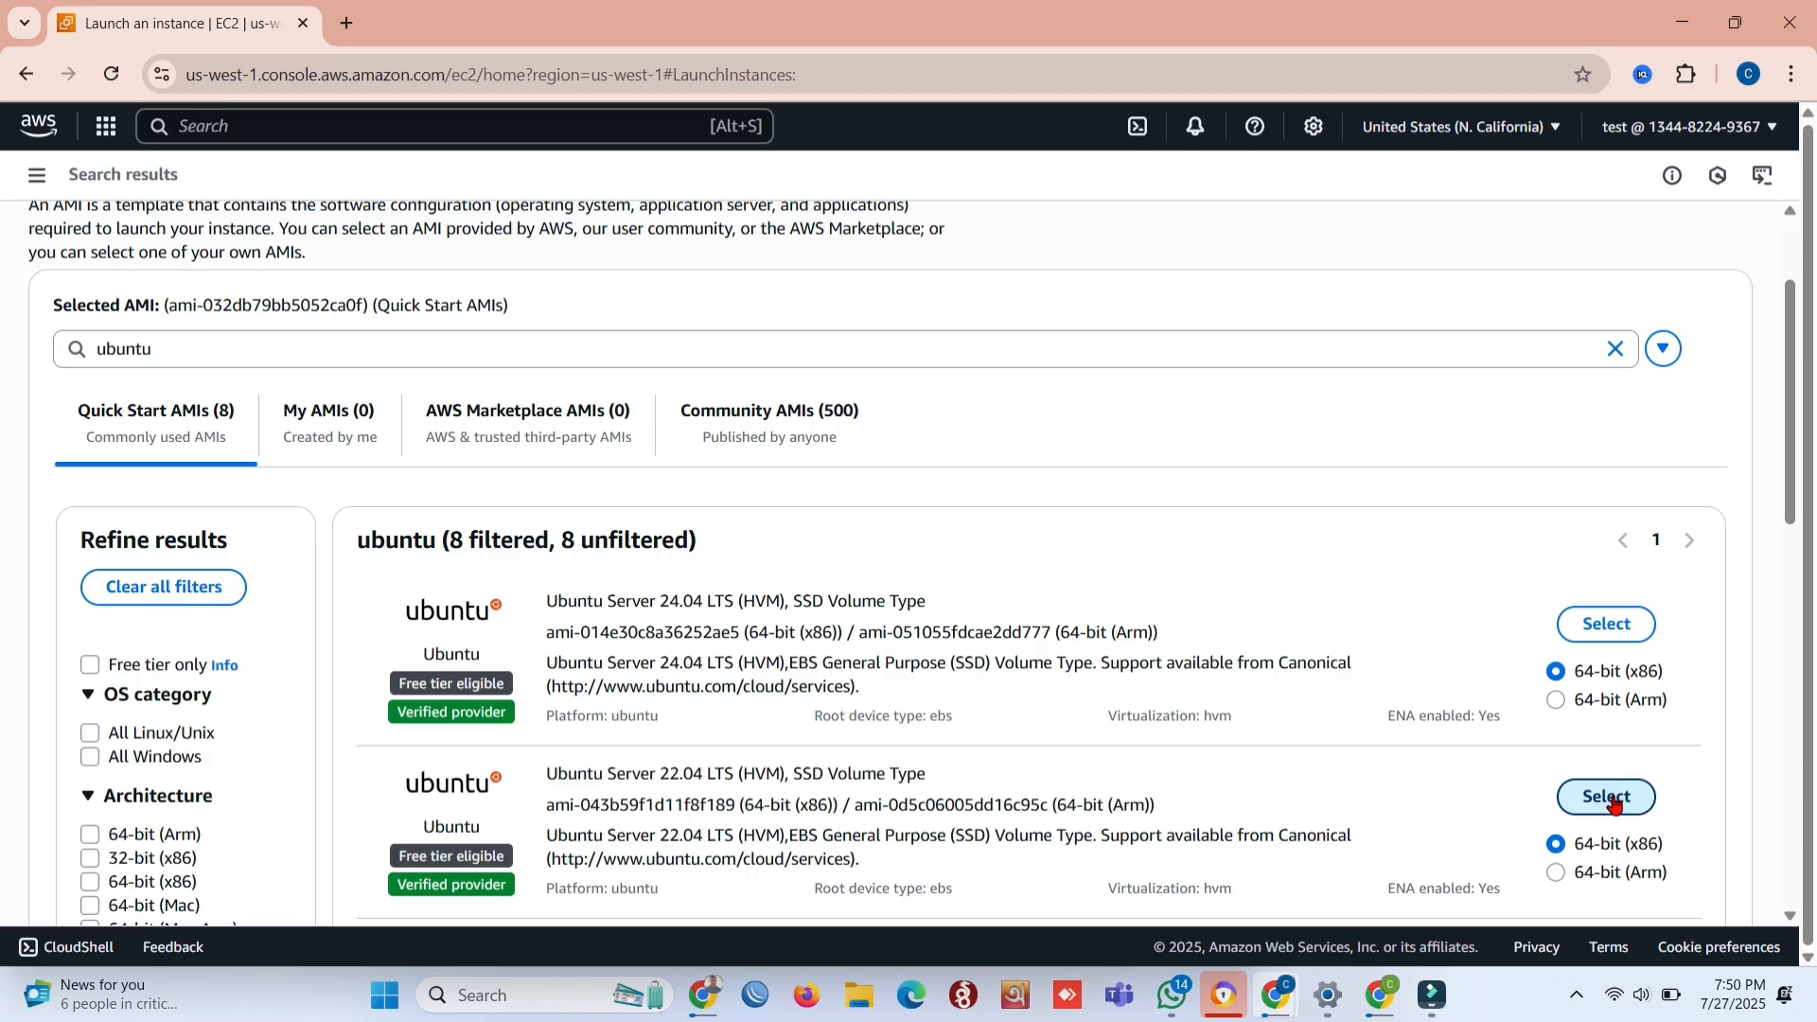
click(1617, 803)
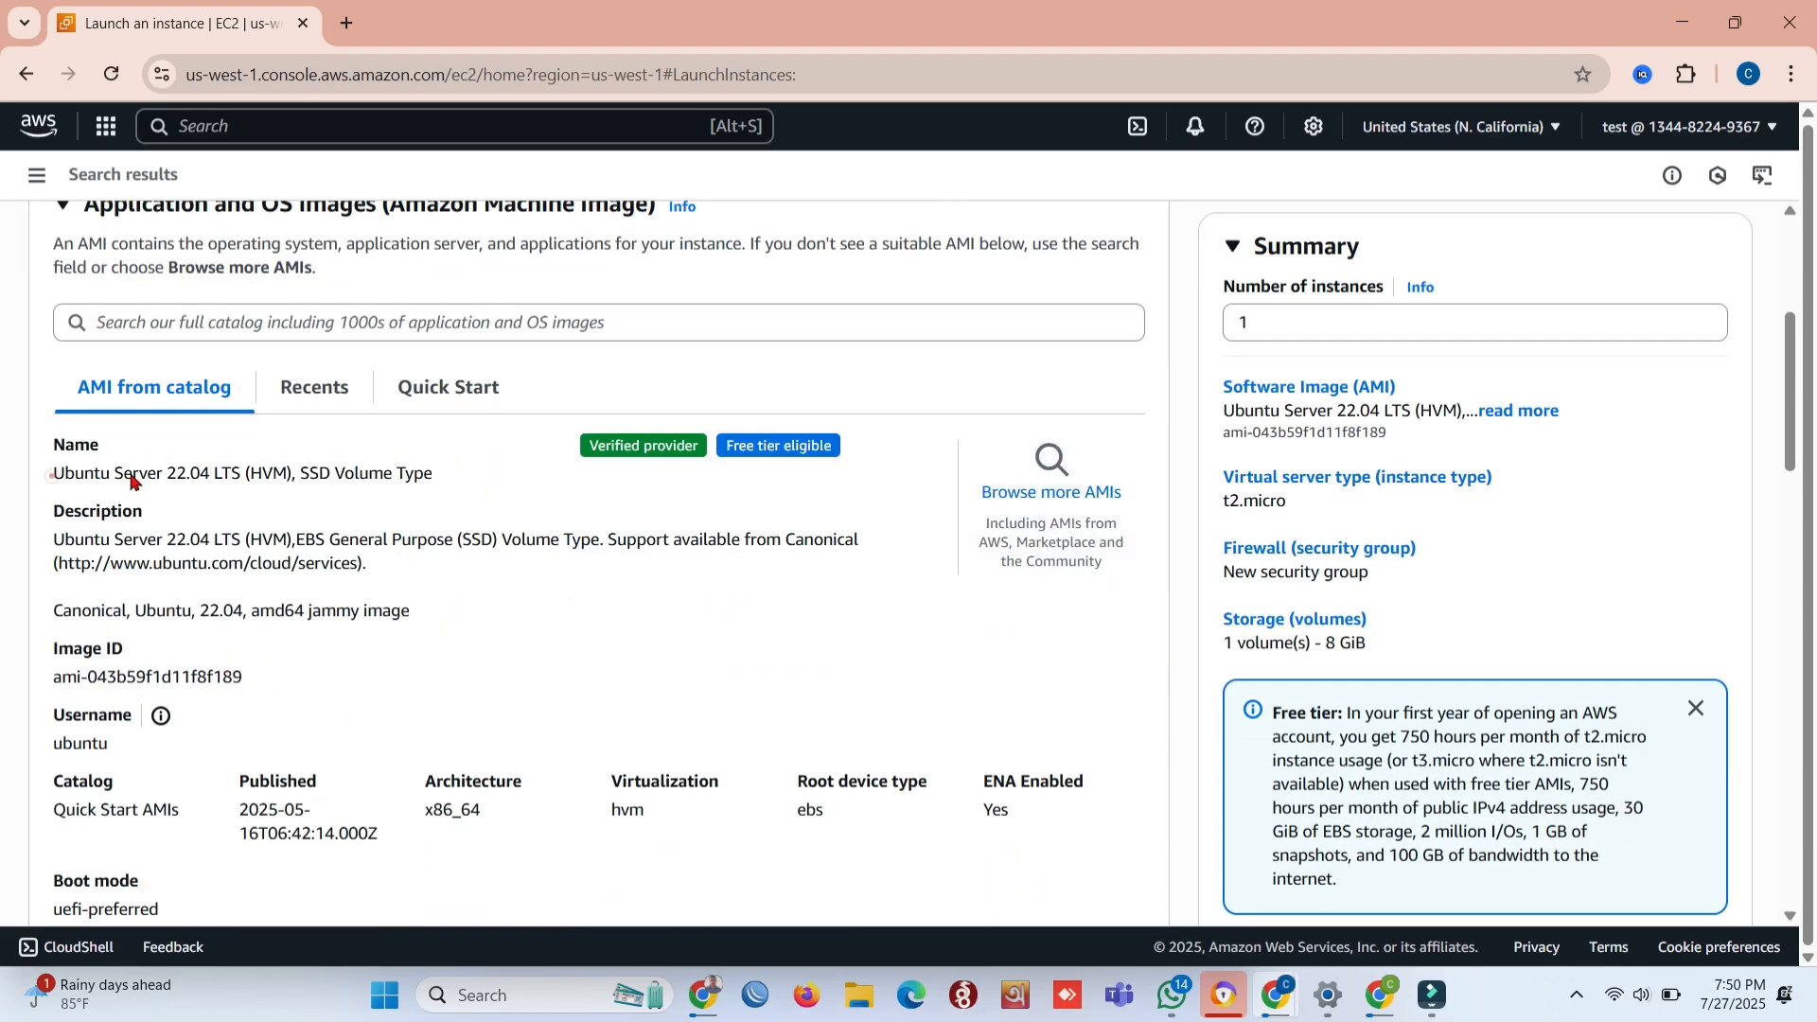
drag(53, 473, 421, 497)
Create a new login key pair named zabbix with the .ppk private key file format
scroll(508, 633, down, 3)
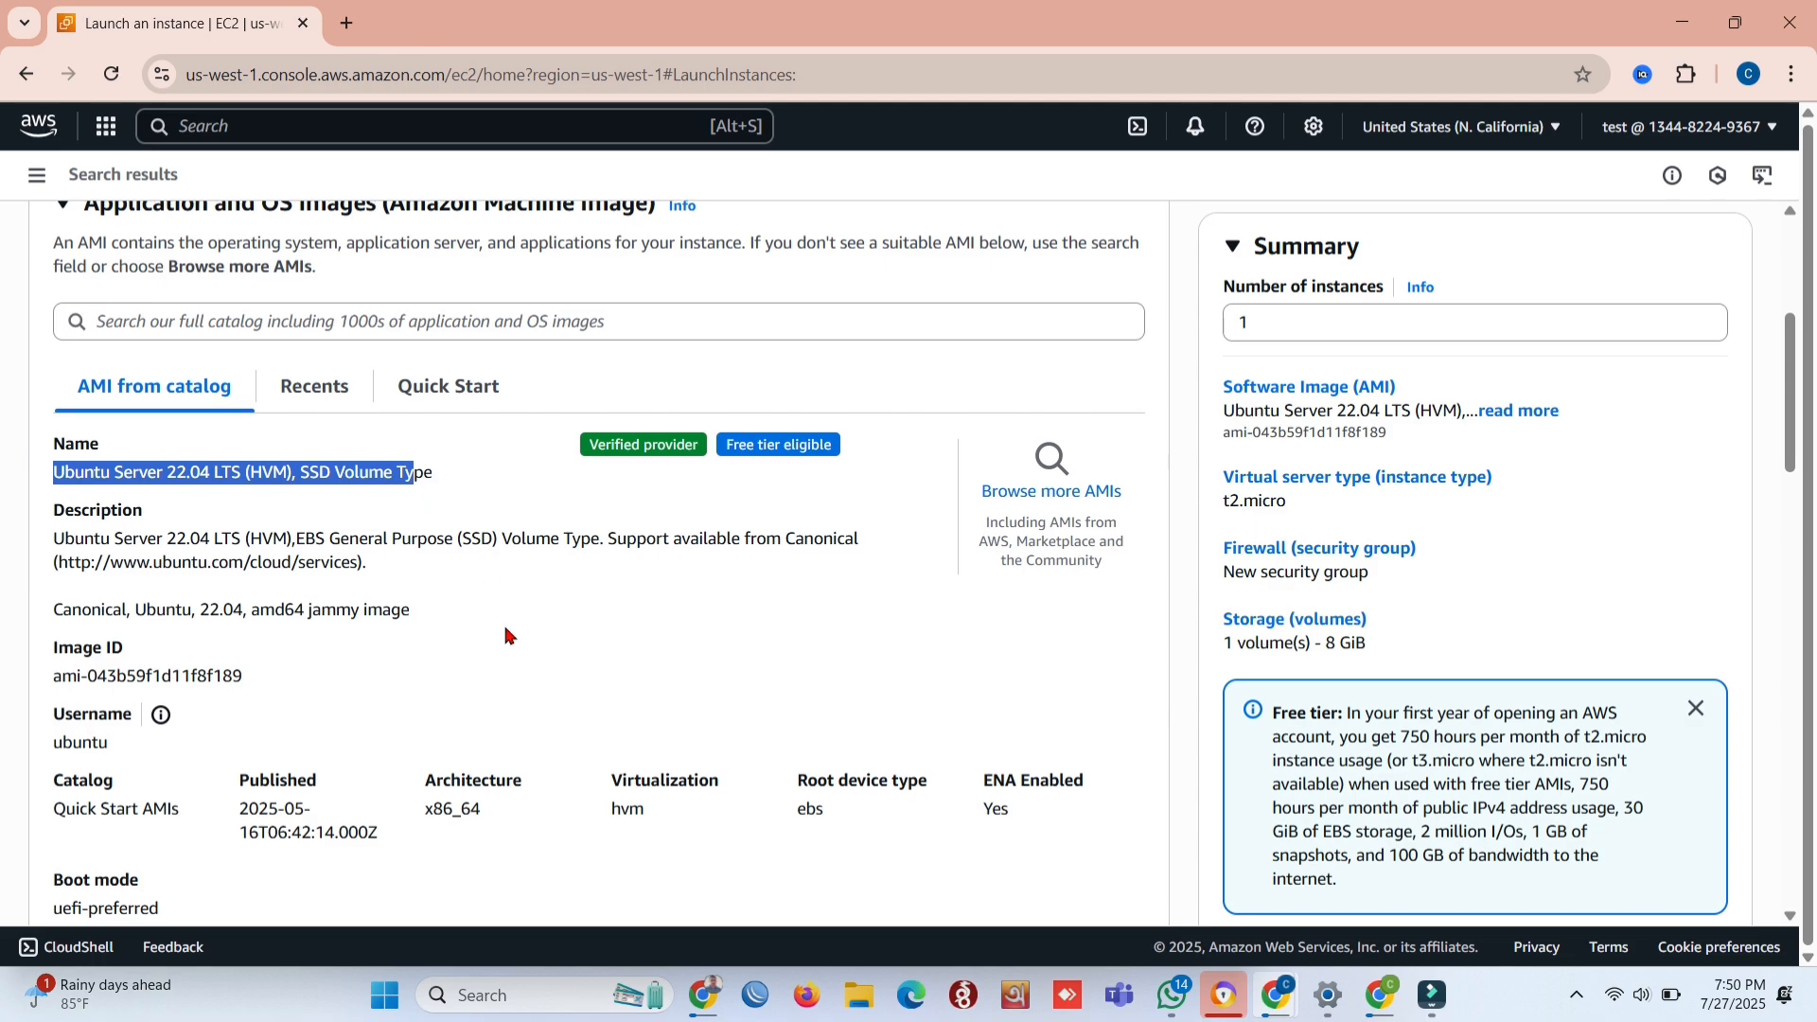
scroll(507, 634, down, 3)
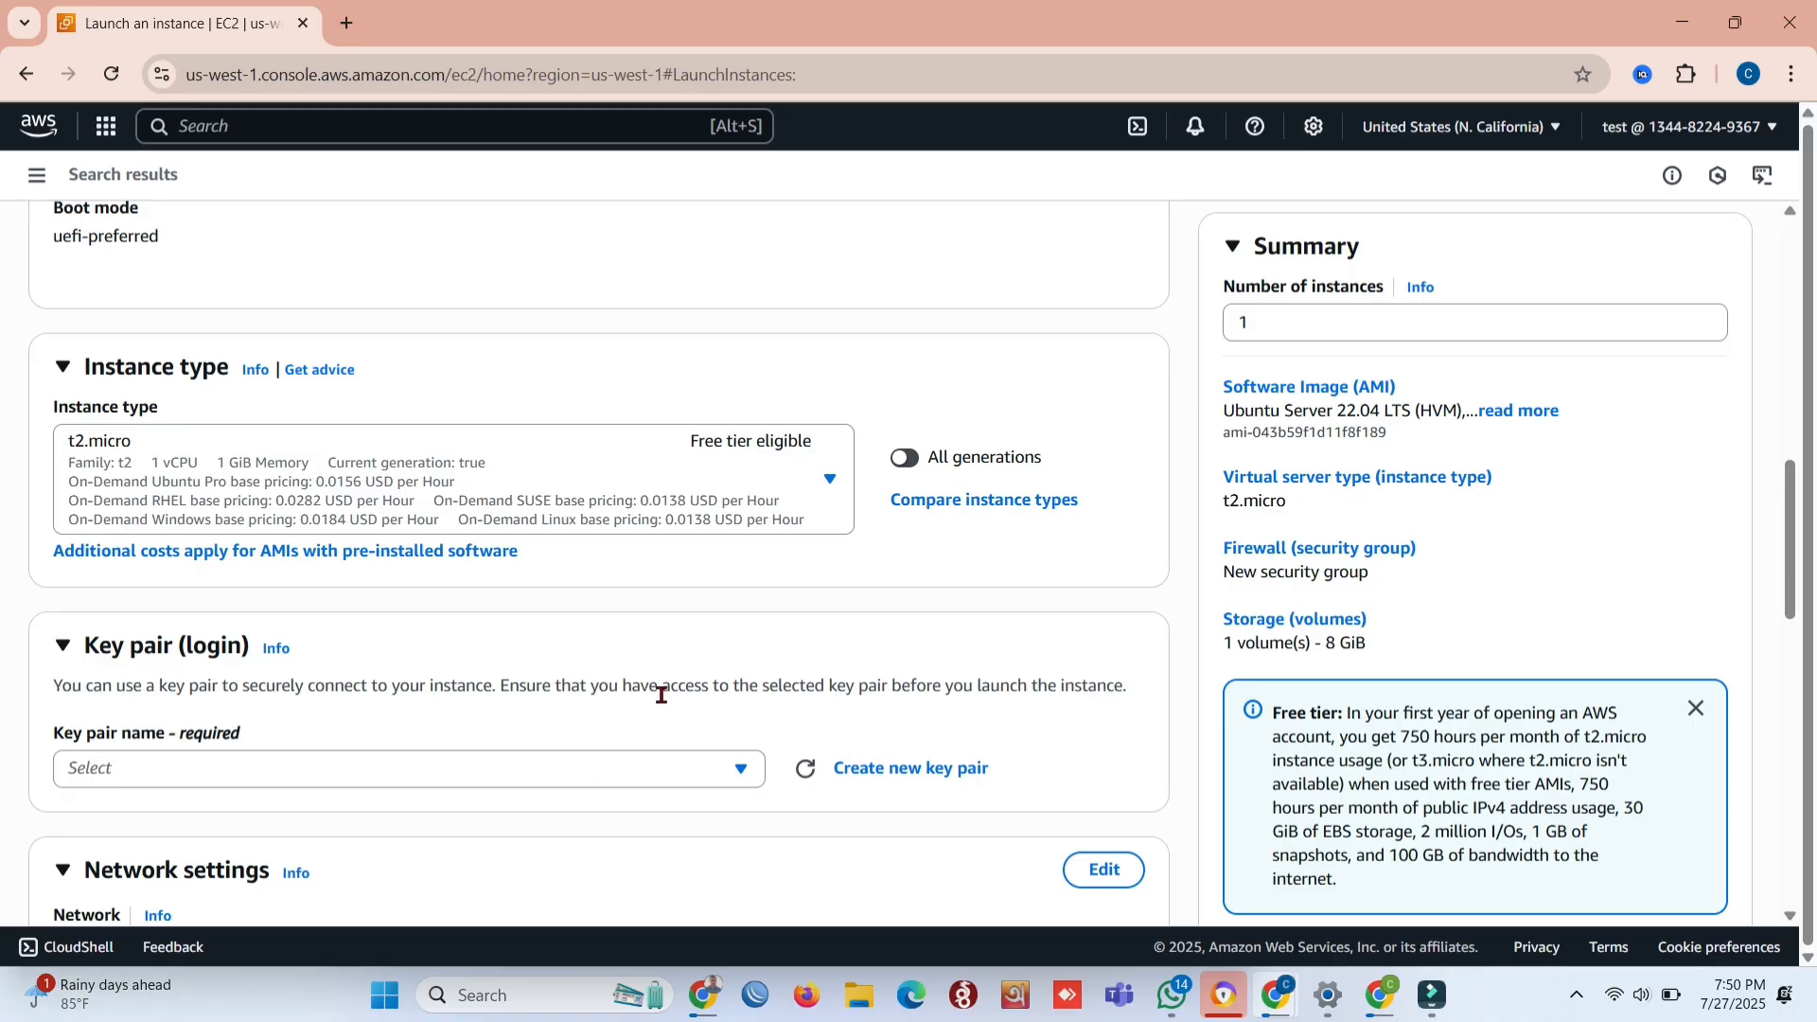
click(897, 771)
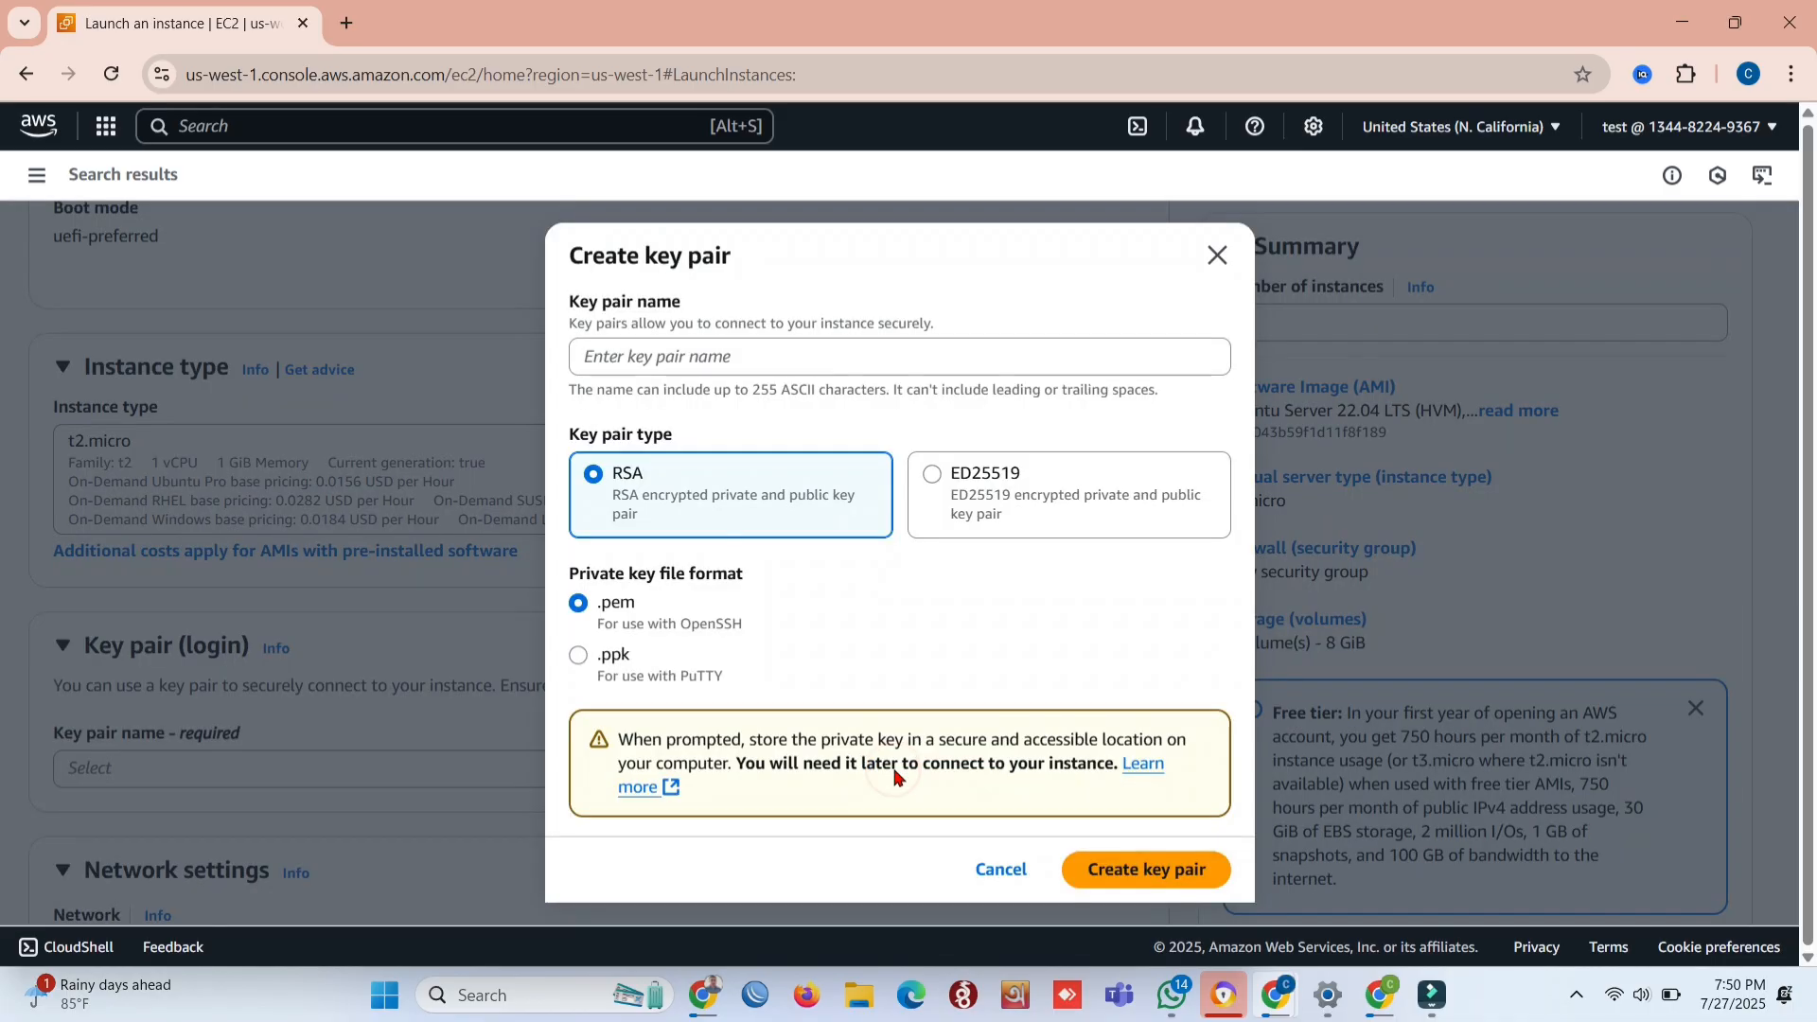
click(579, 655)
click(747, 355)
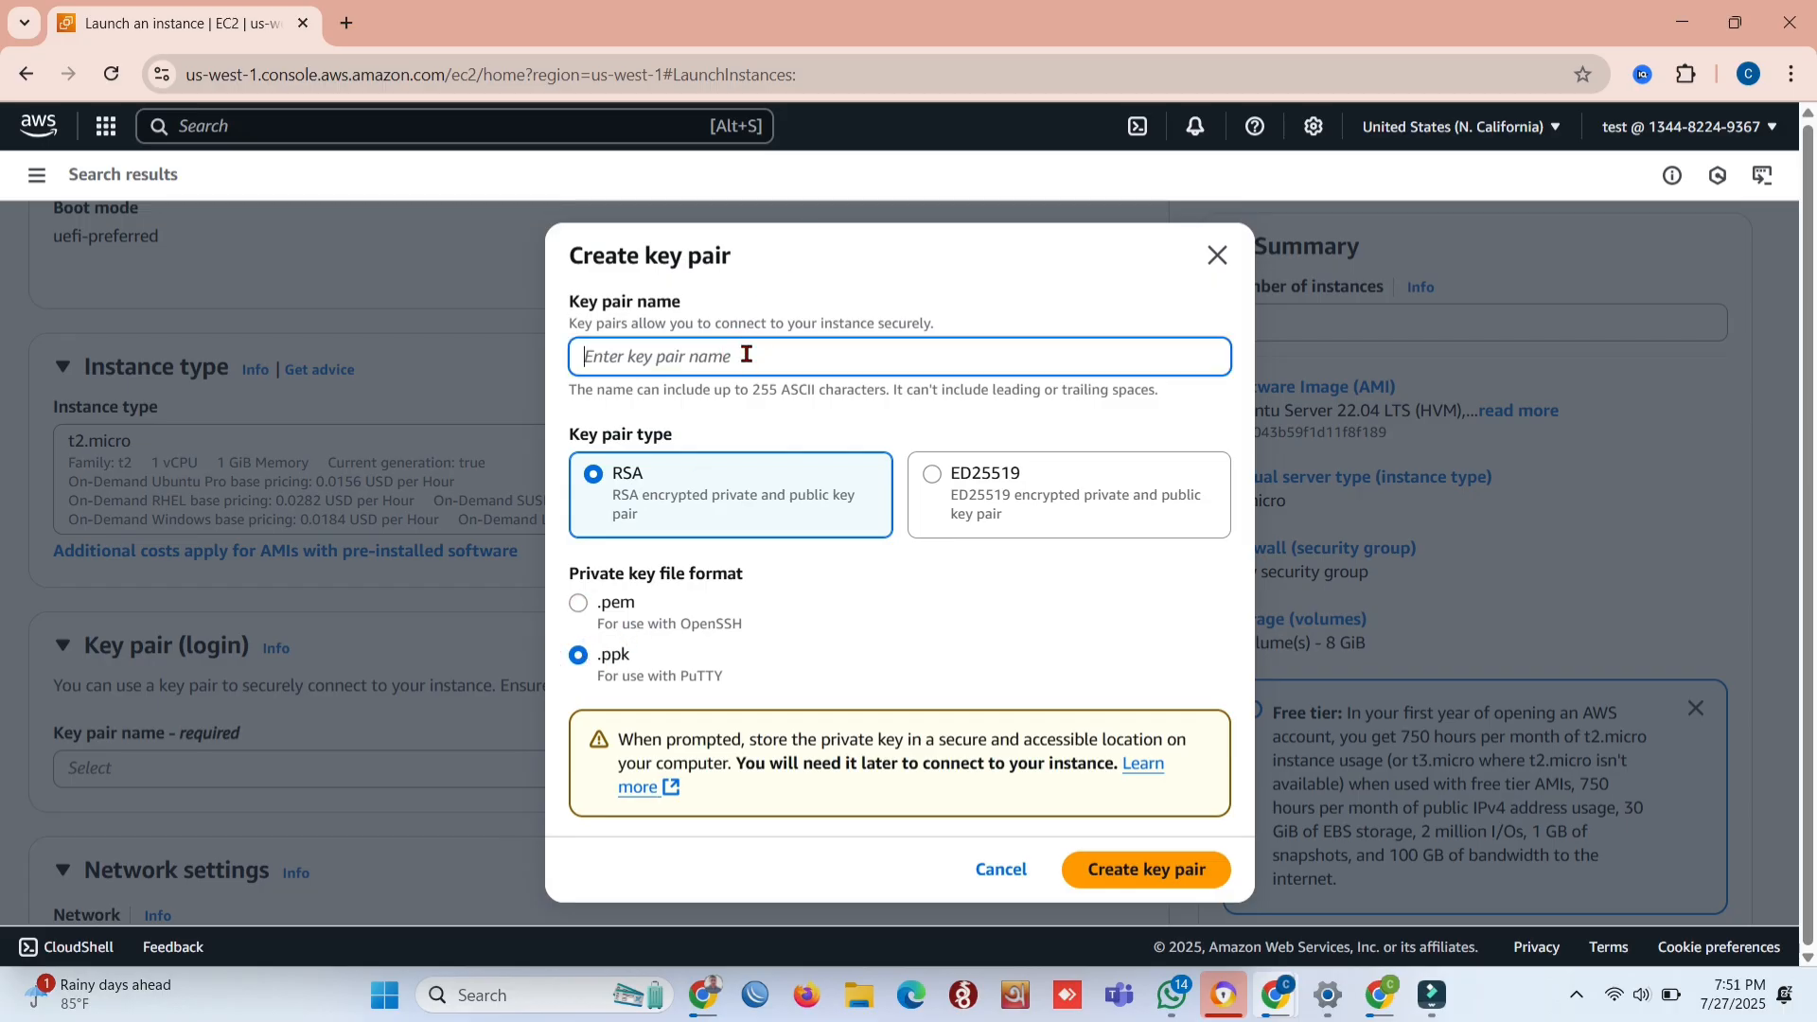
text(zabbix)
click(1117, 869)
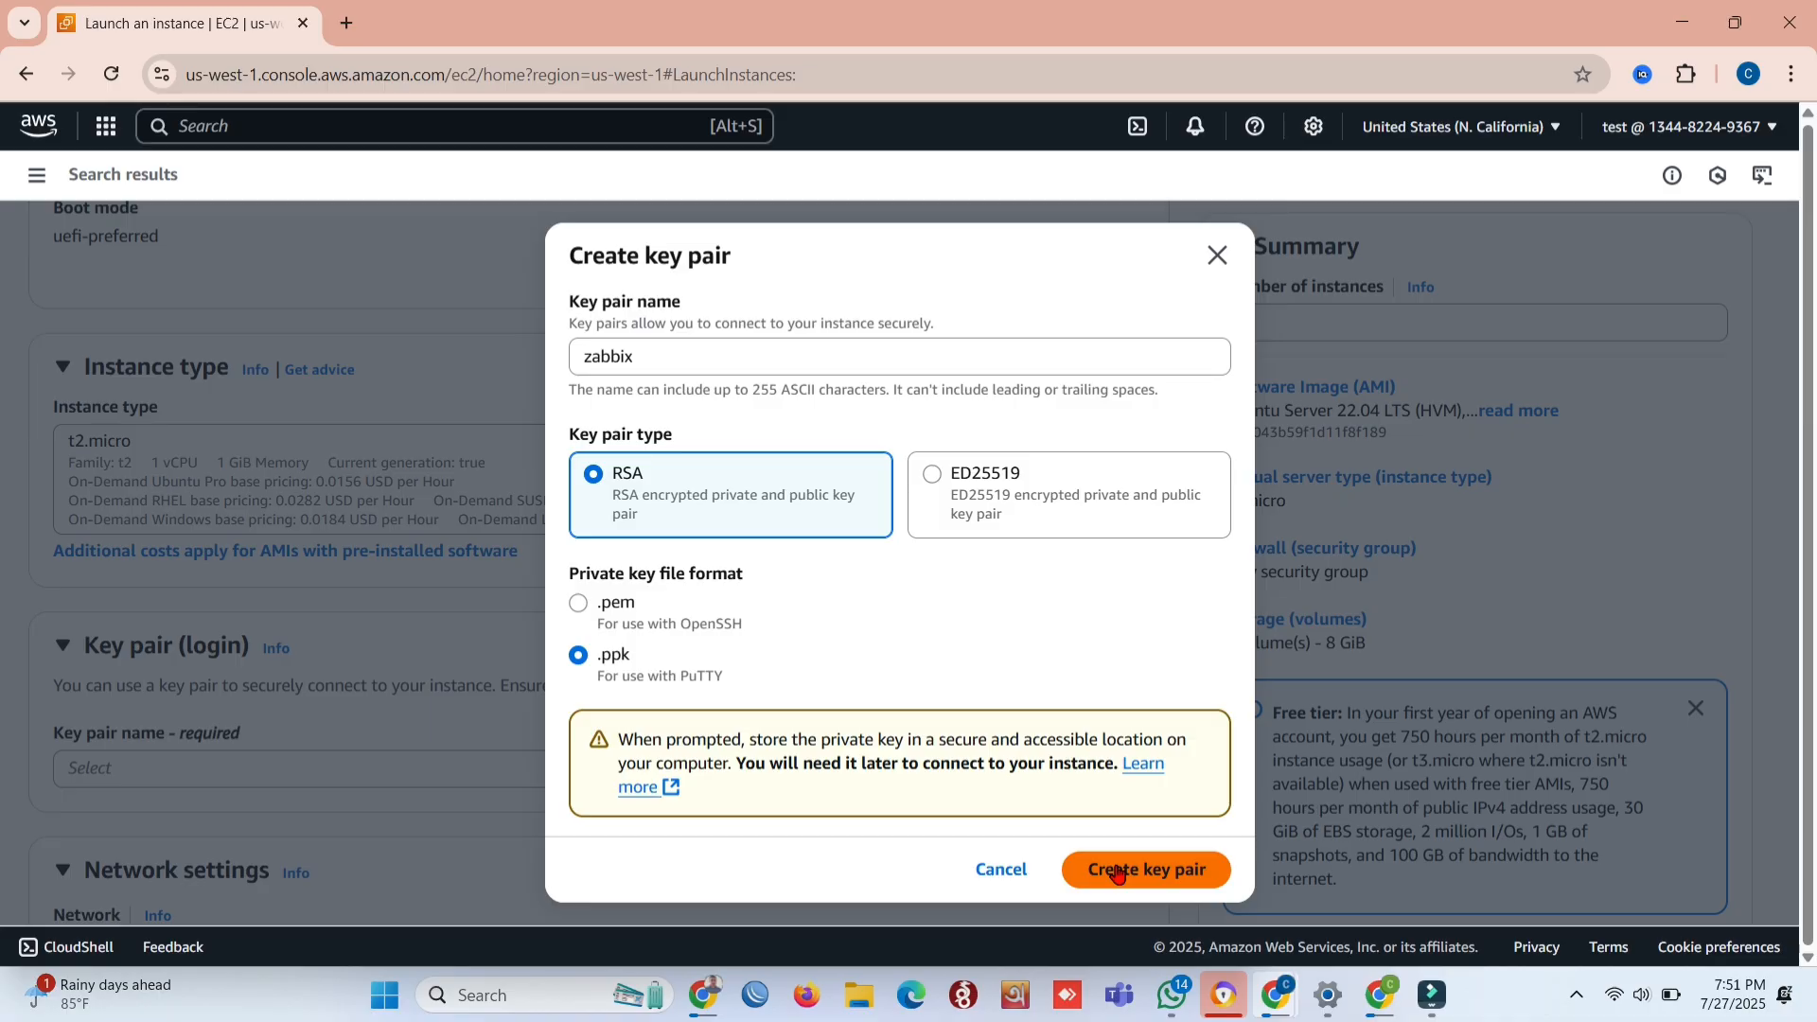
click(1117, 868)
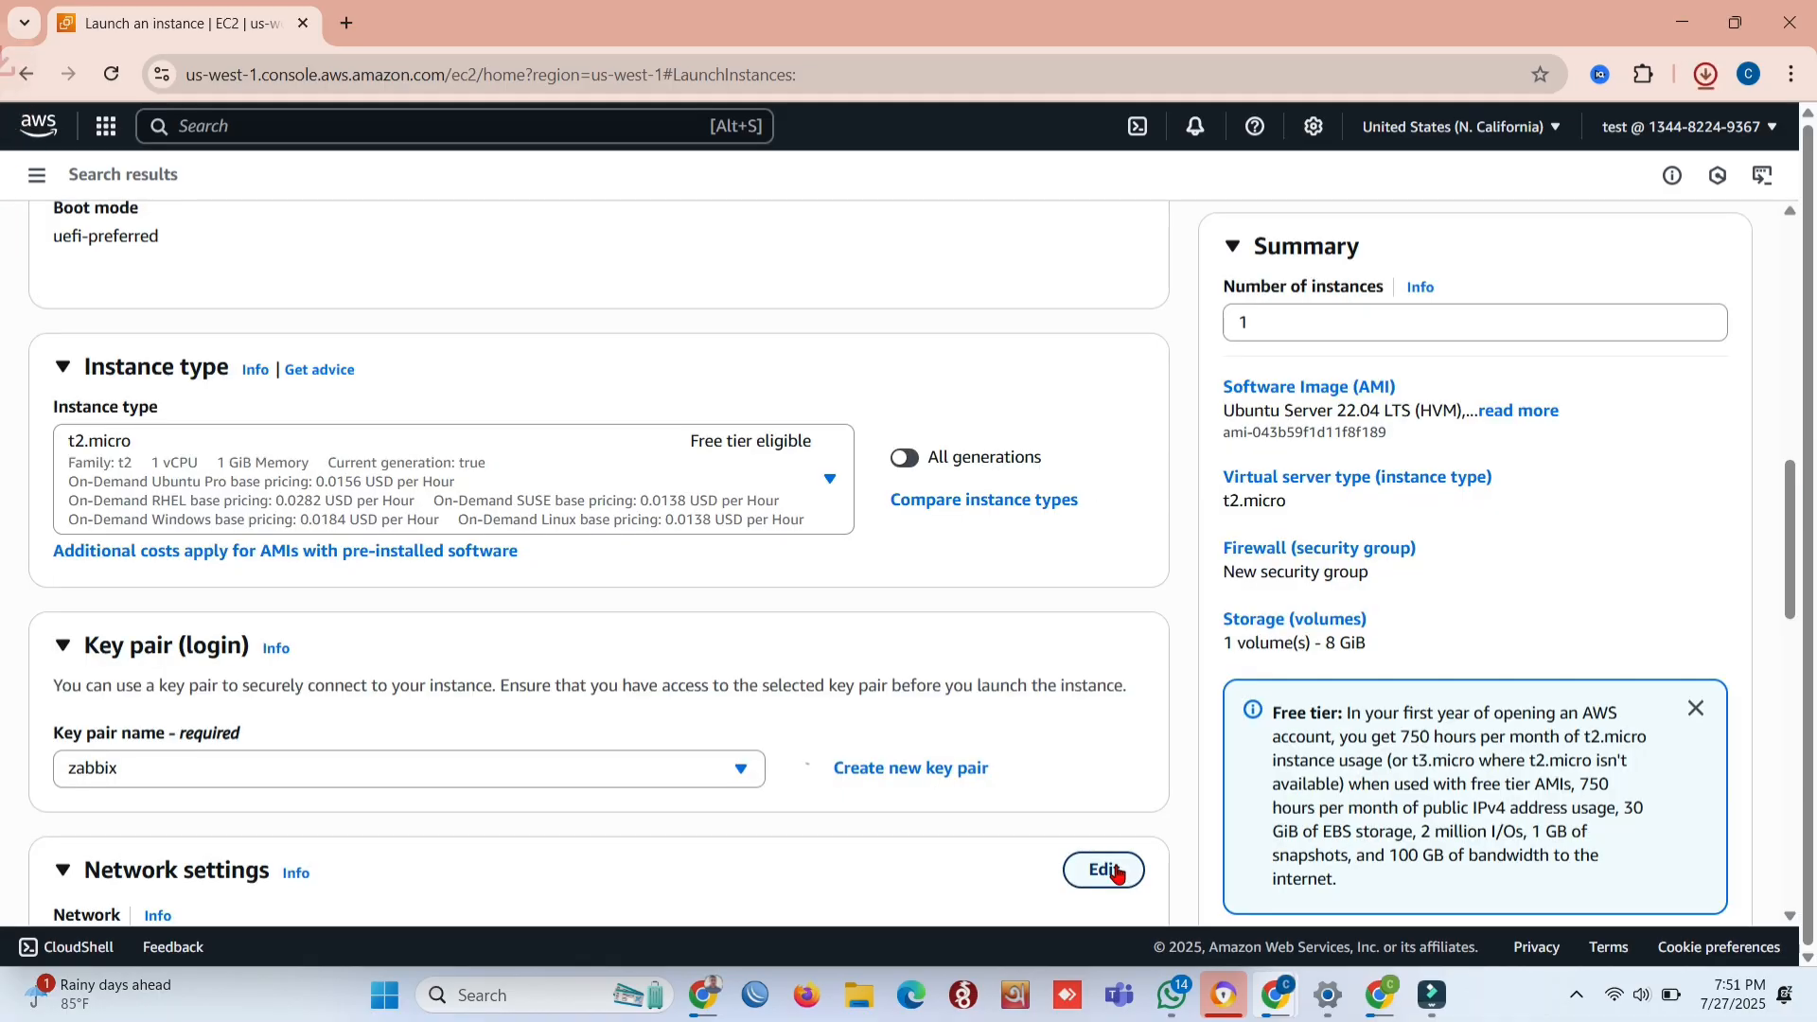
Edit the network settings, naming the new security group zabbiz and giving it the description zabbix-dmz
scroll(849, 683, down, 5)
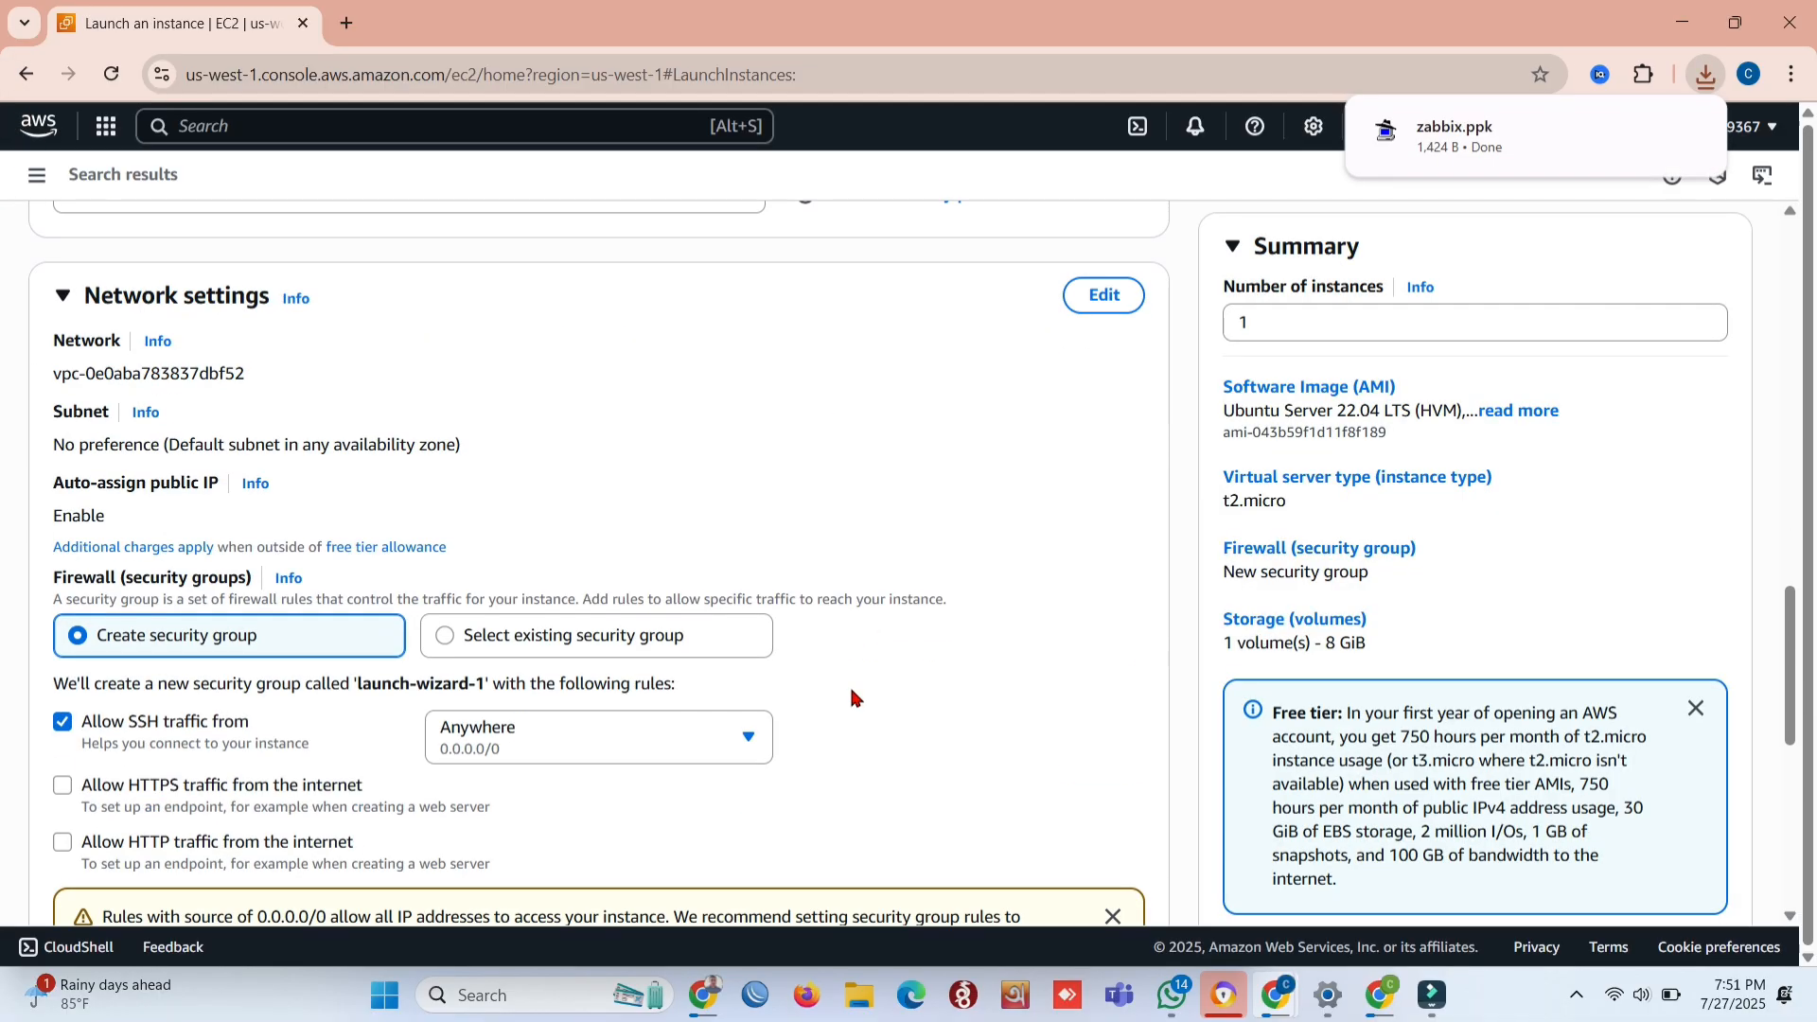
click(1104, 301)
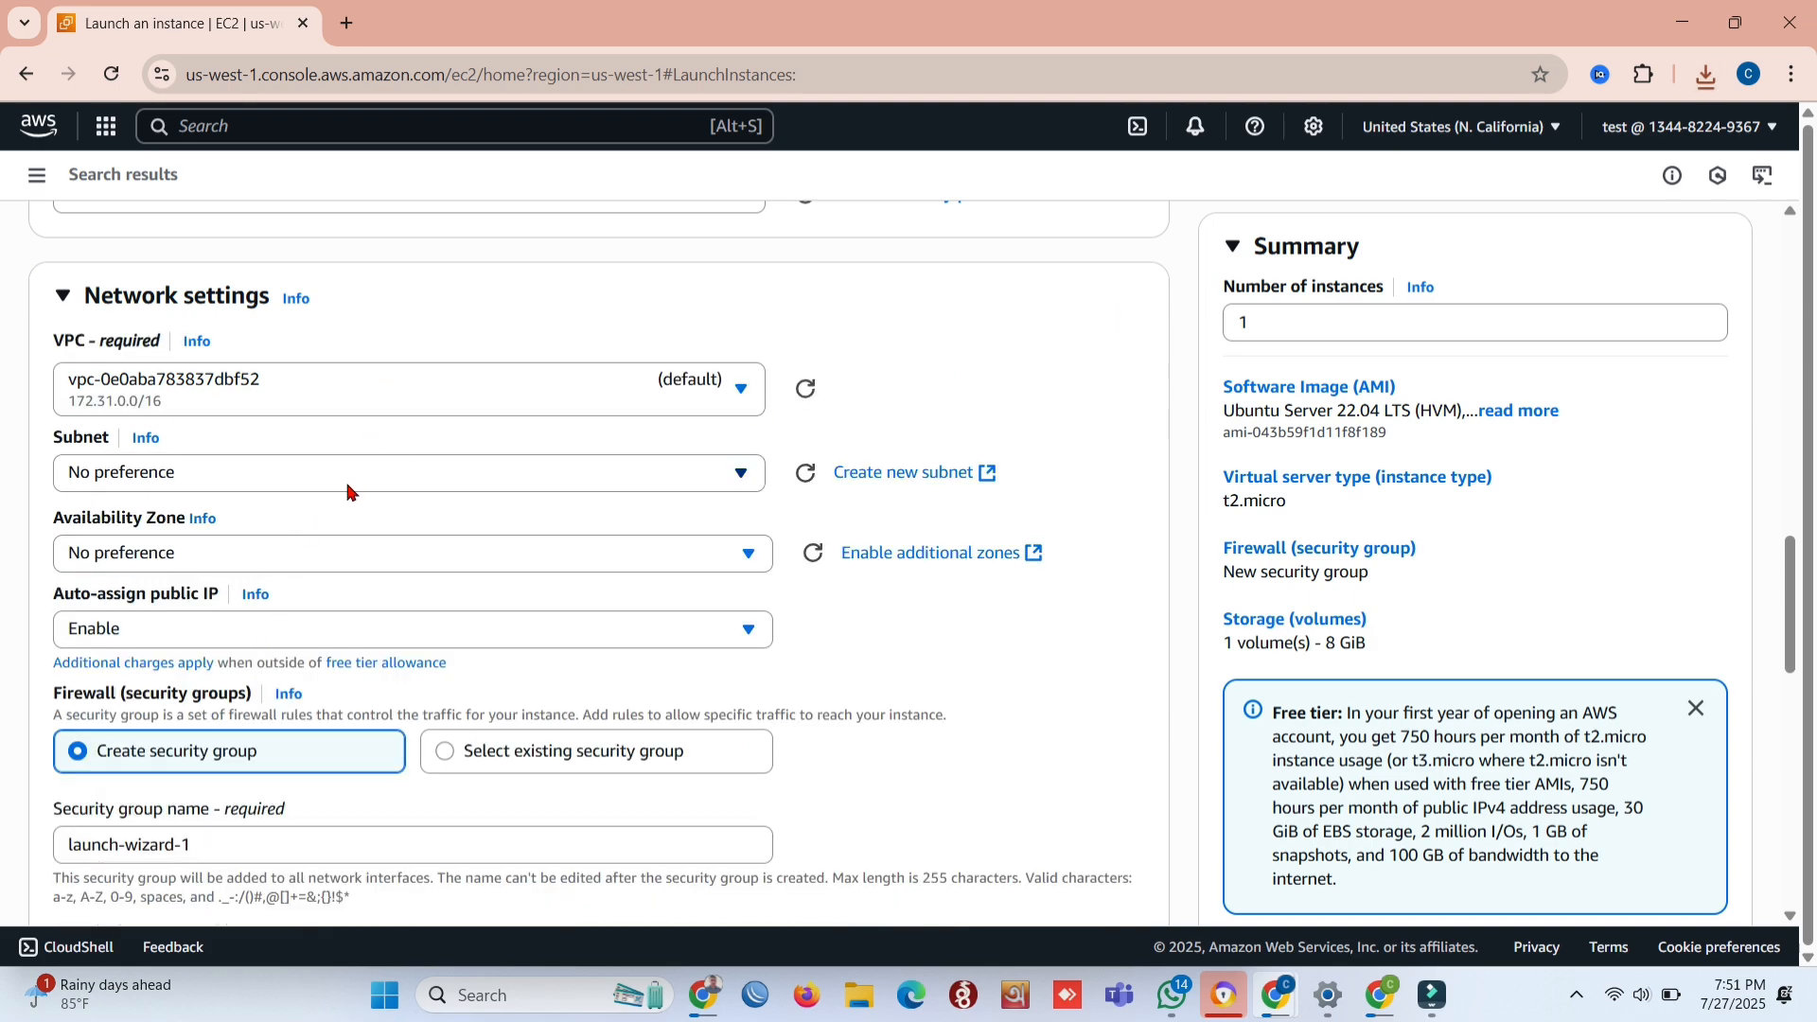
scroll(346, 493, down, 3)
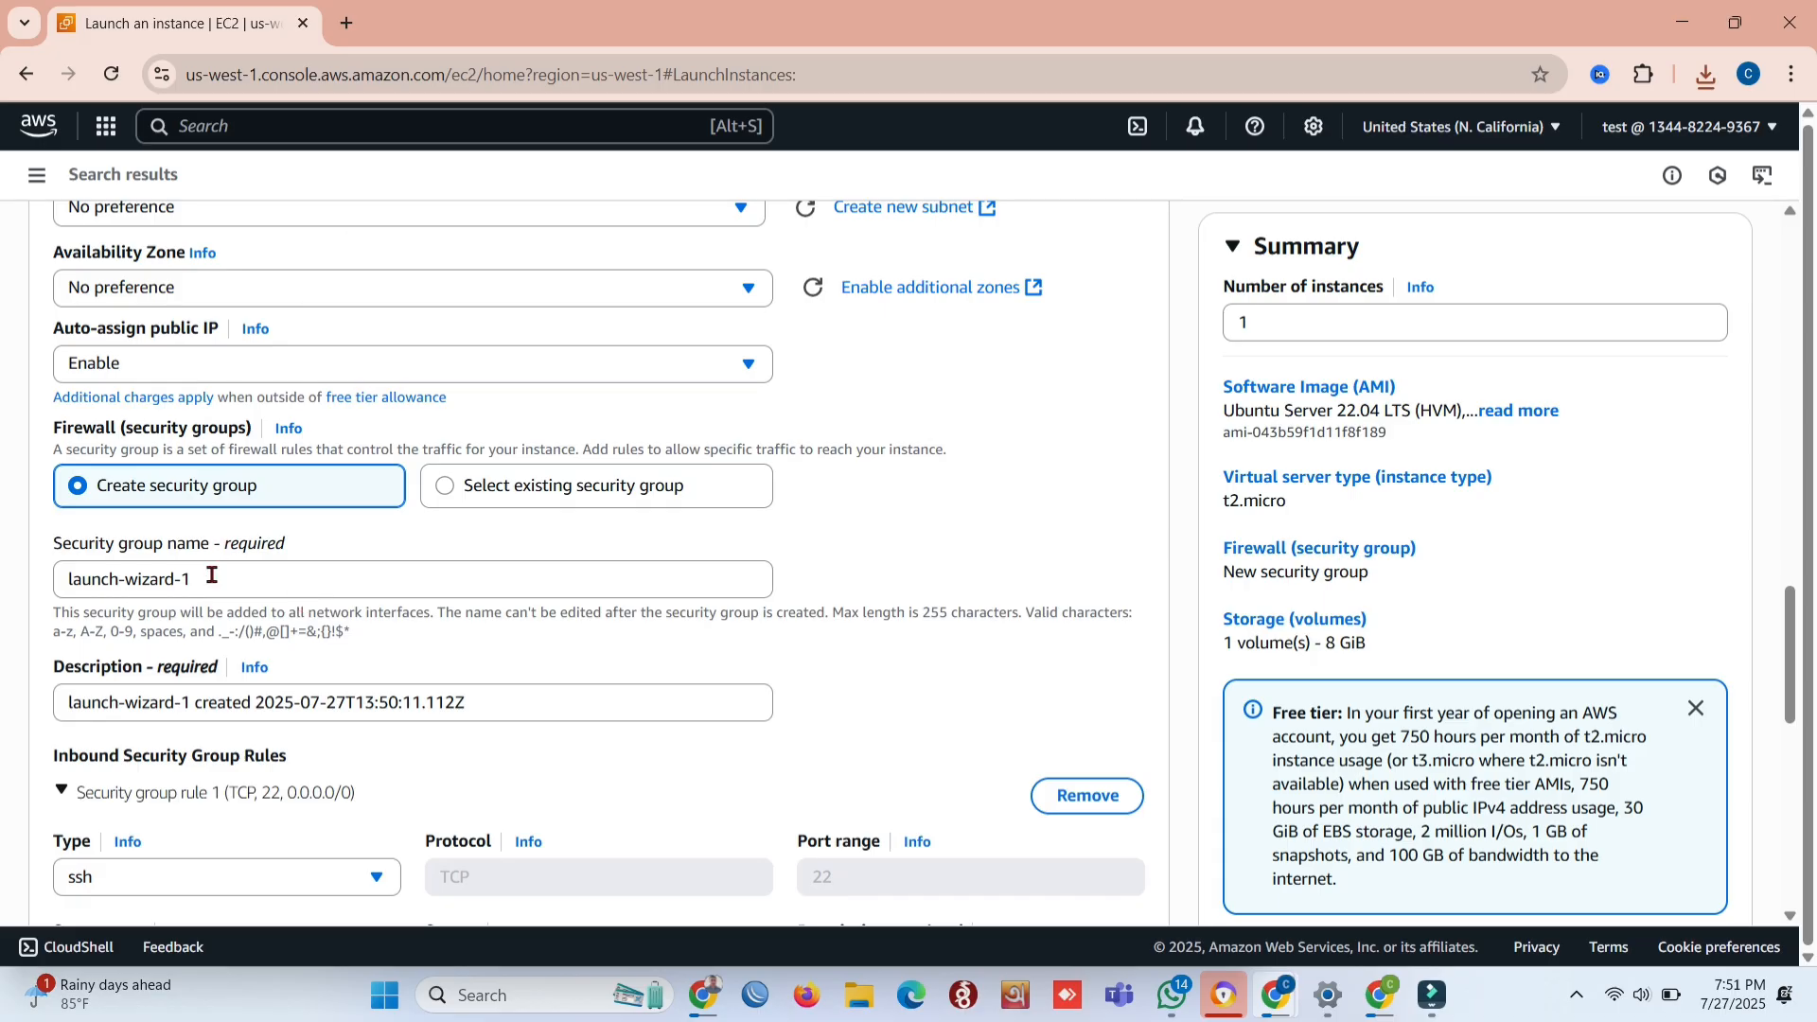
click(208, 587)
triple_click(210, 588)
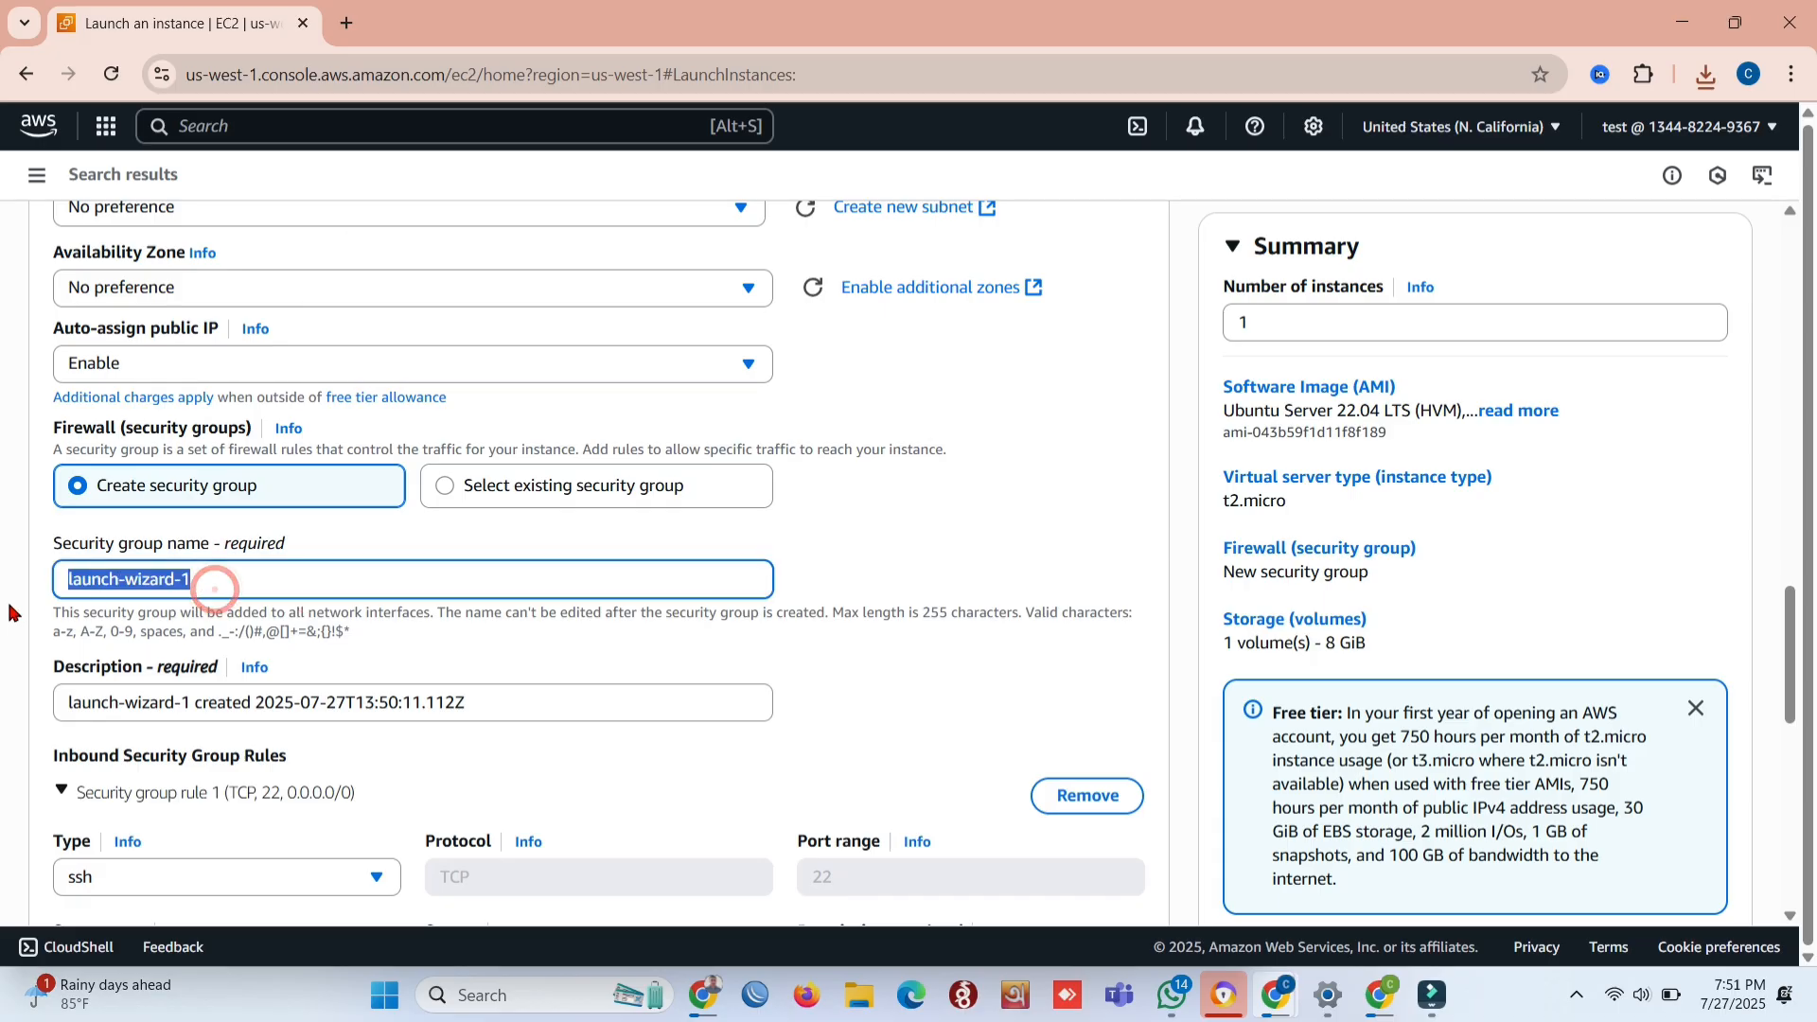
text(za)
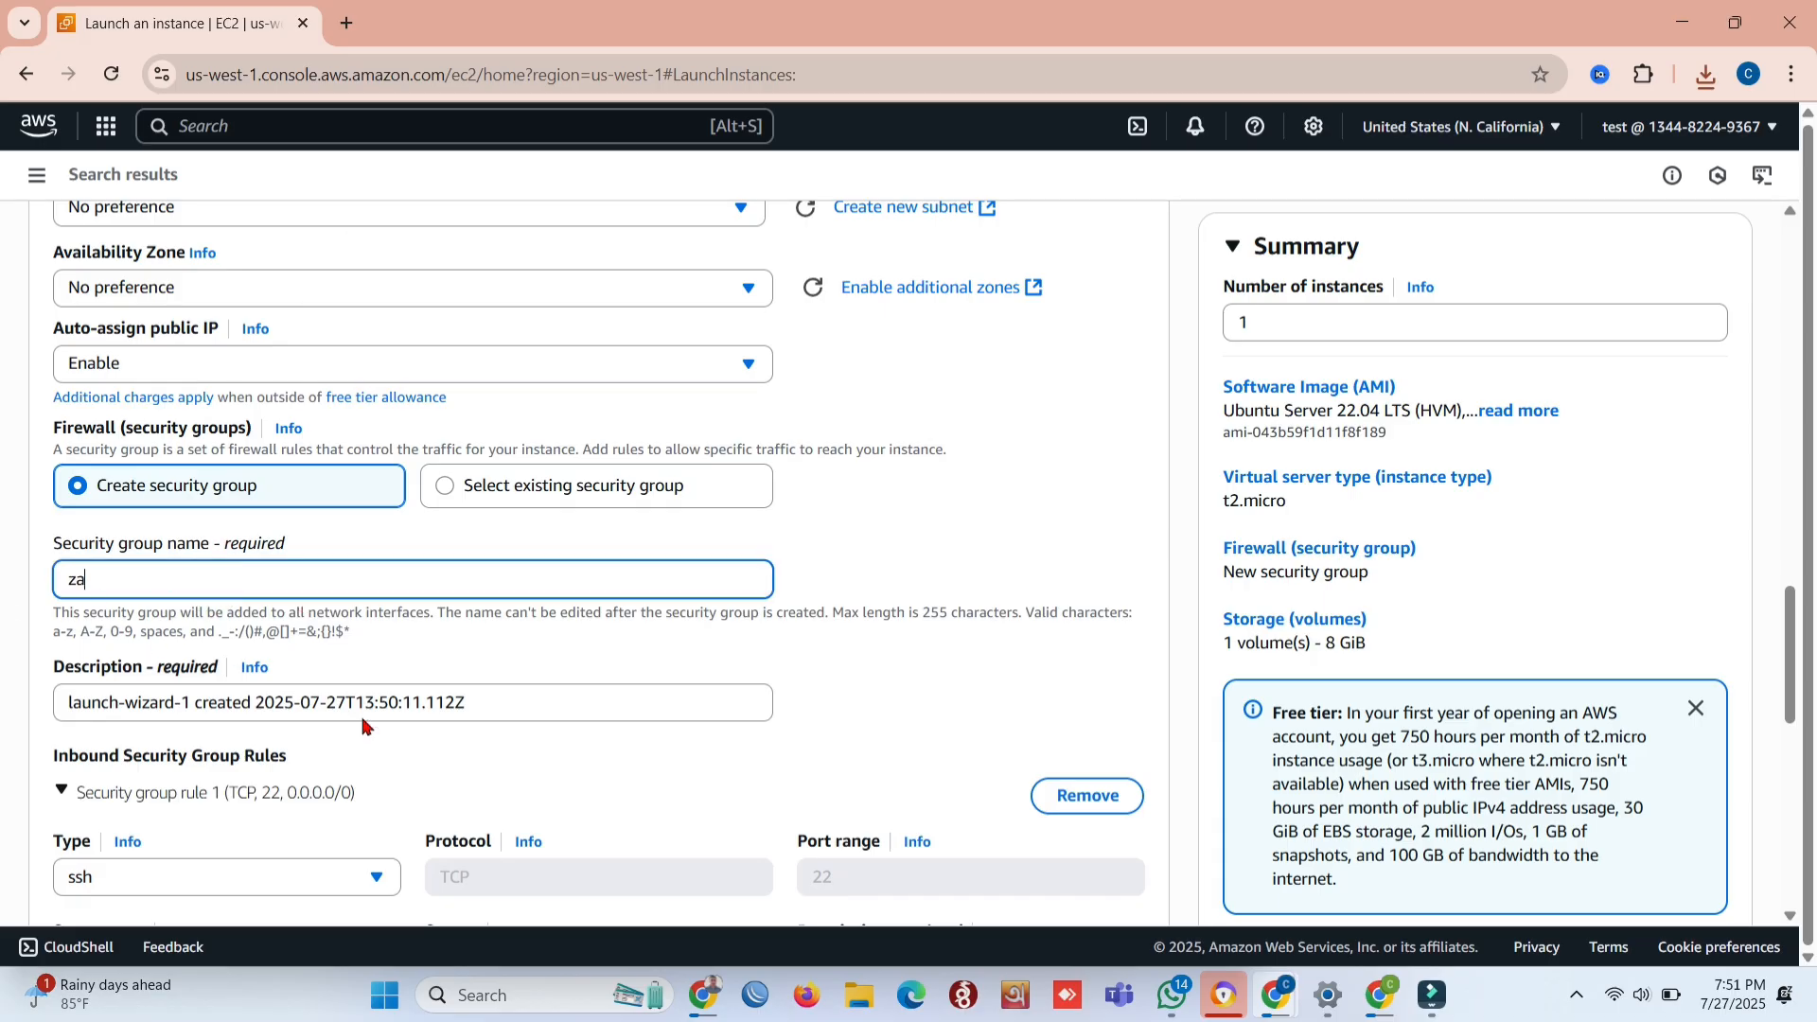
text(bbiz)
triple_click(491, 708)
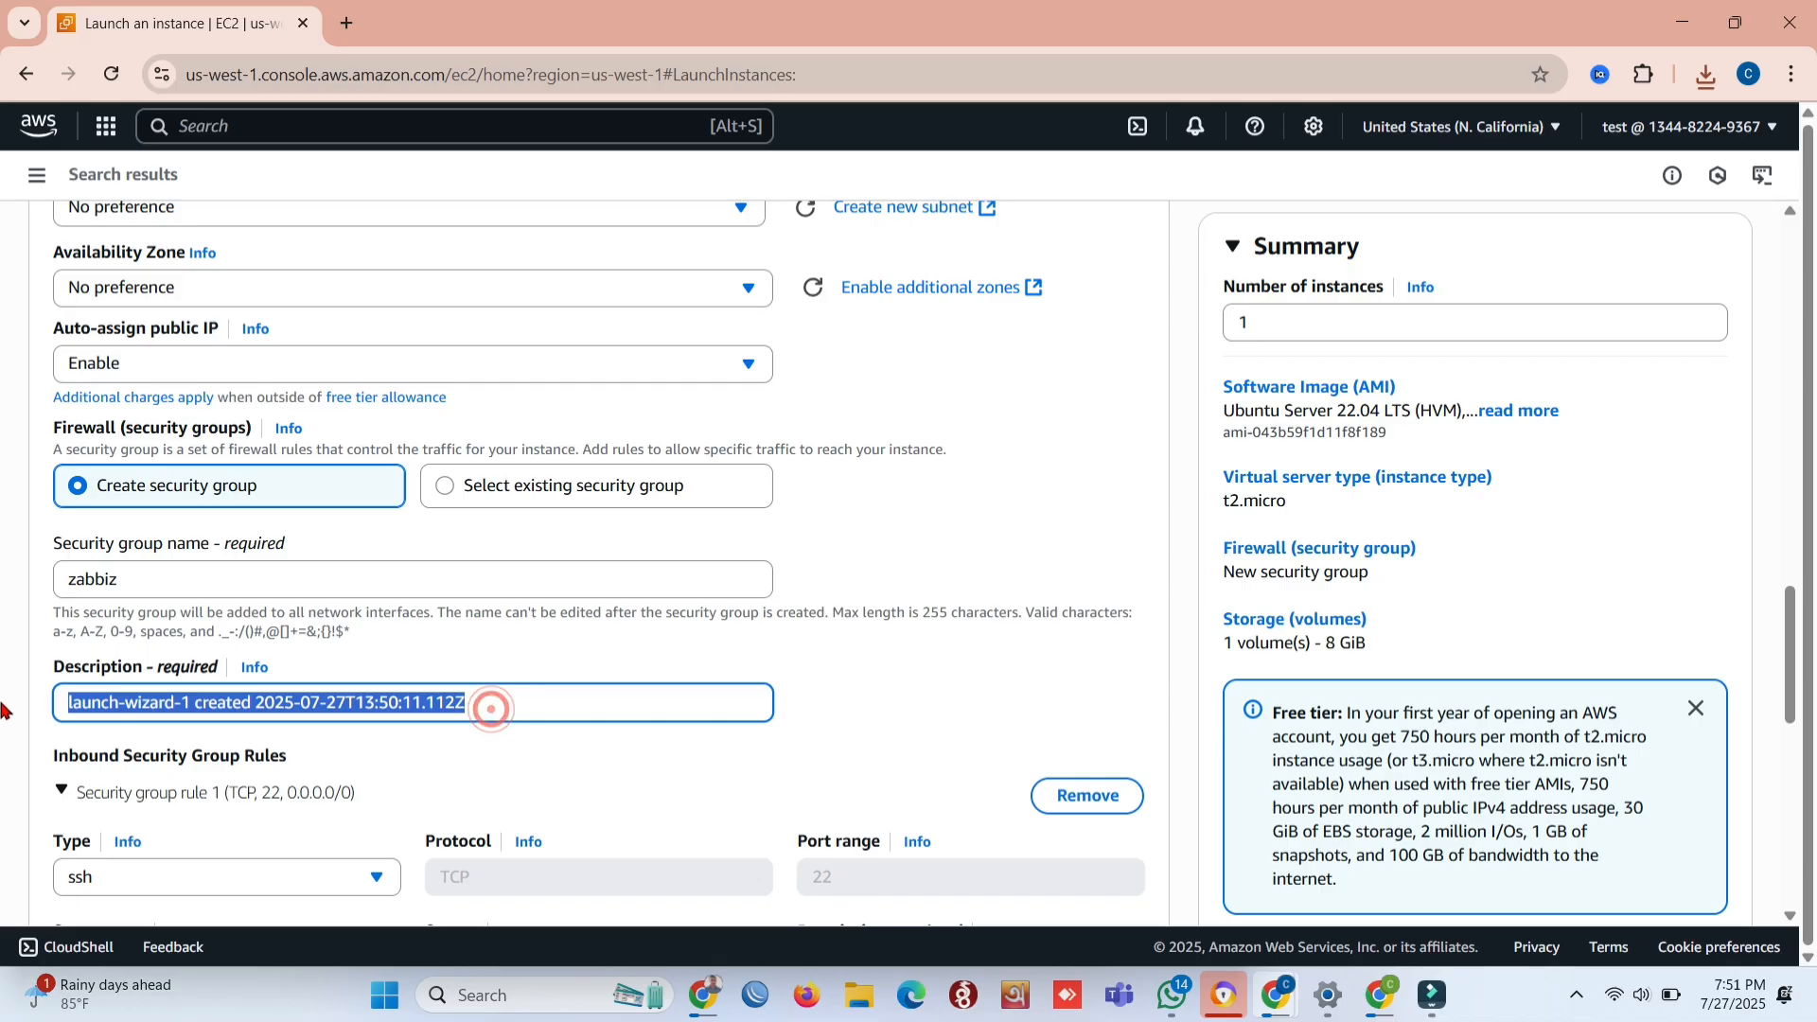
text(za)
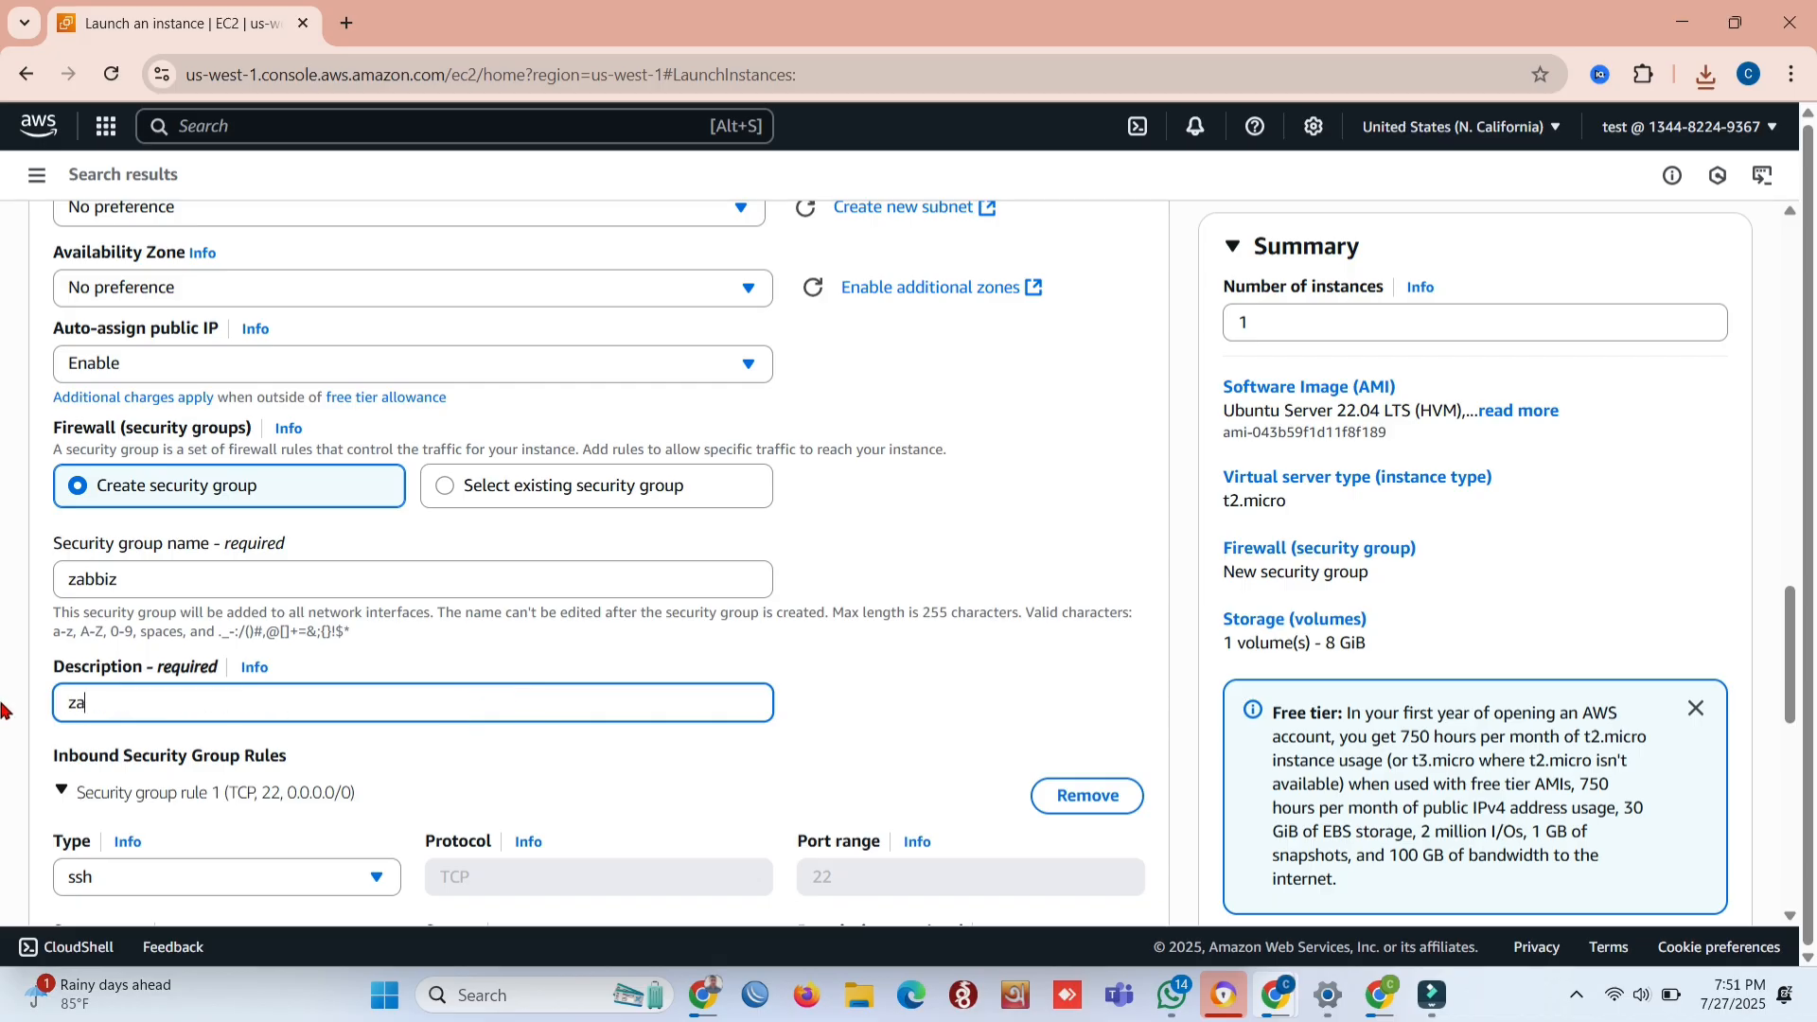
text(bbix-dmz)
Set the root volume size to 16 GiB and launch the instance
scroll(2, 710, down, 3)
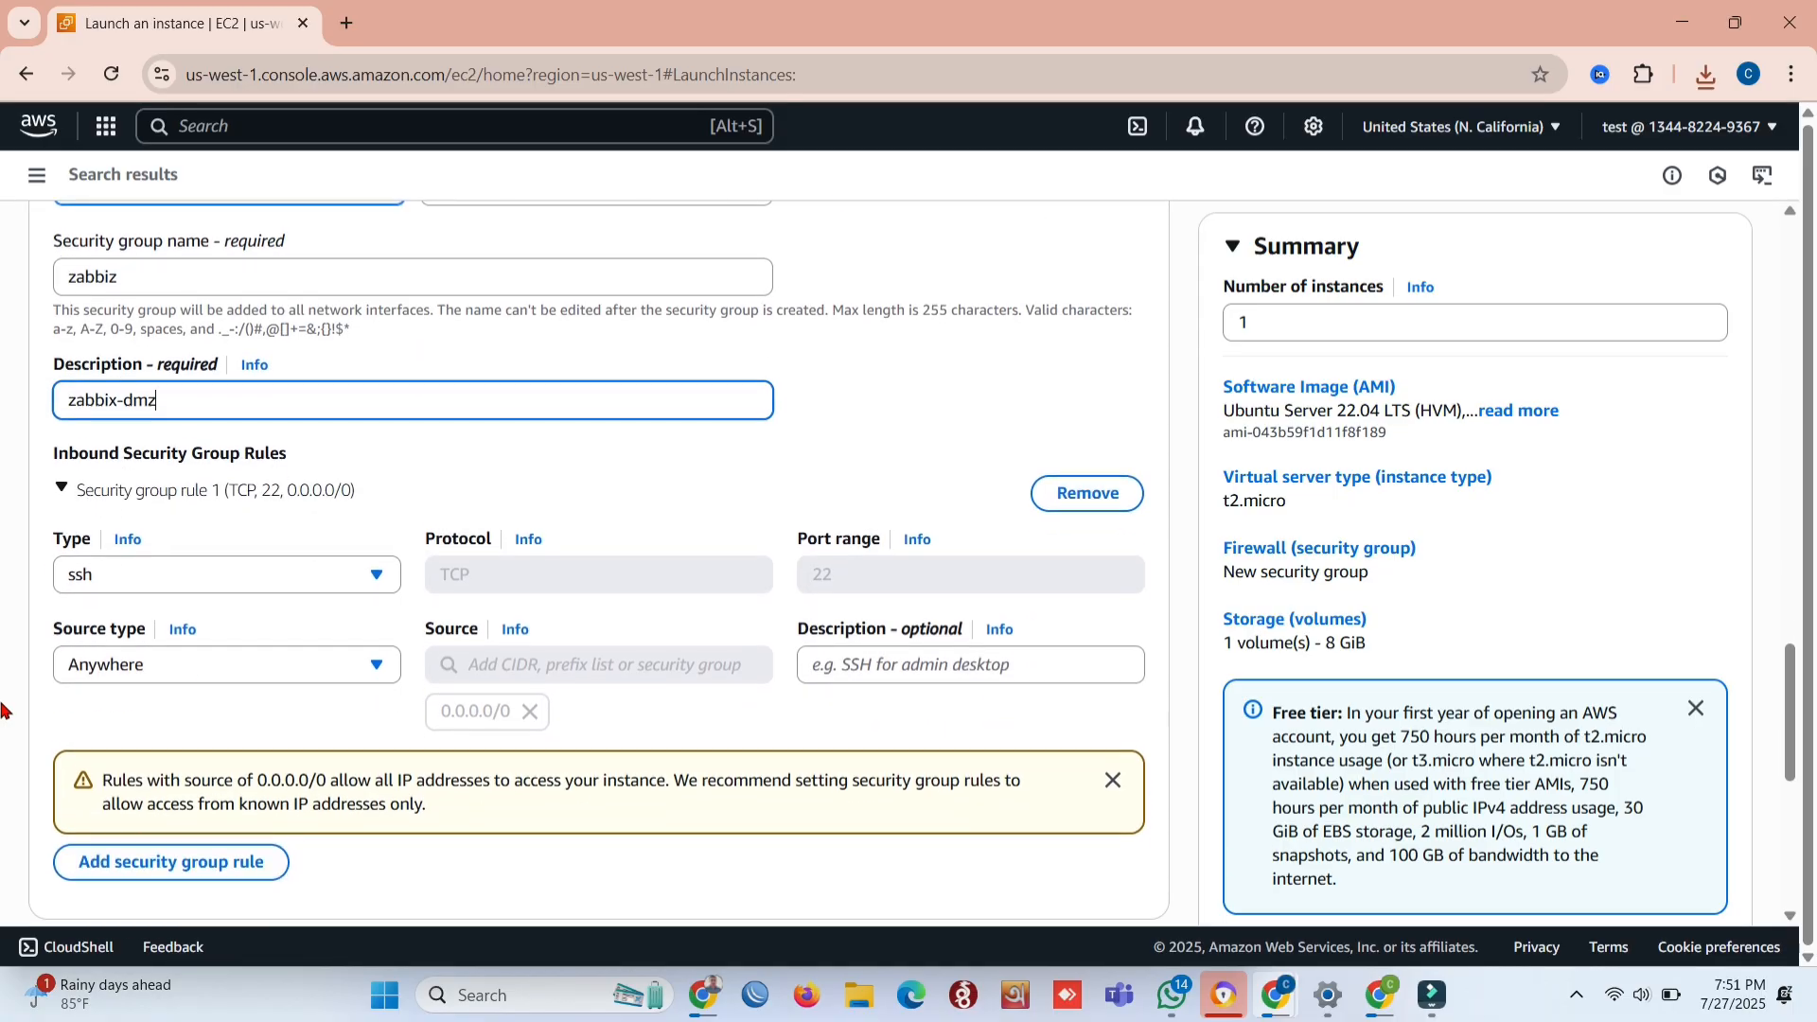
scroll(2, 710, down, 5)
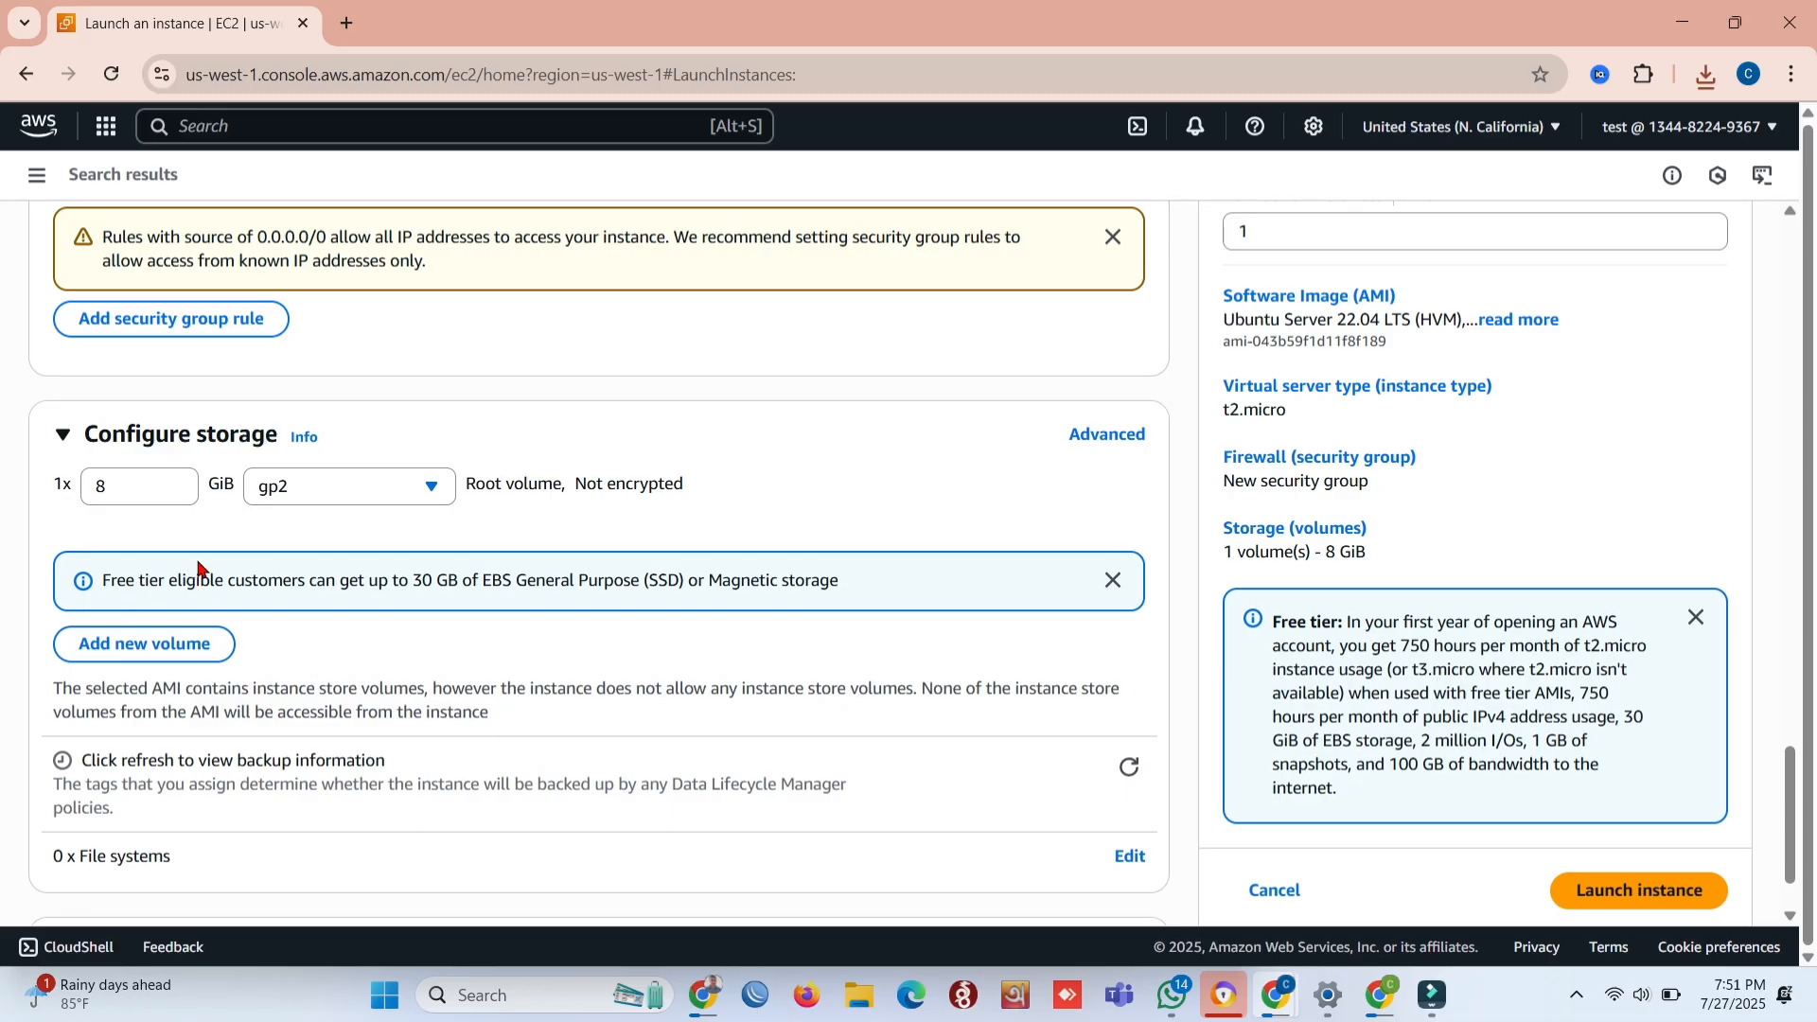
click(129, 489)
key(BackSpace)
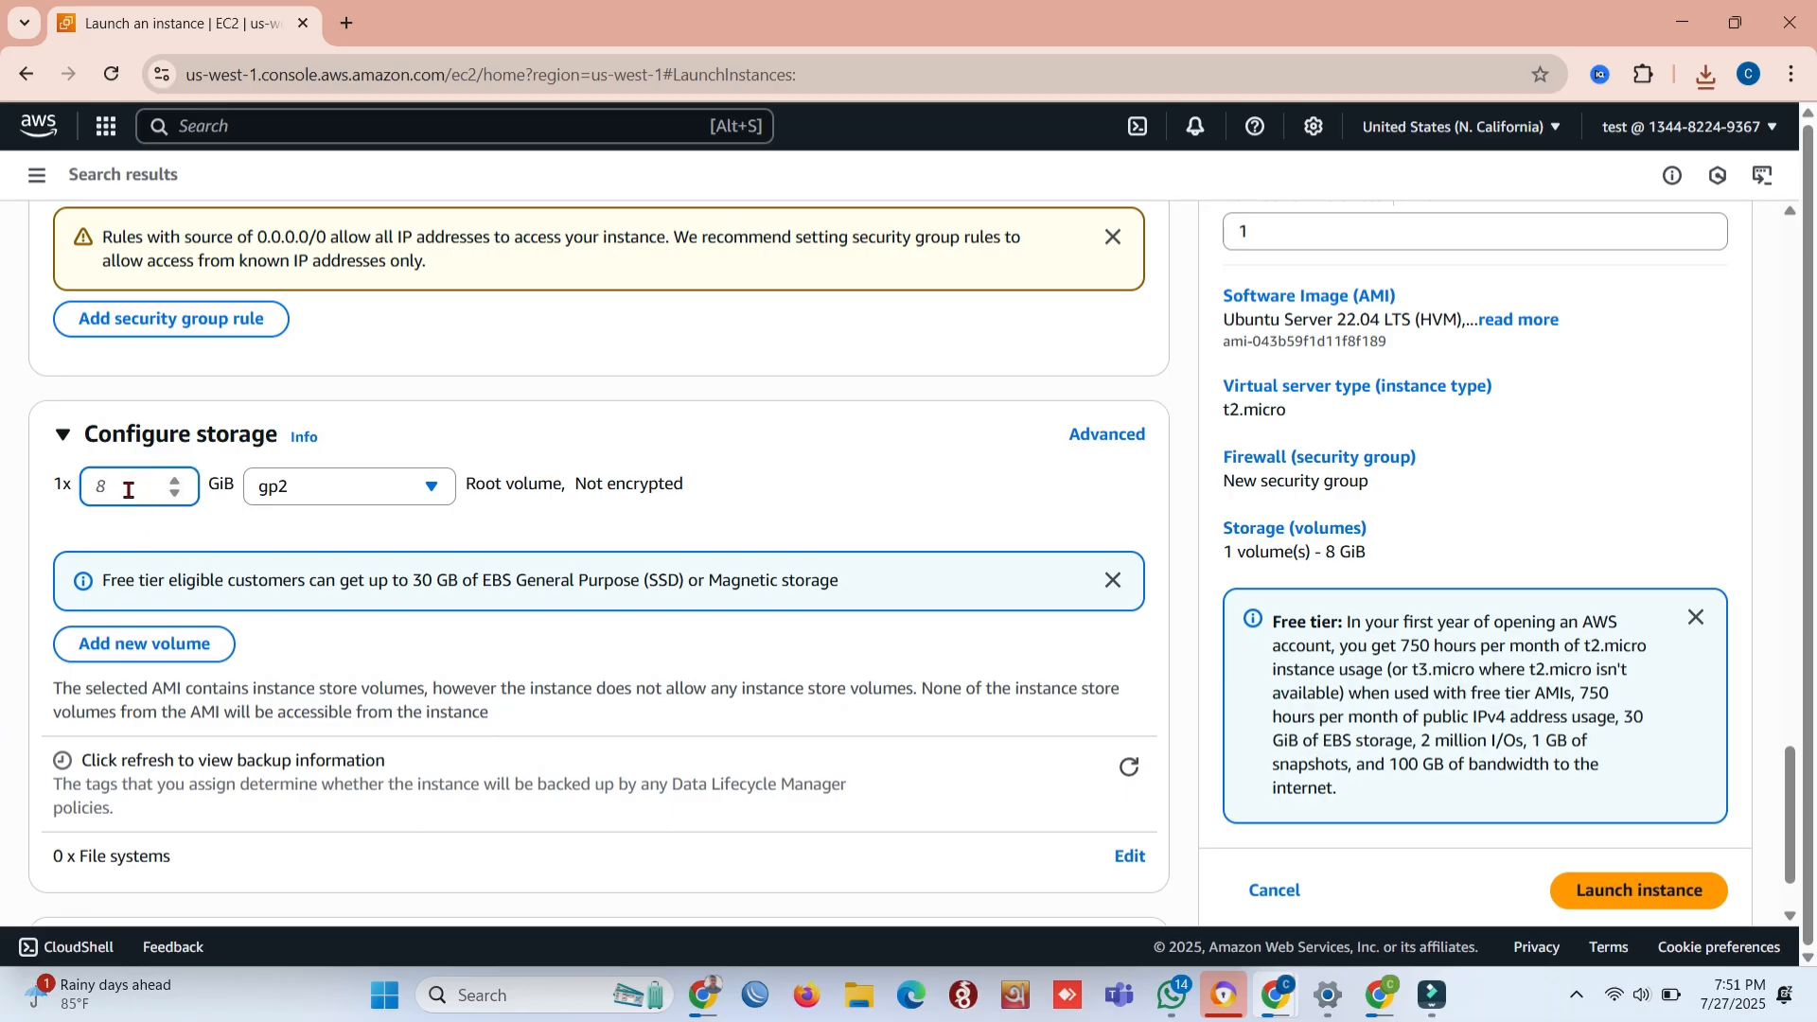
text(16)
scroll(530, 680, down, 1)
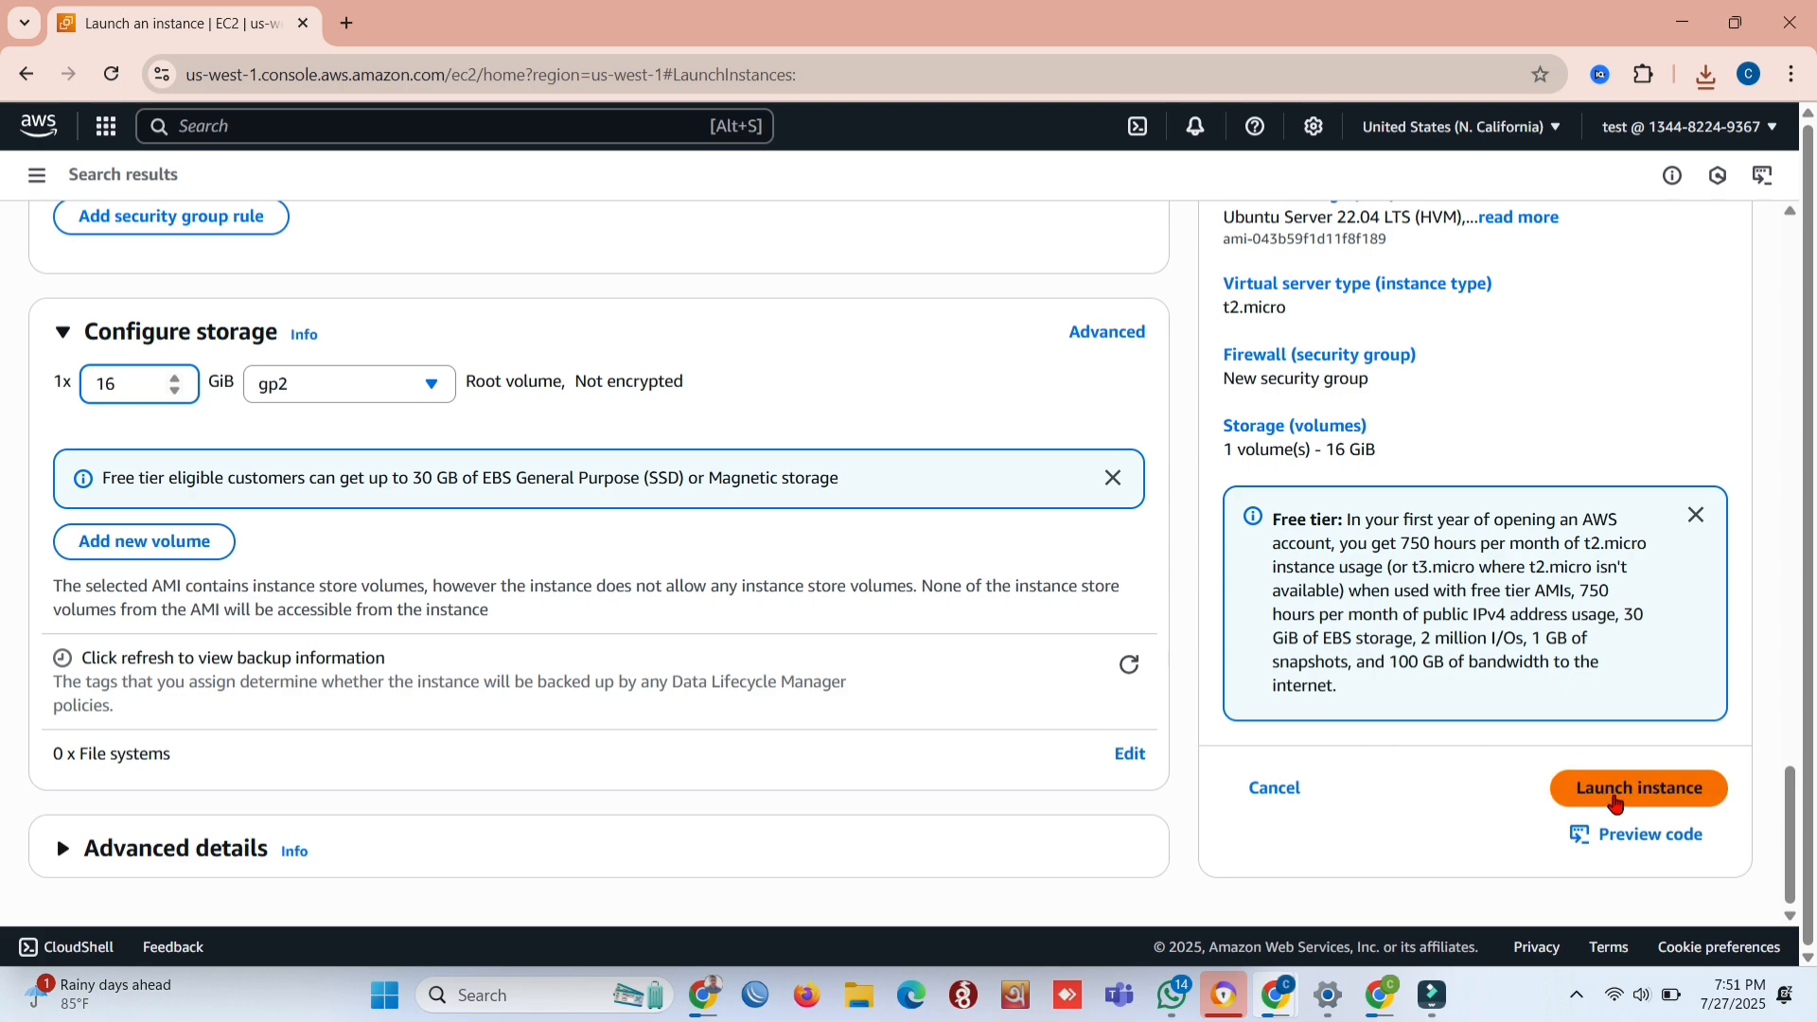
click(1616, 801)
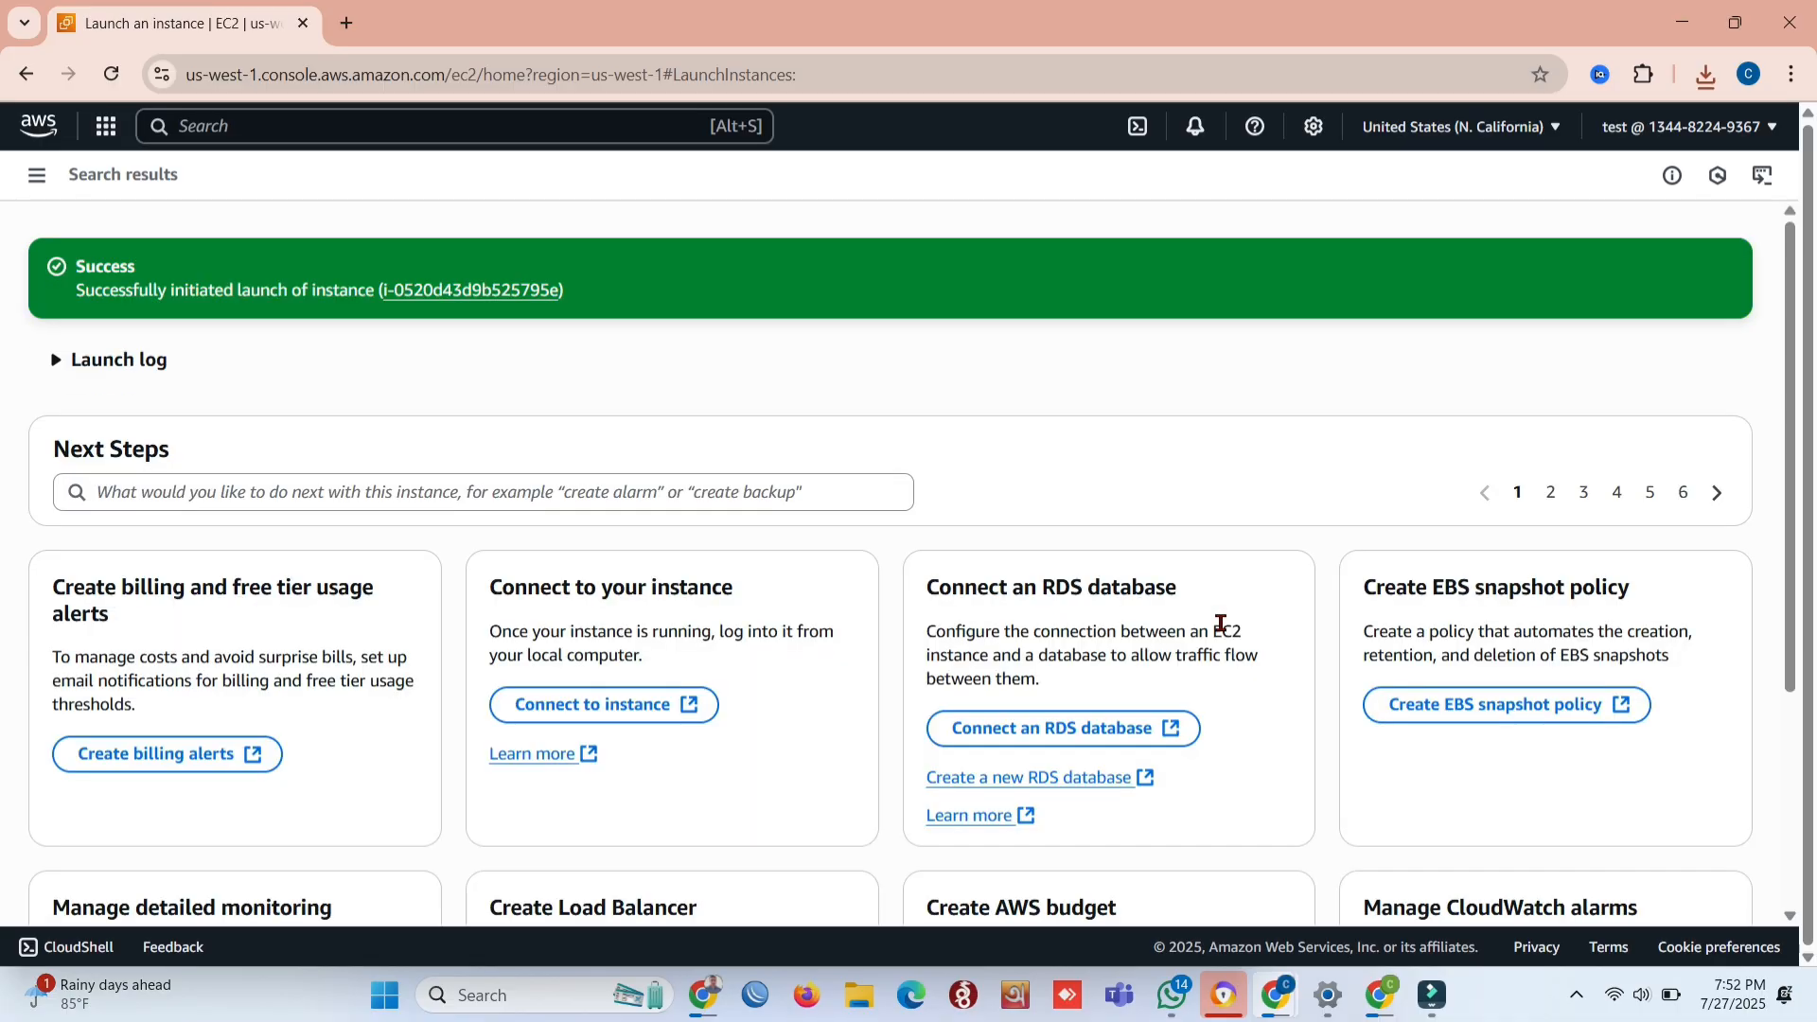
Show the list of all EC2 instances and reload it to update the instance state
scroll(1221, 625, down, 3)
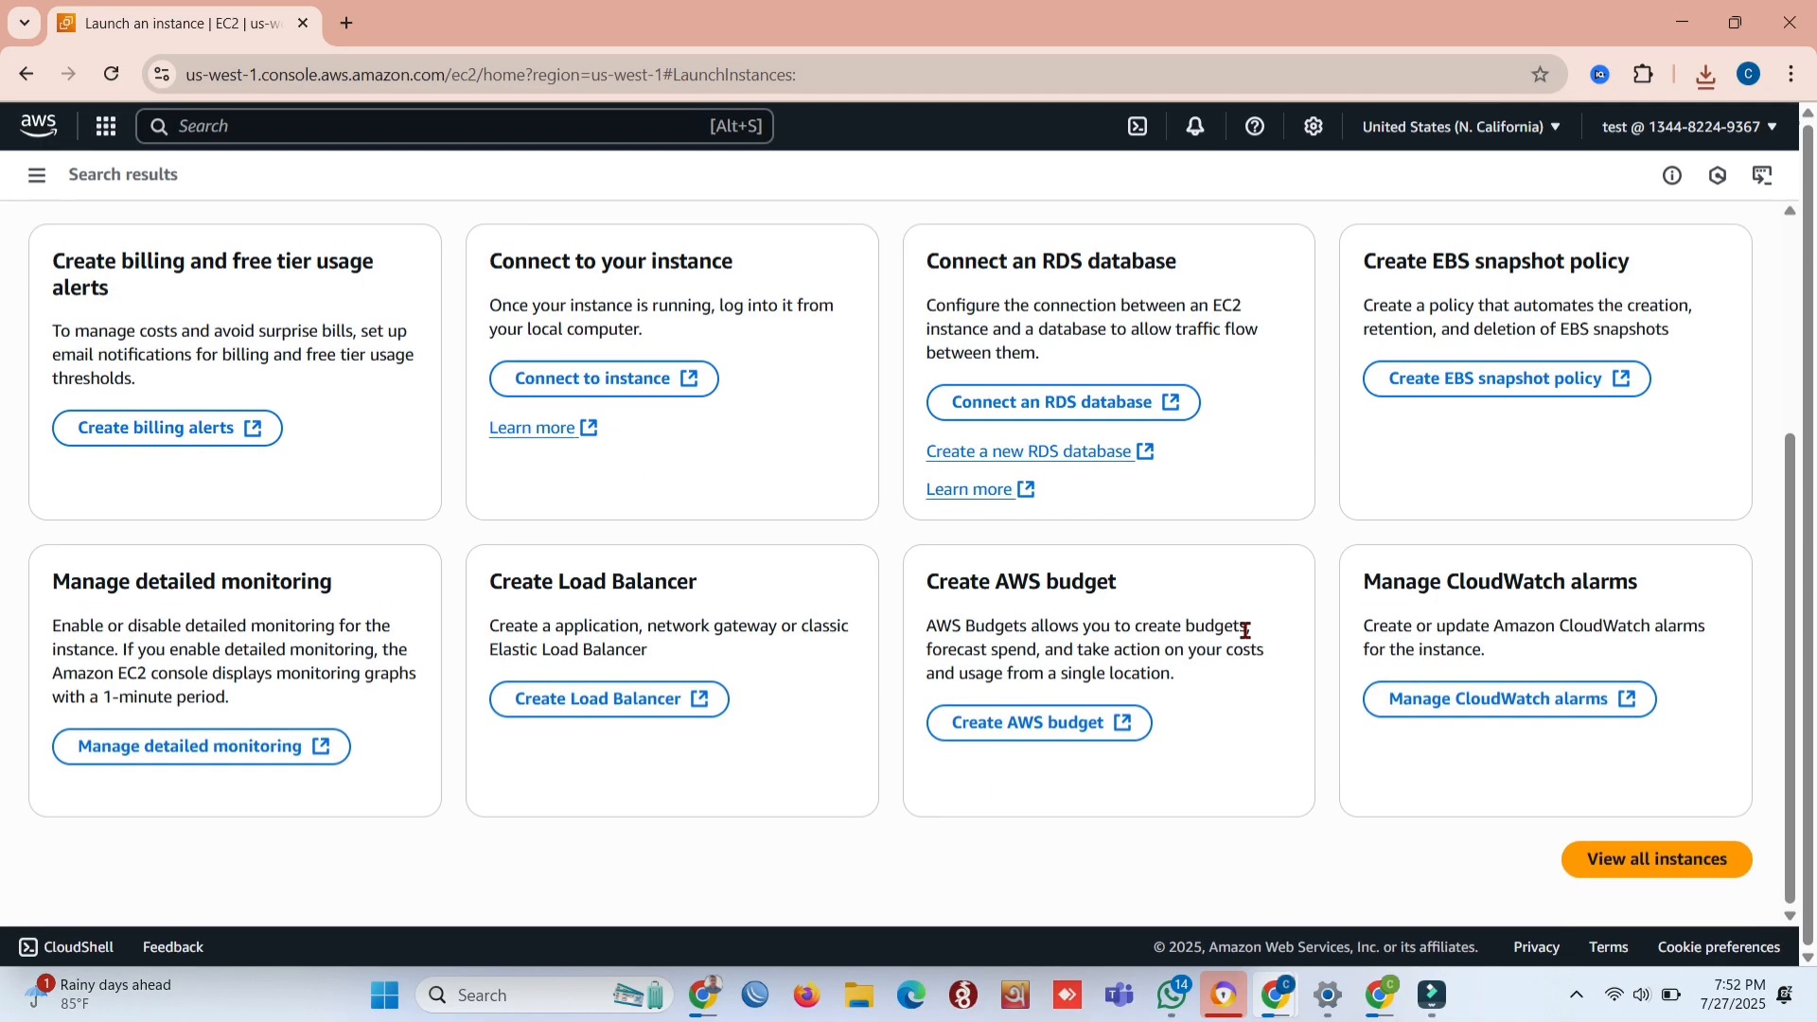
click(1651, 868)
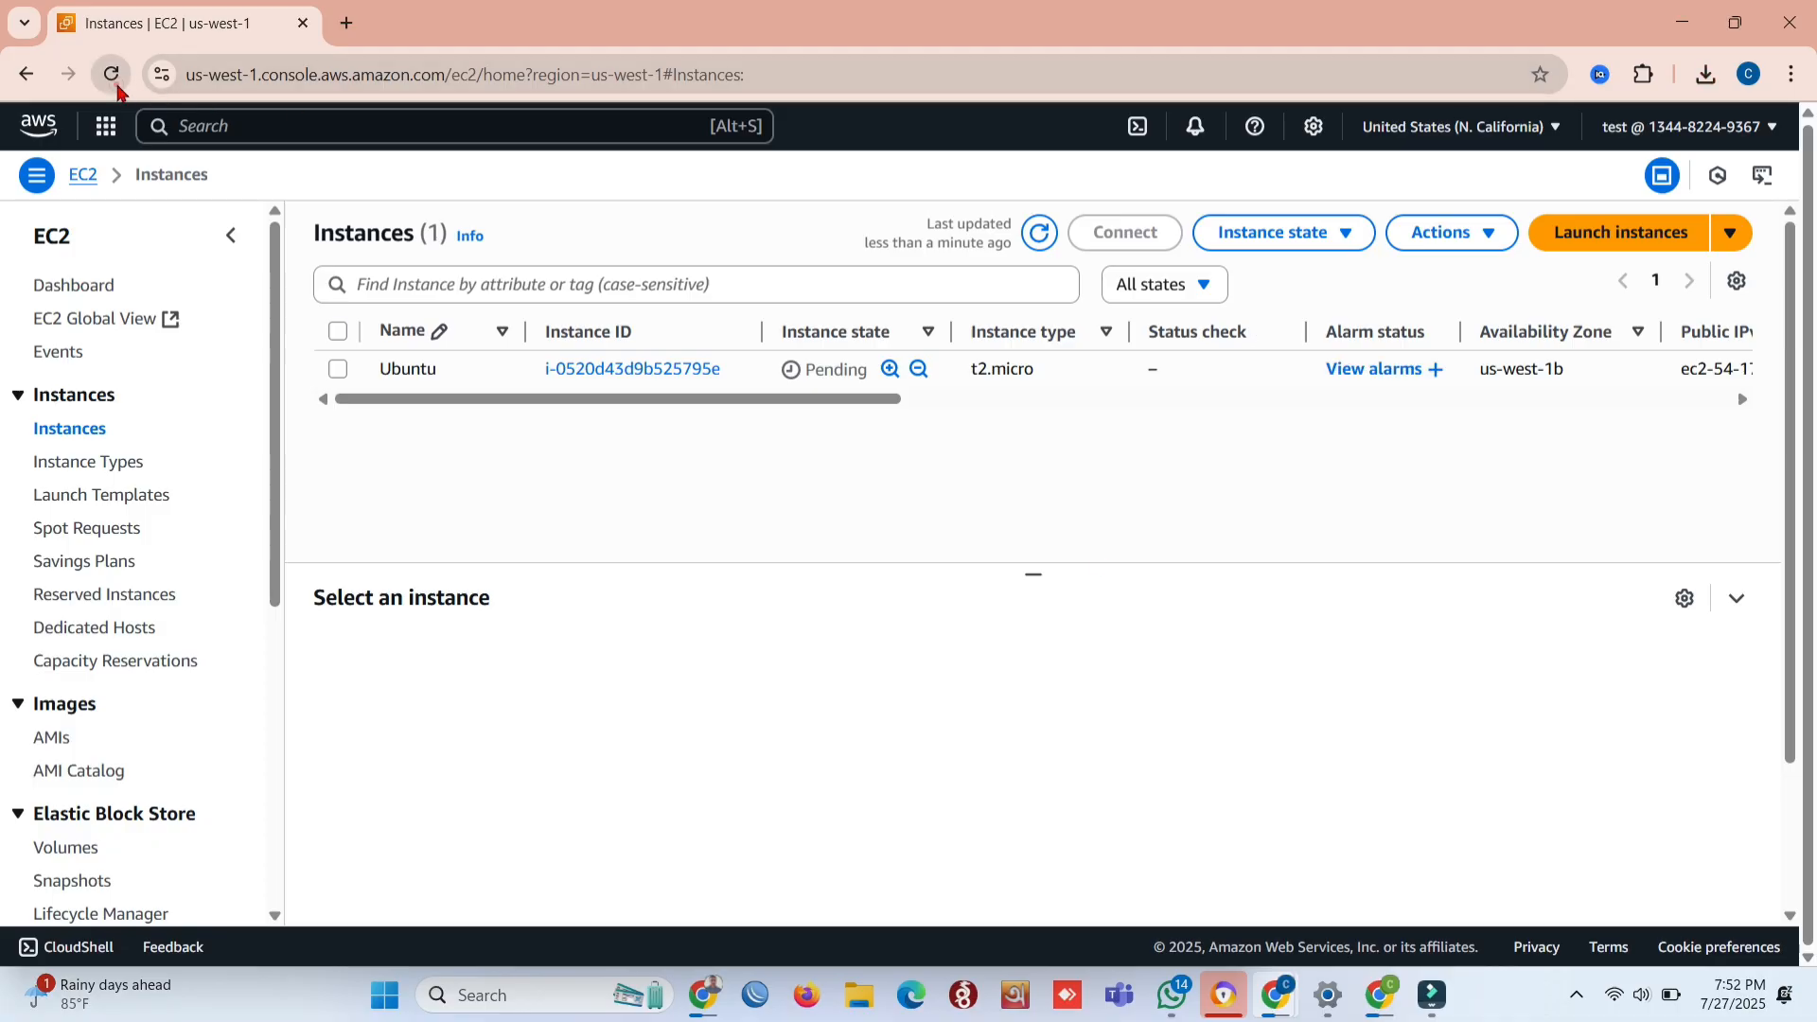
click(115, 81)
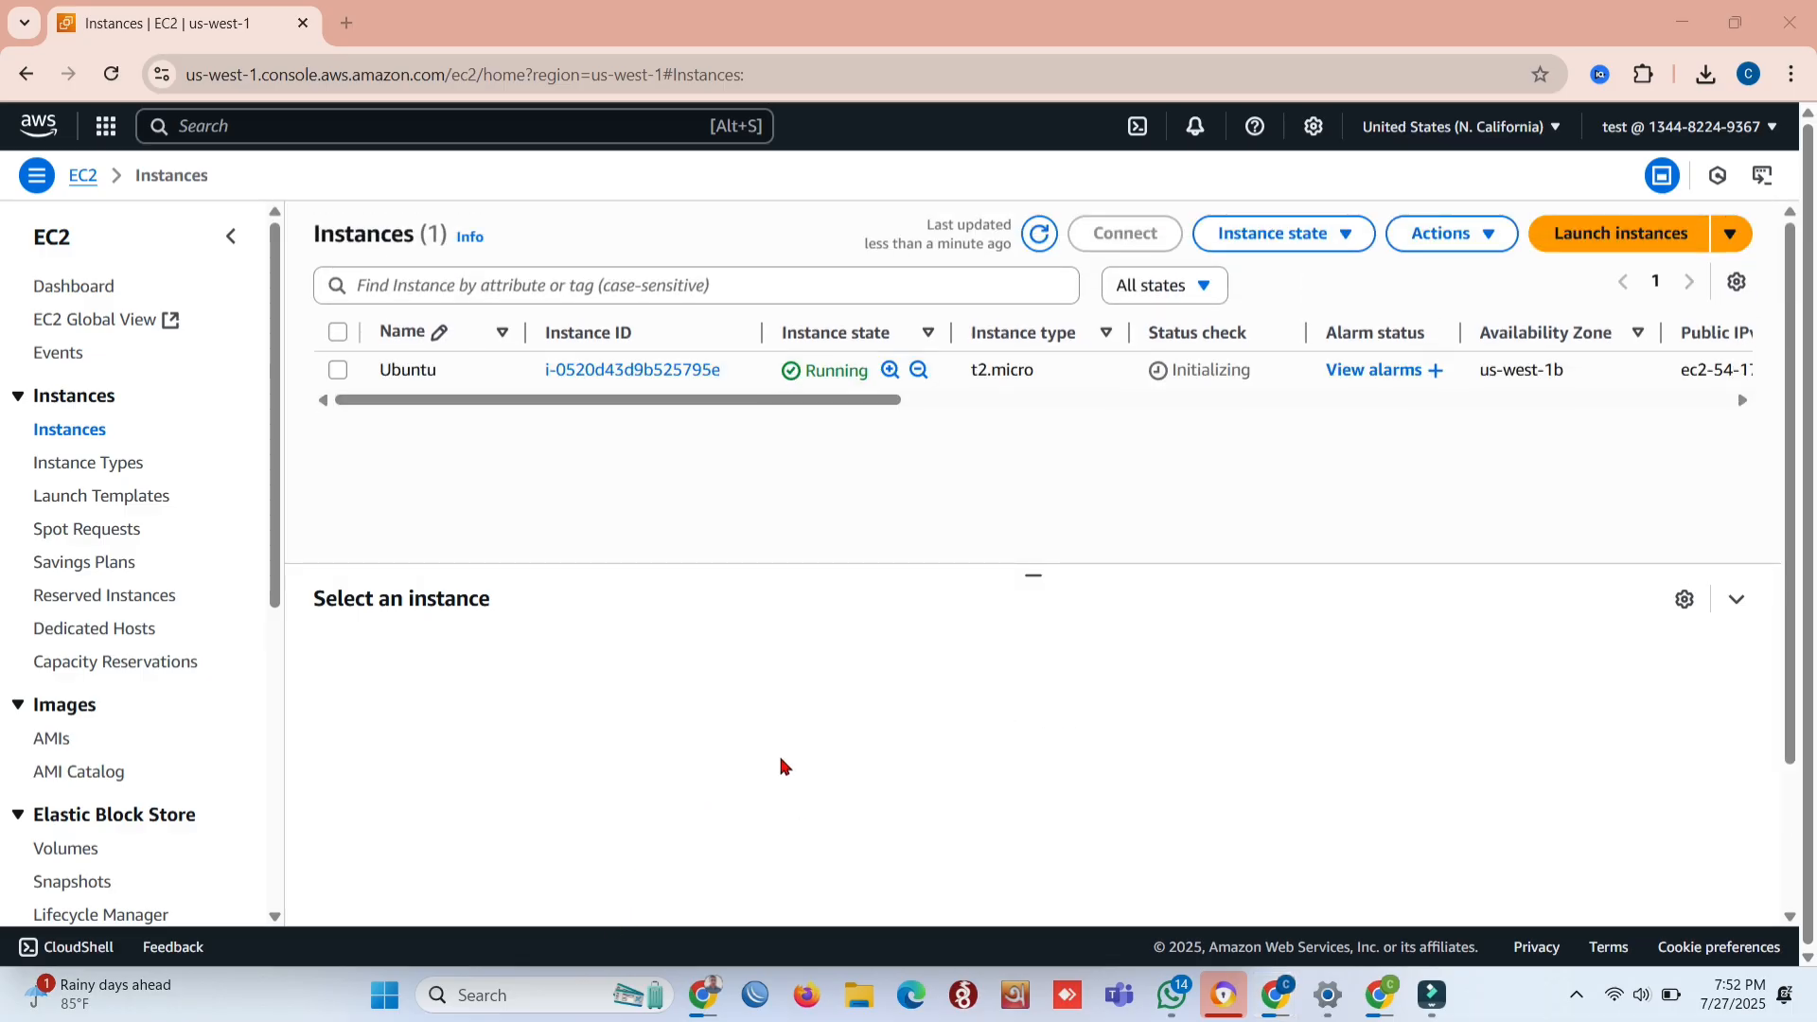
Search for PuTTY on the computer and open its configuration window
key(super)
key(alt+space)
text(pu)
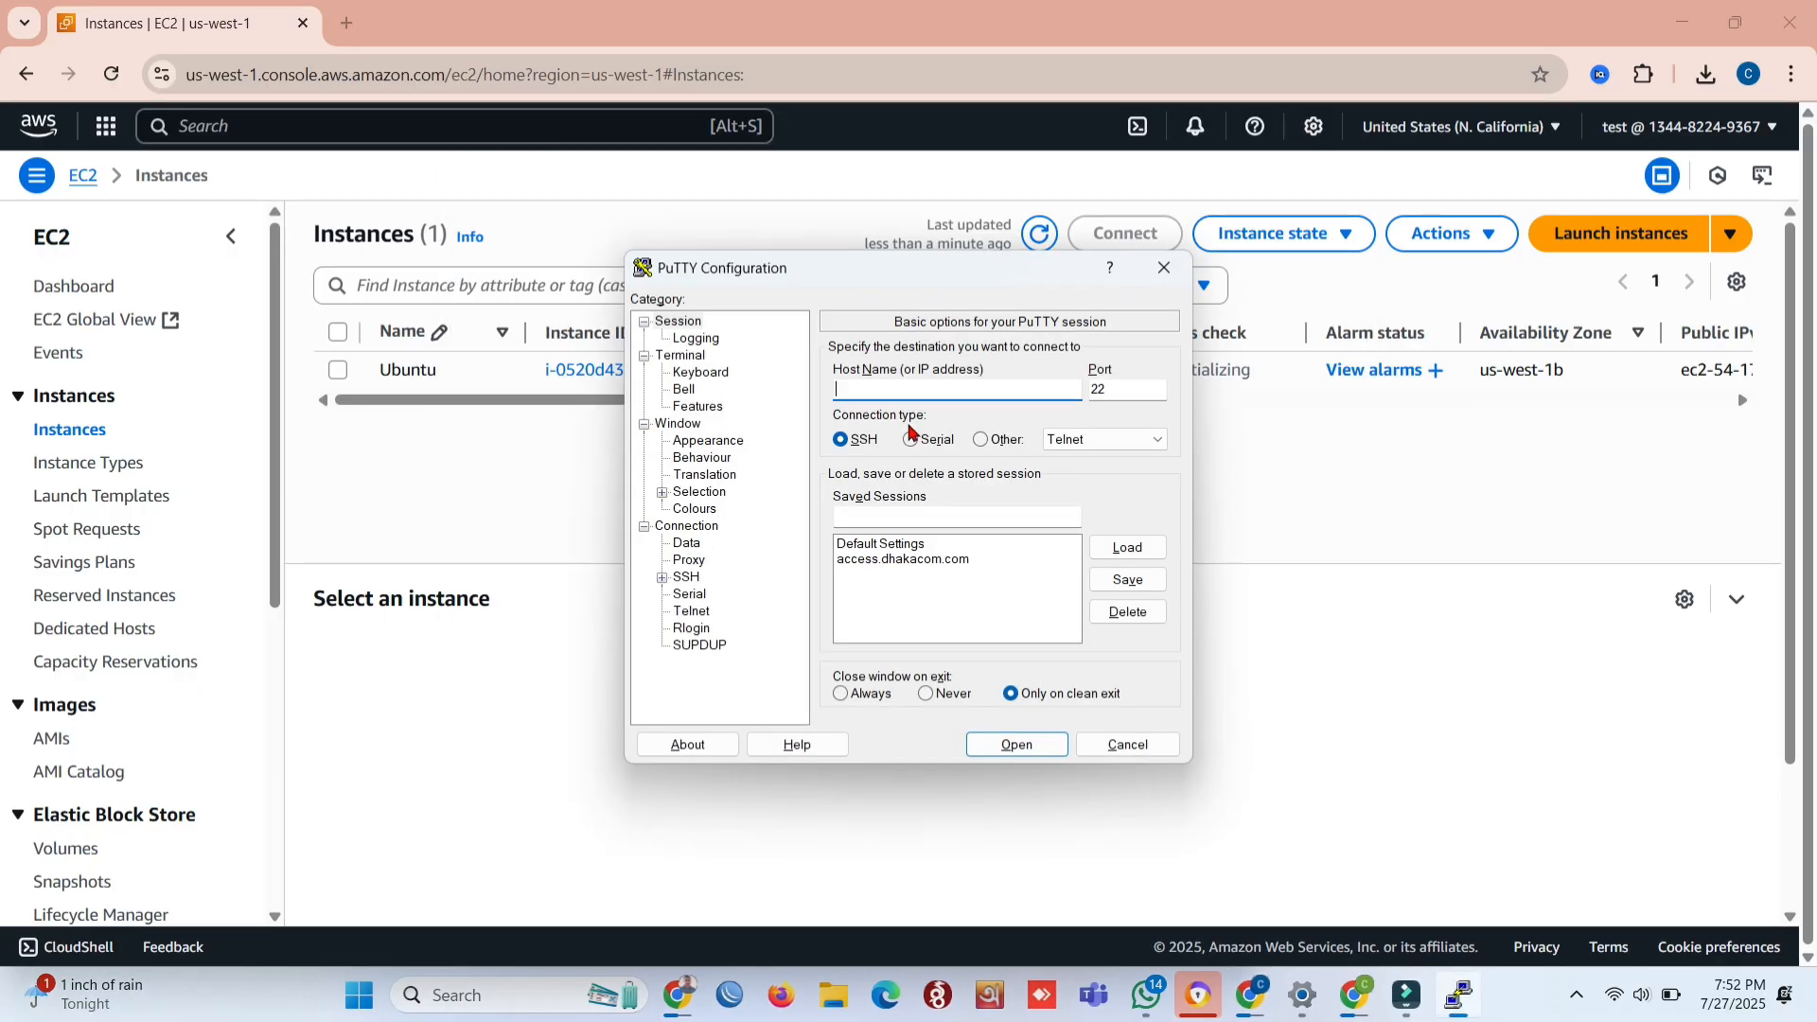
Copy the Ubuntu instance's public IPv4 address, 54.176.148.94, and enter it as the host name in PuTTY
click(338, 369)
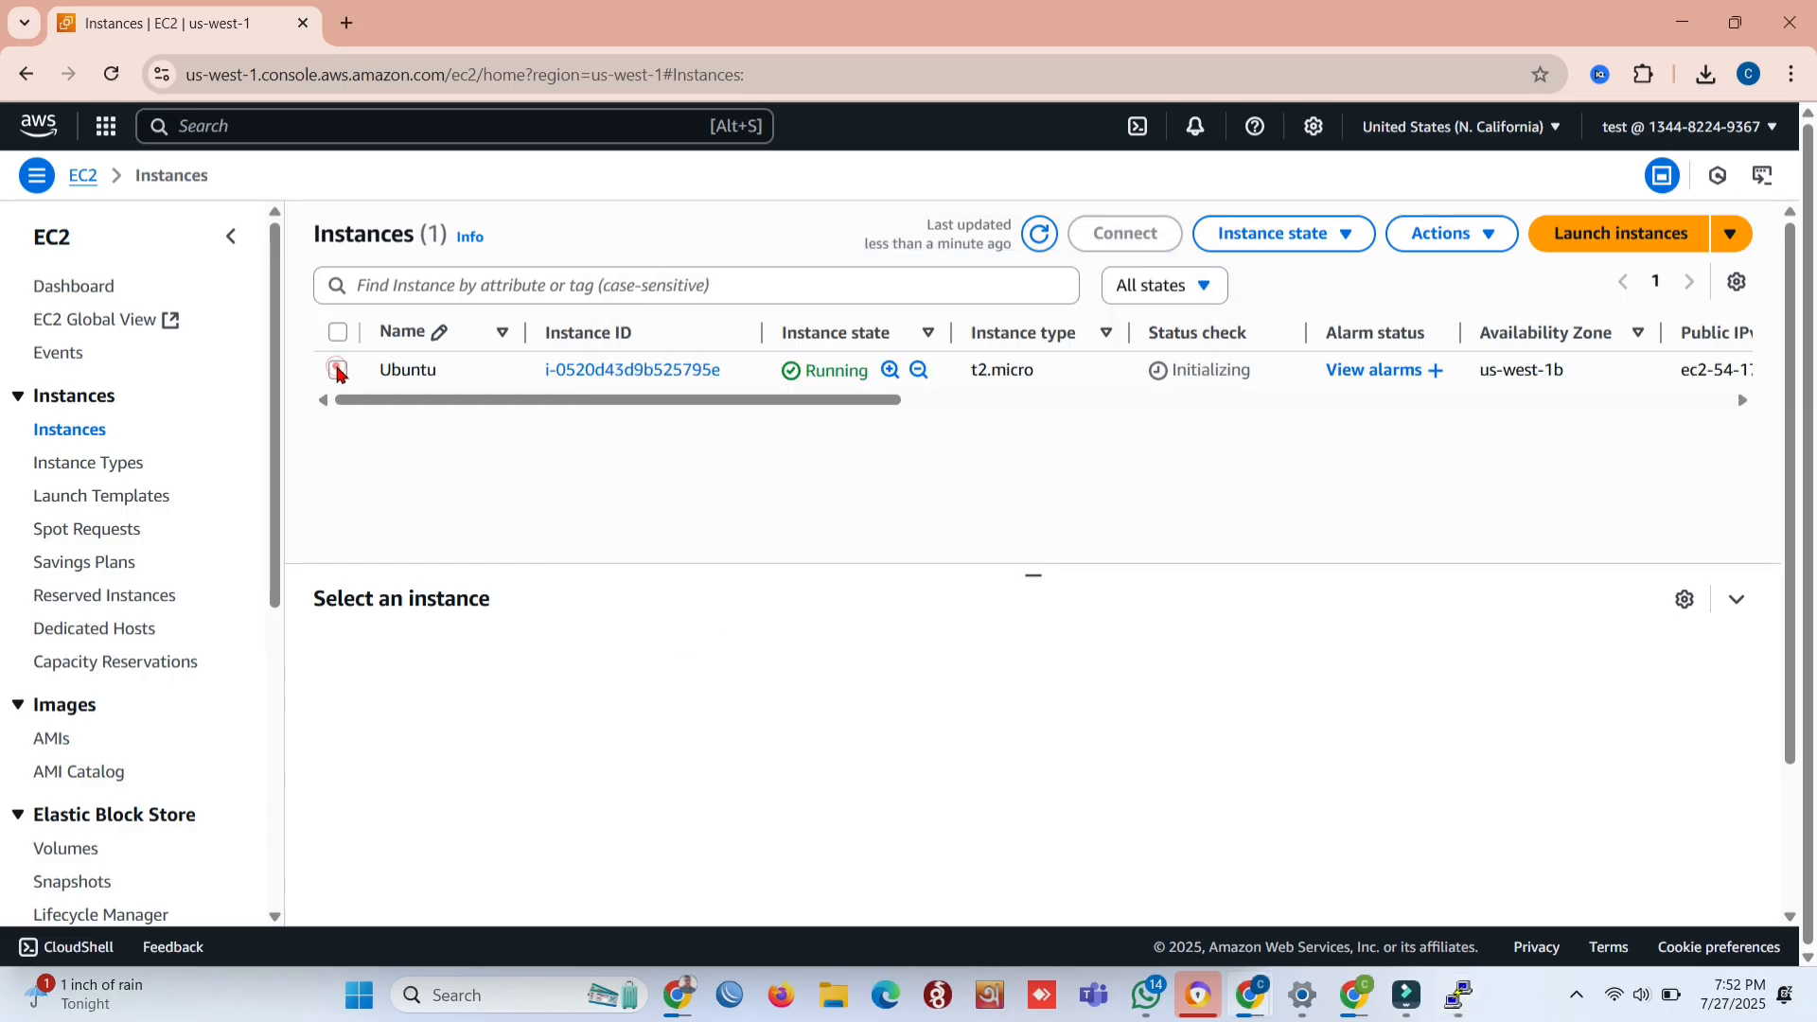
click(338, 369)
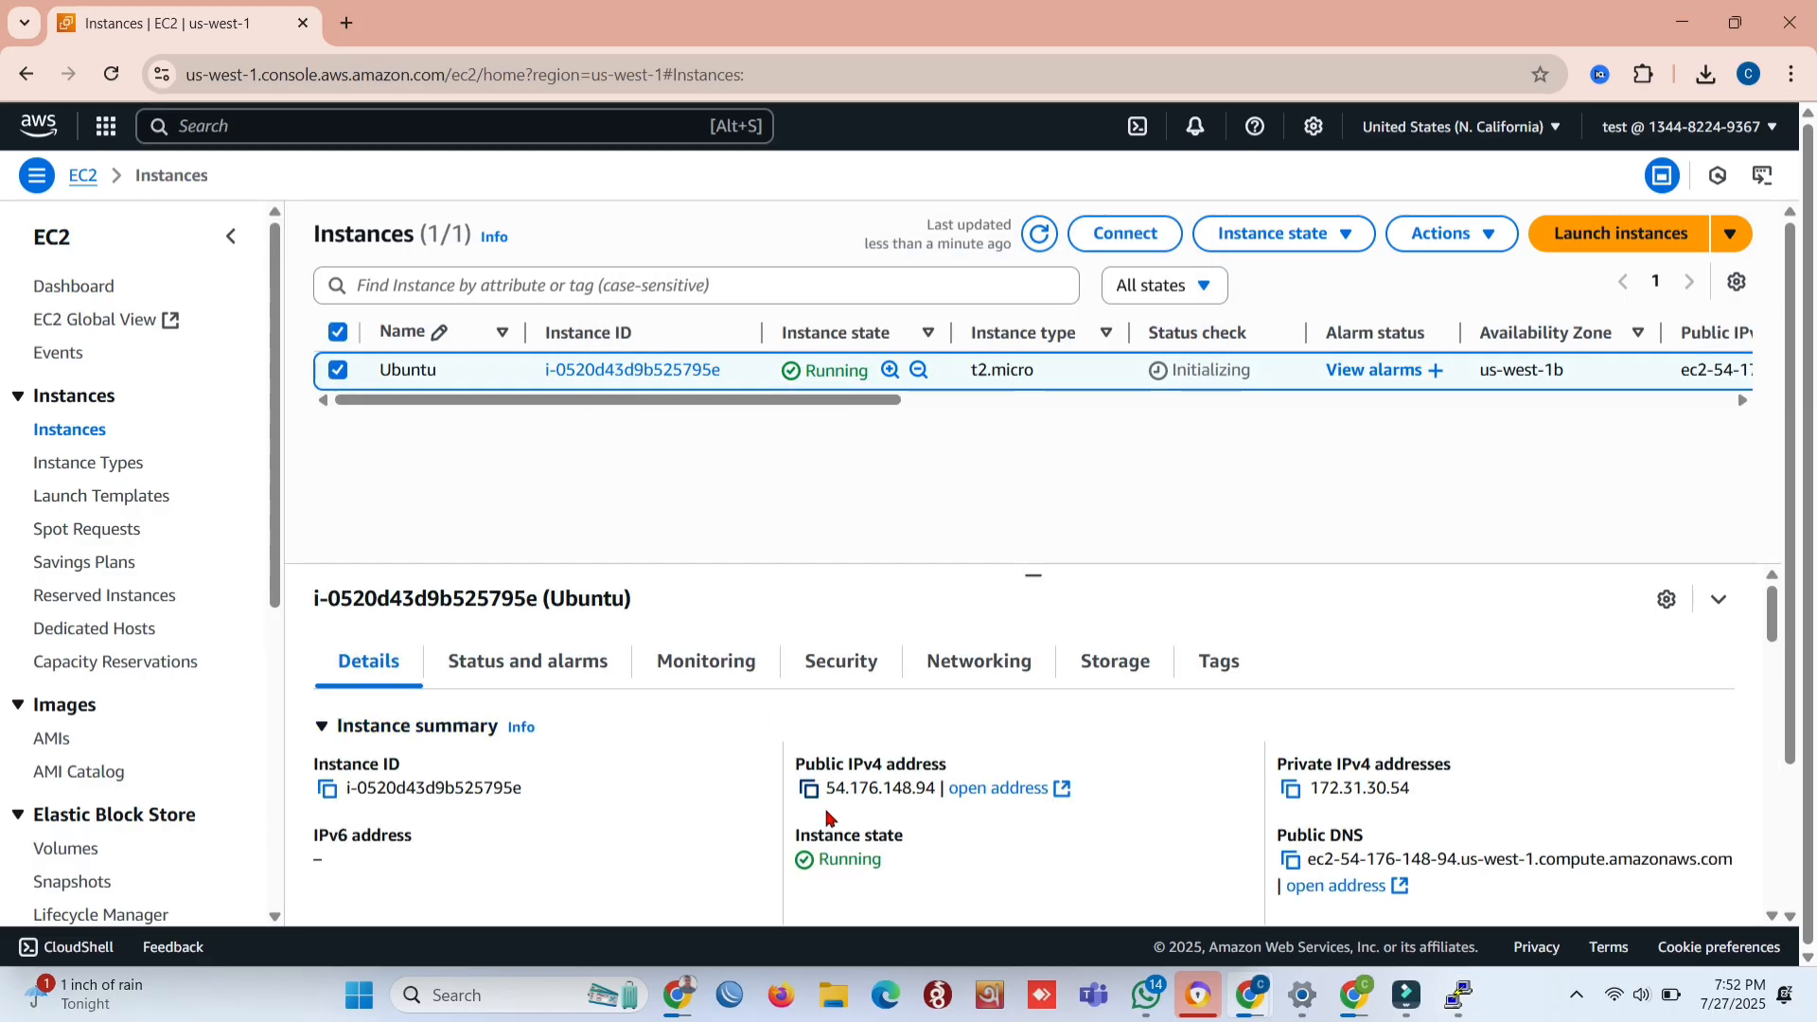
click(807, 790)
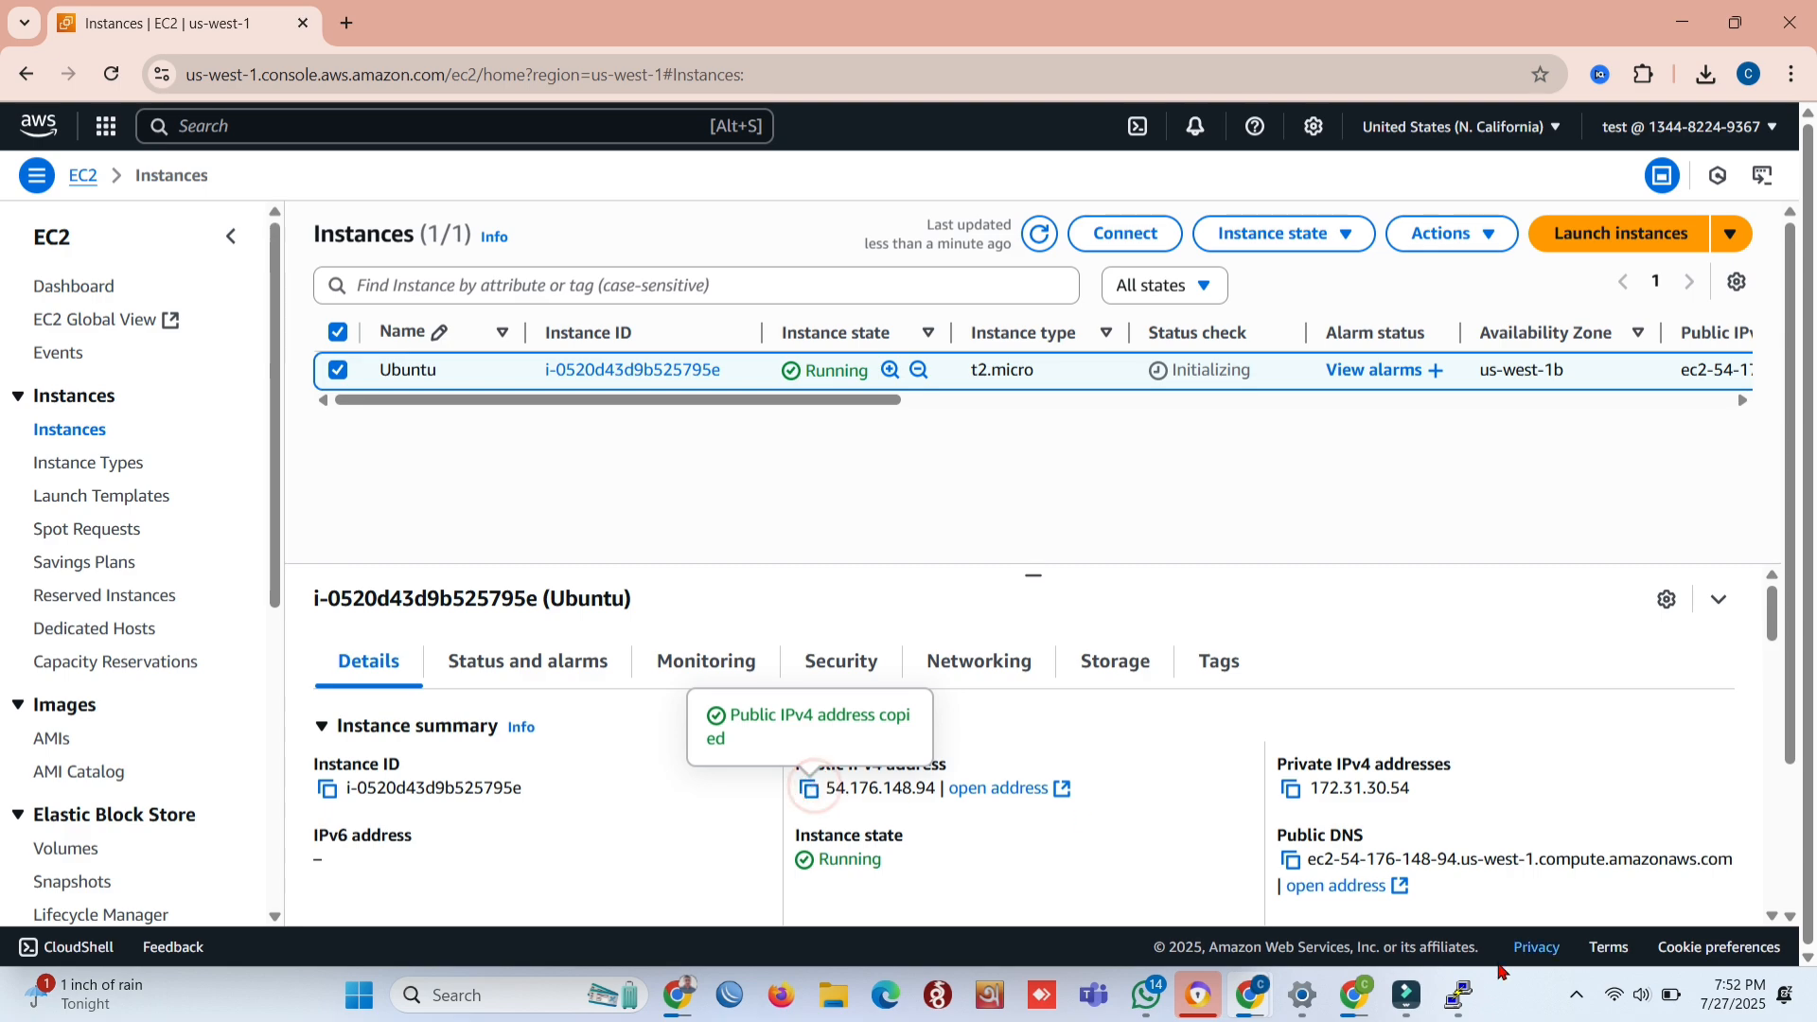
click(1459, 995)
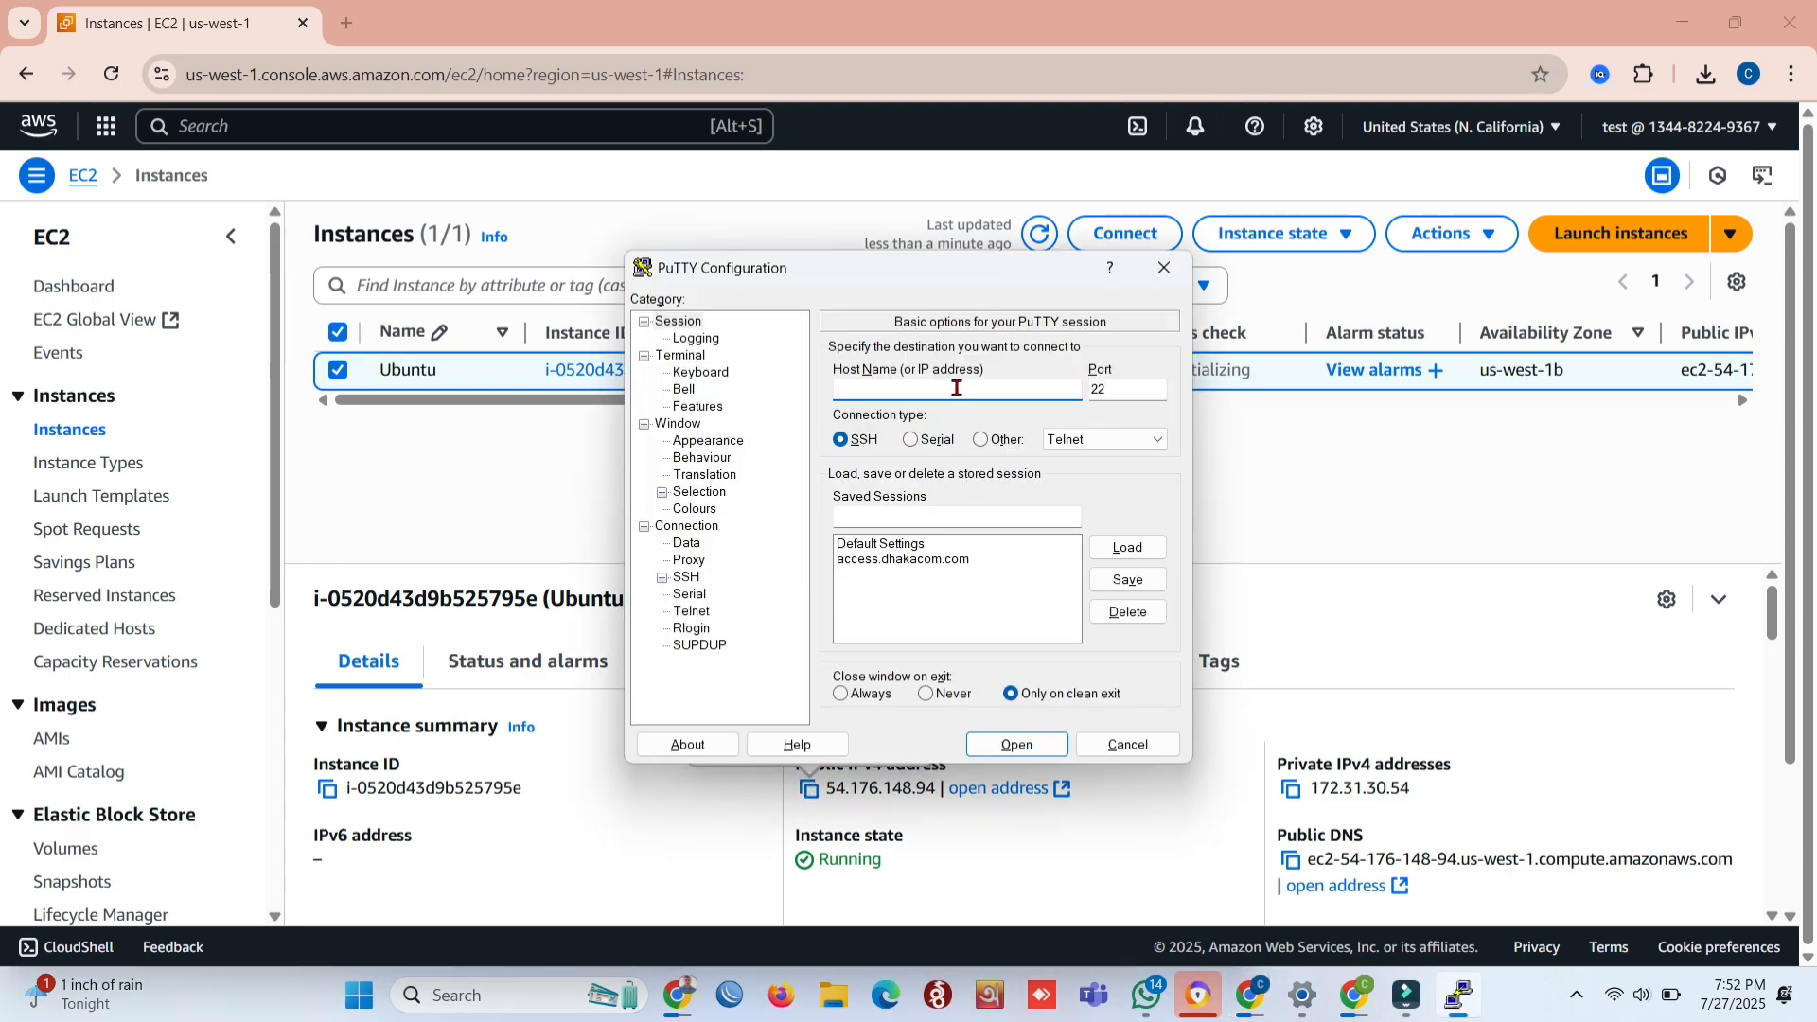
click(957, 388)
key(ctrl+v)
Set zabbix.ppk from the Downloads folder as the private key file in the SSH authentication credentials
double_click(686, 577)
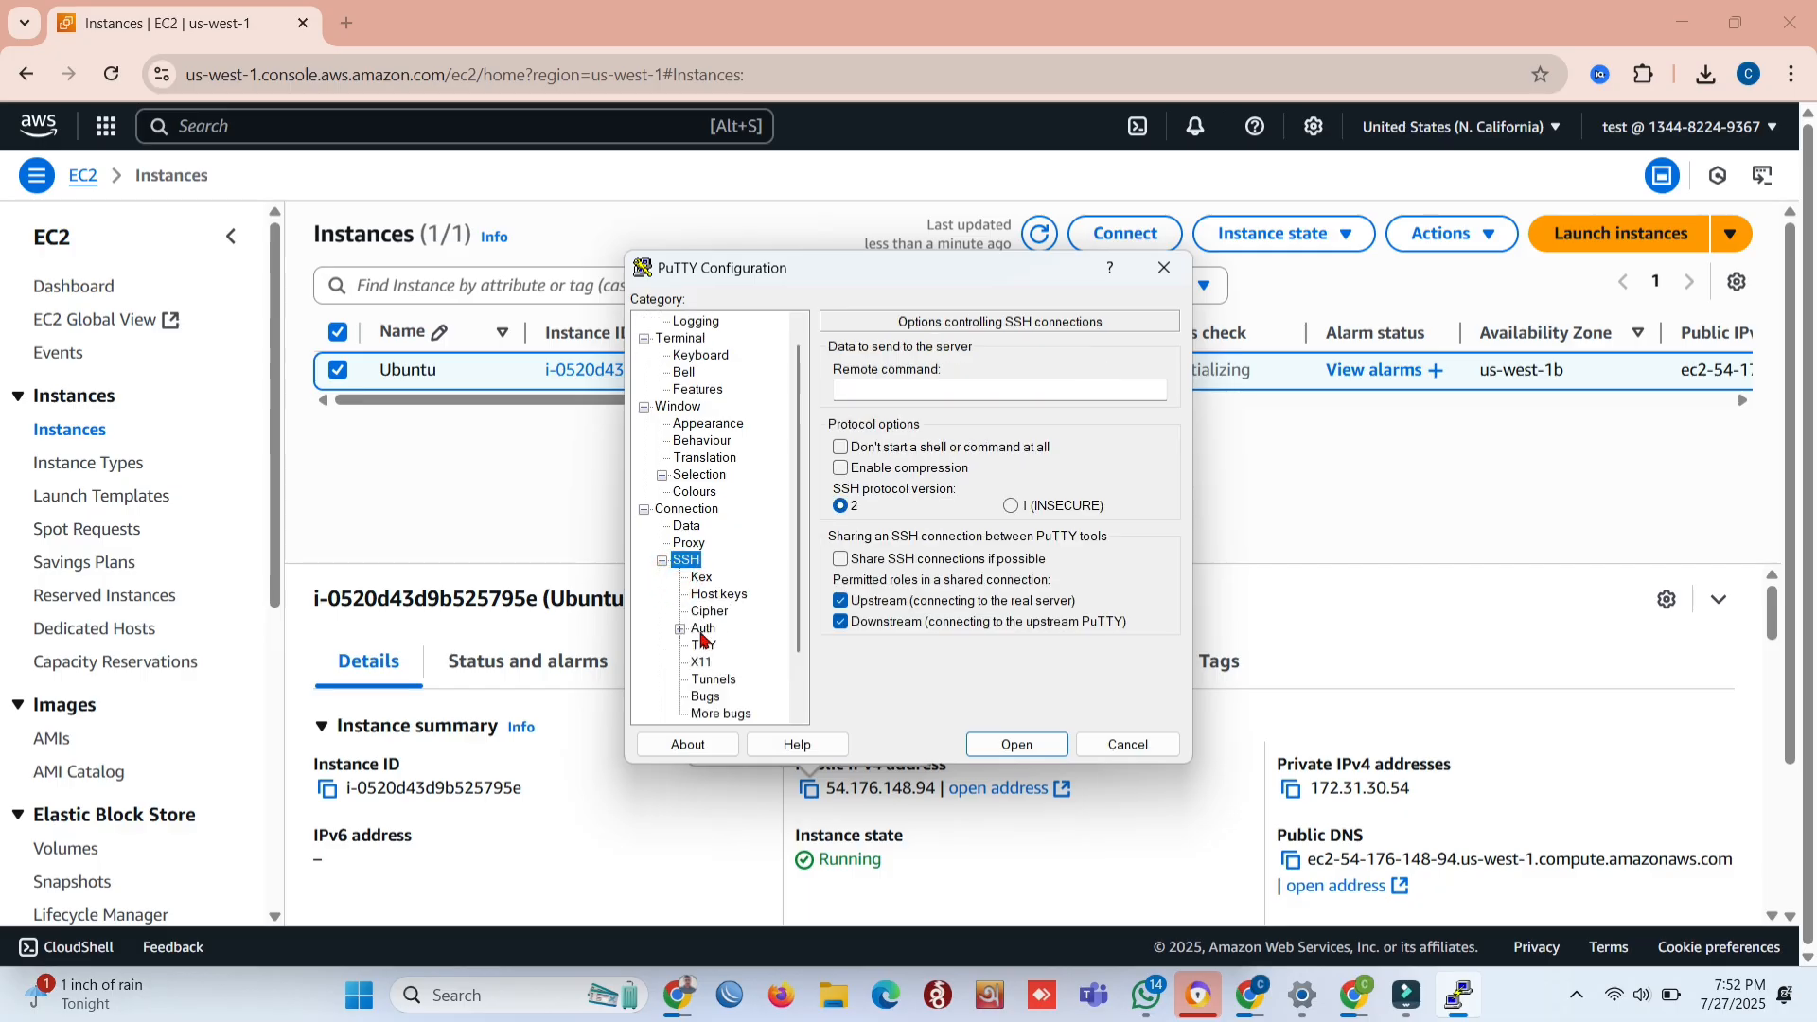
double_click(701, 628)
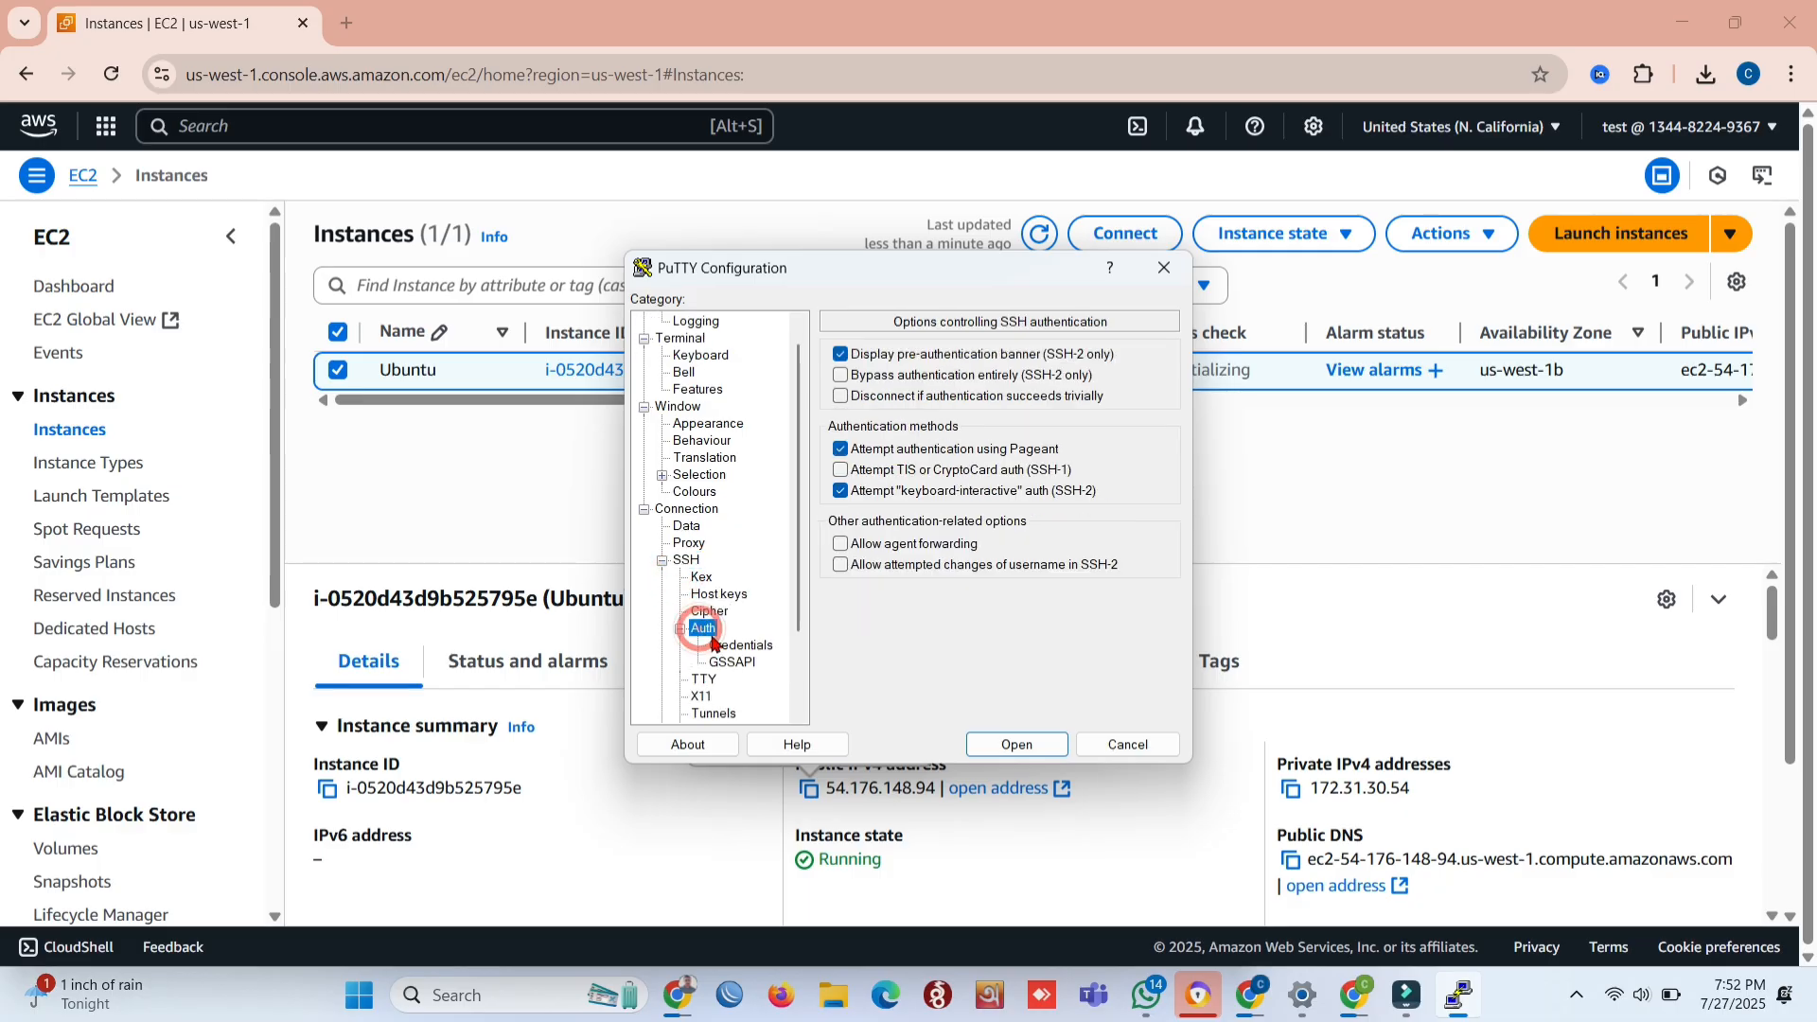
click(717, 645)
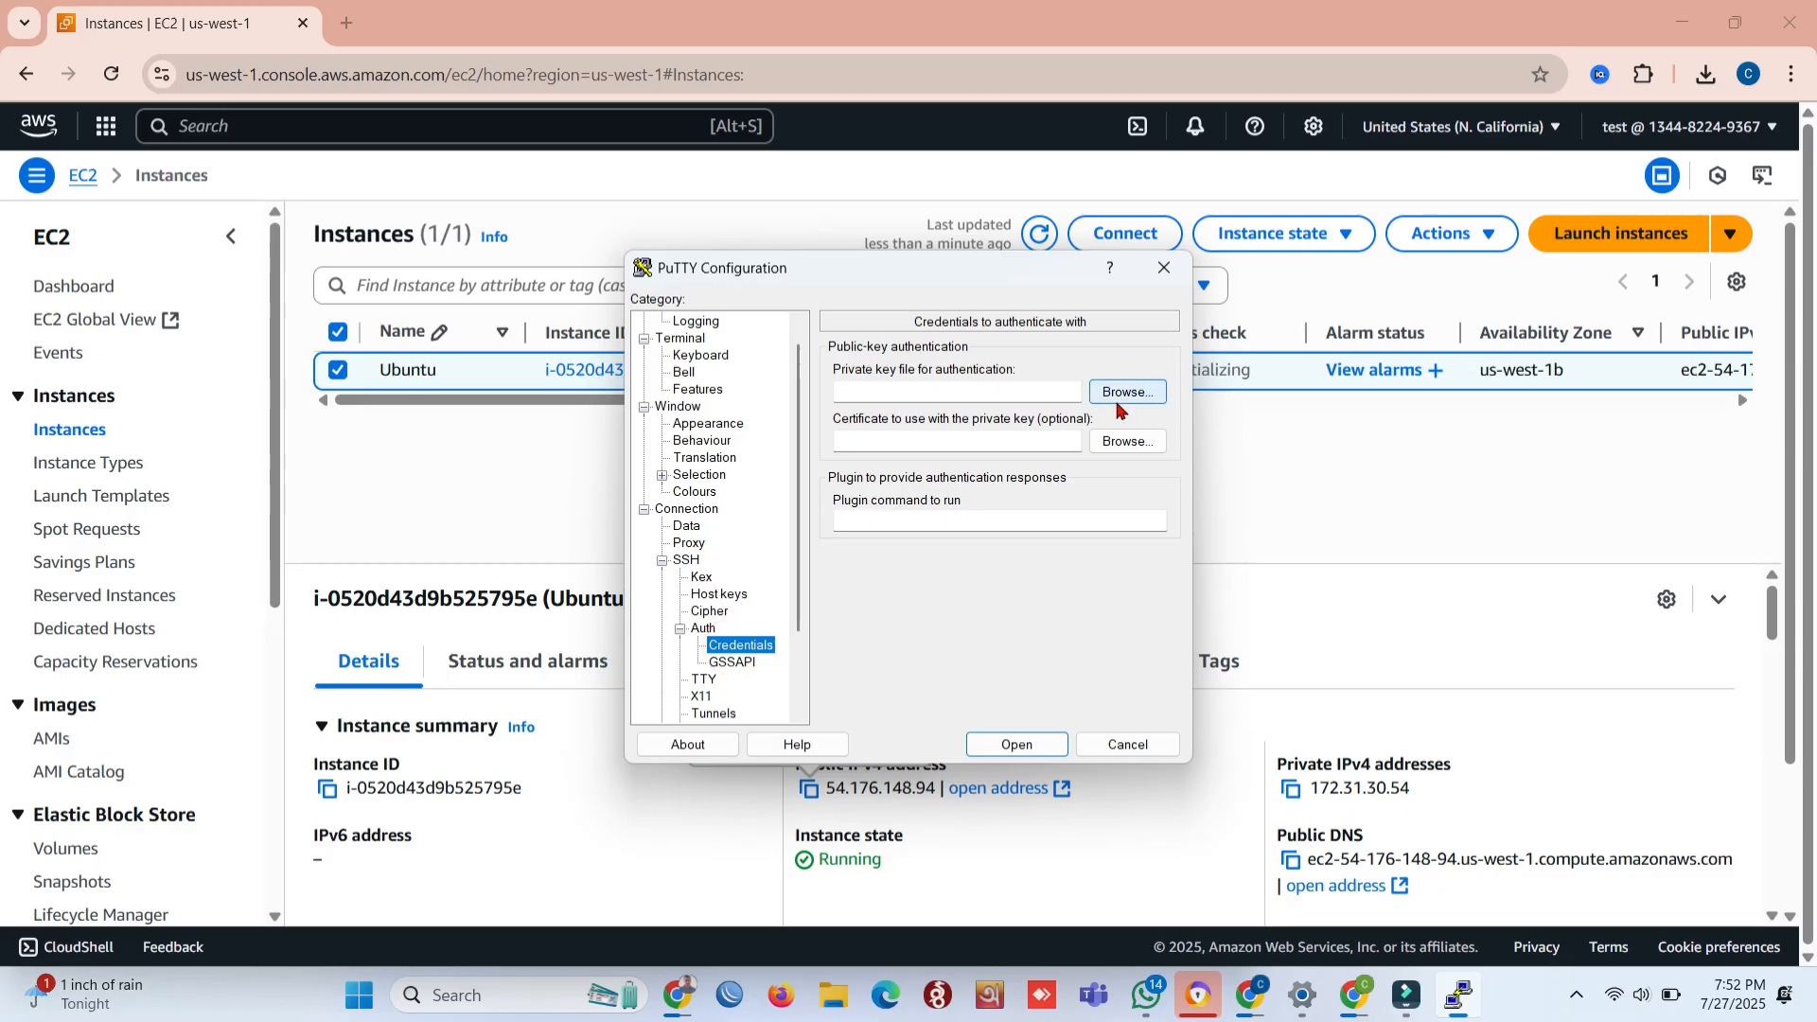
click(1120, 405)
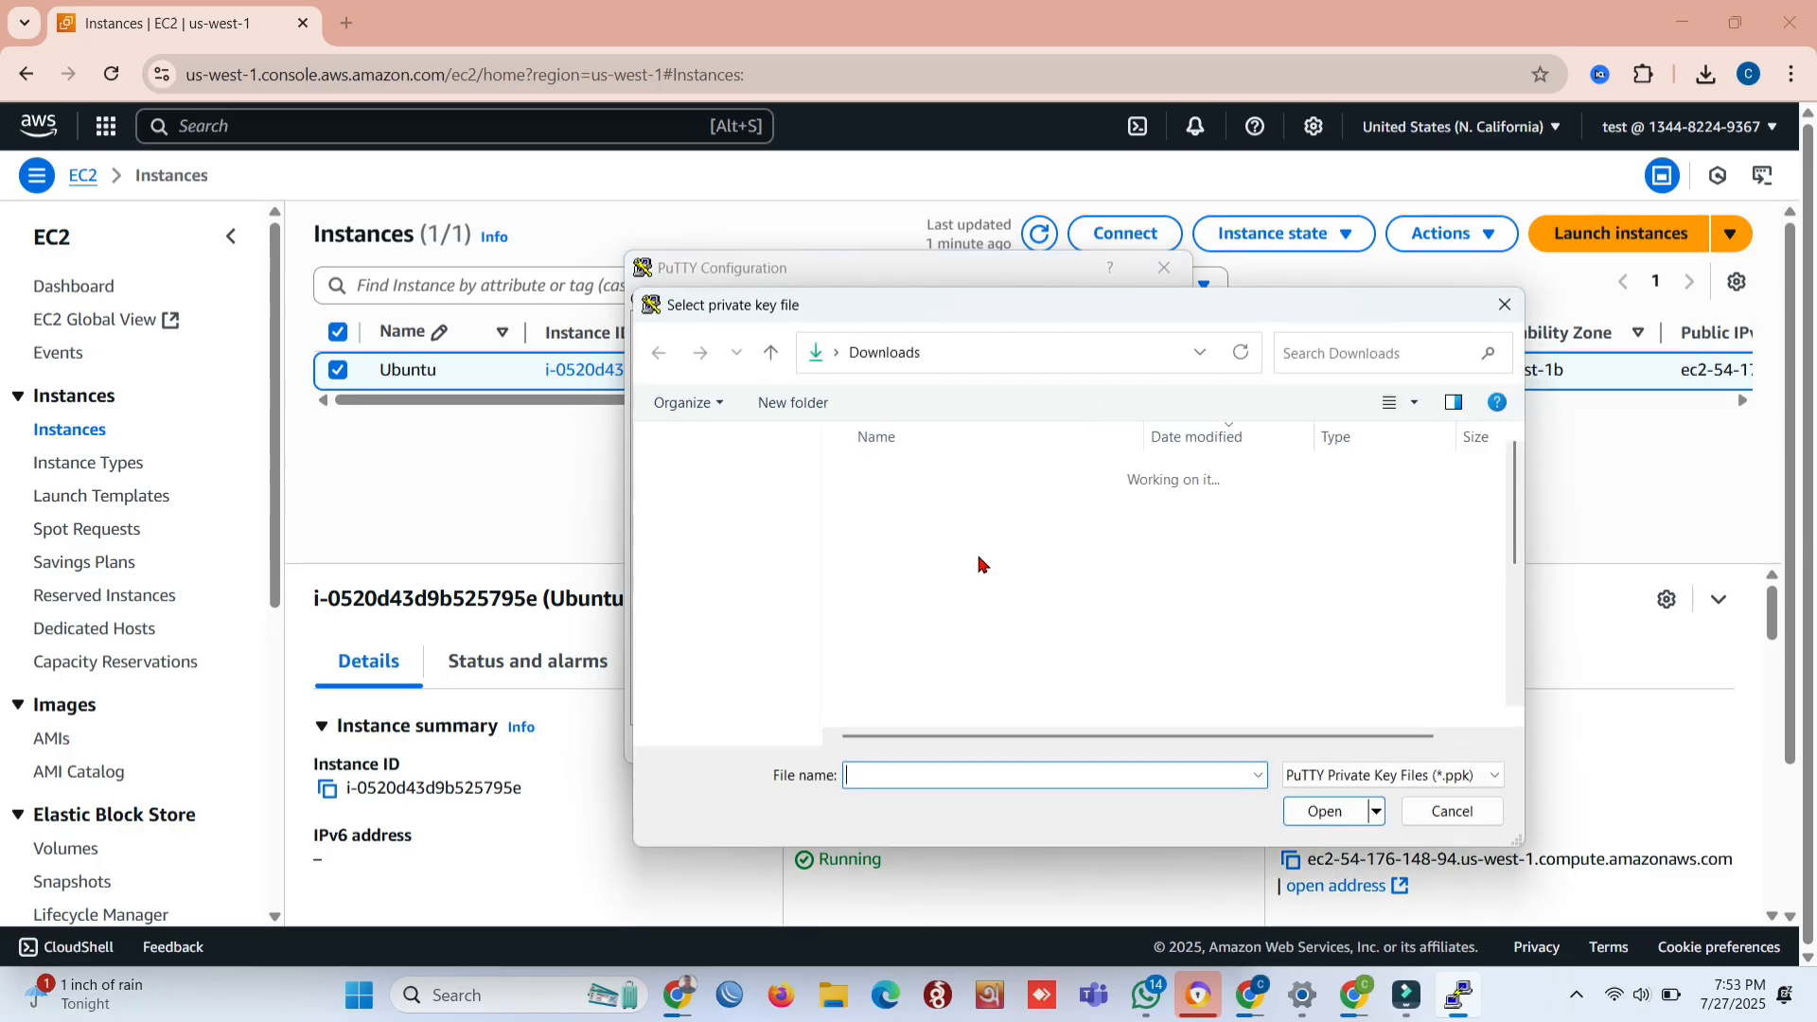
click(933, 505)
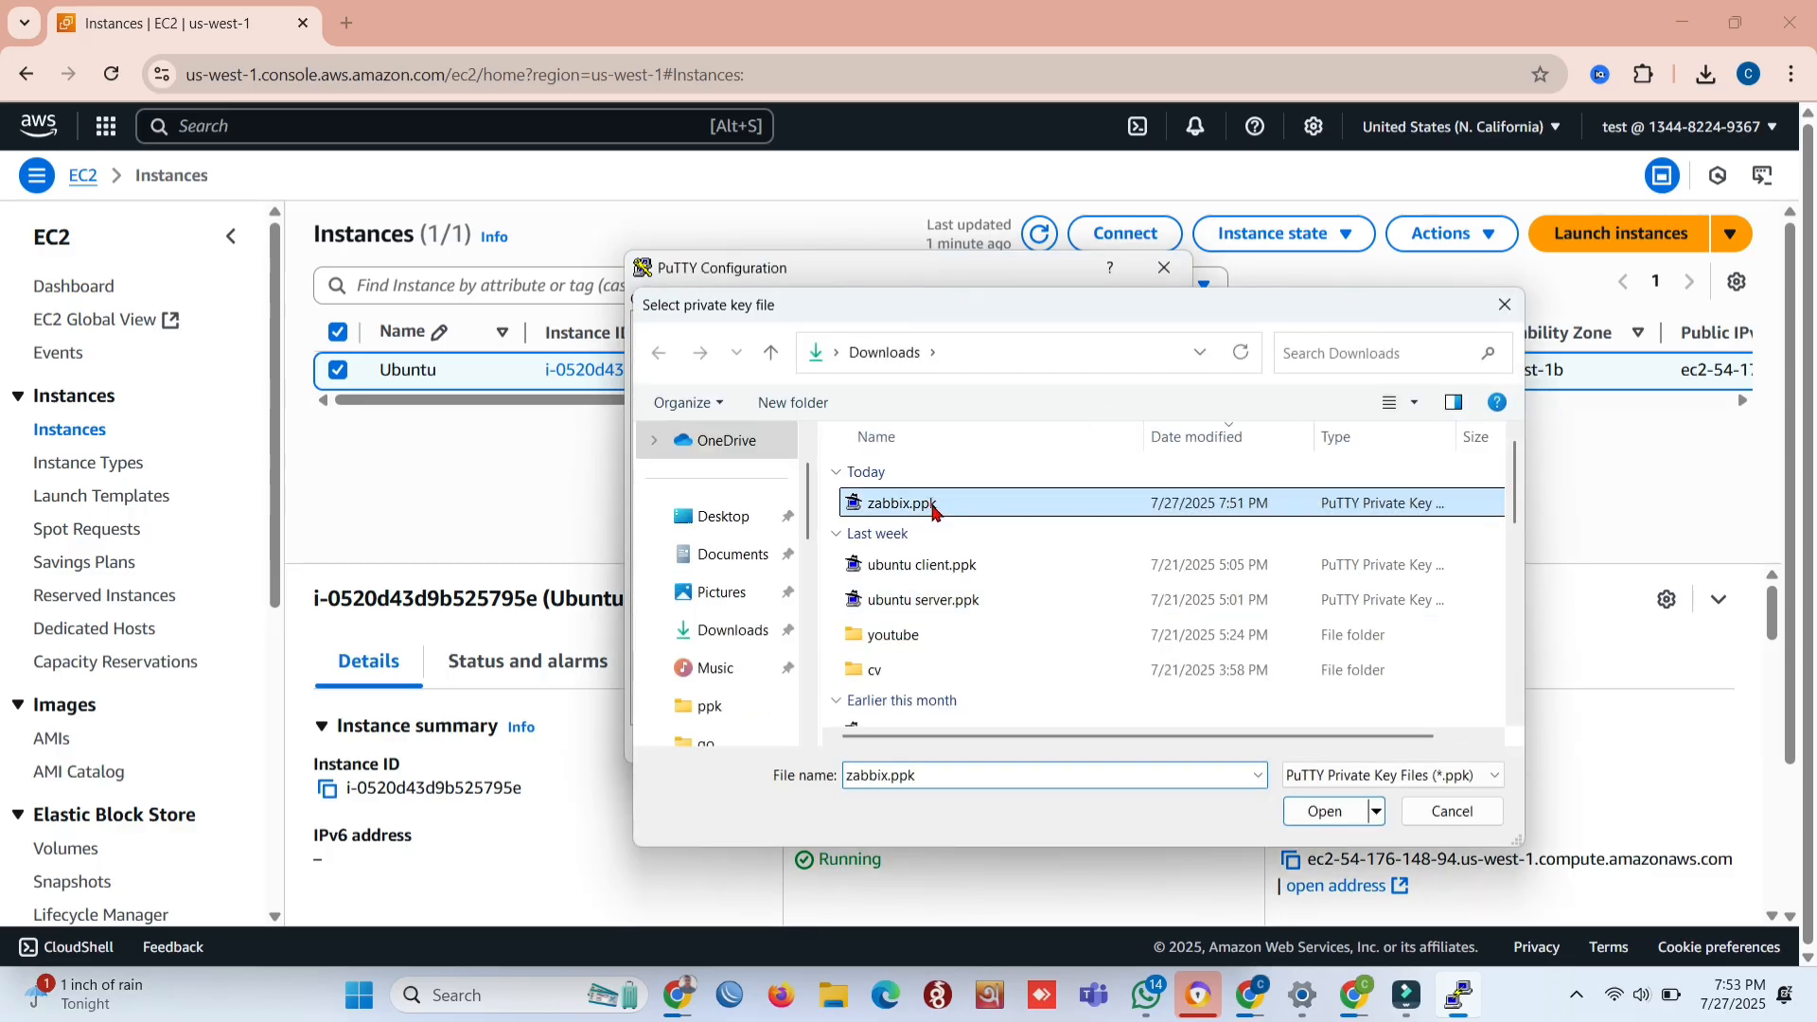
double_click(933, 506)
Open the SSH connection, accepting the server's host key, and log in as ubuntu in a maximized terminal window
click(1014, 744)
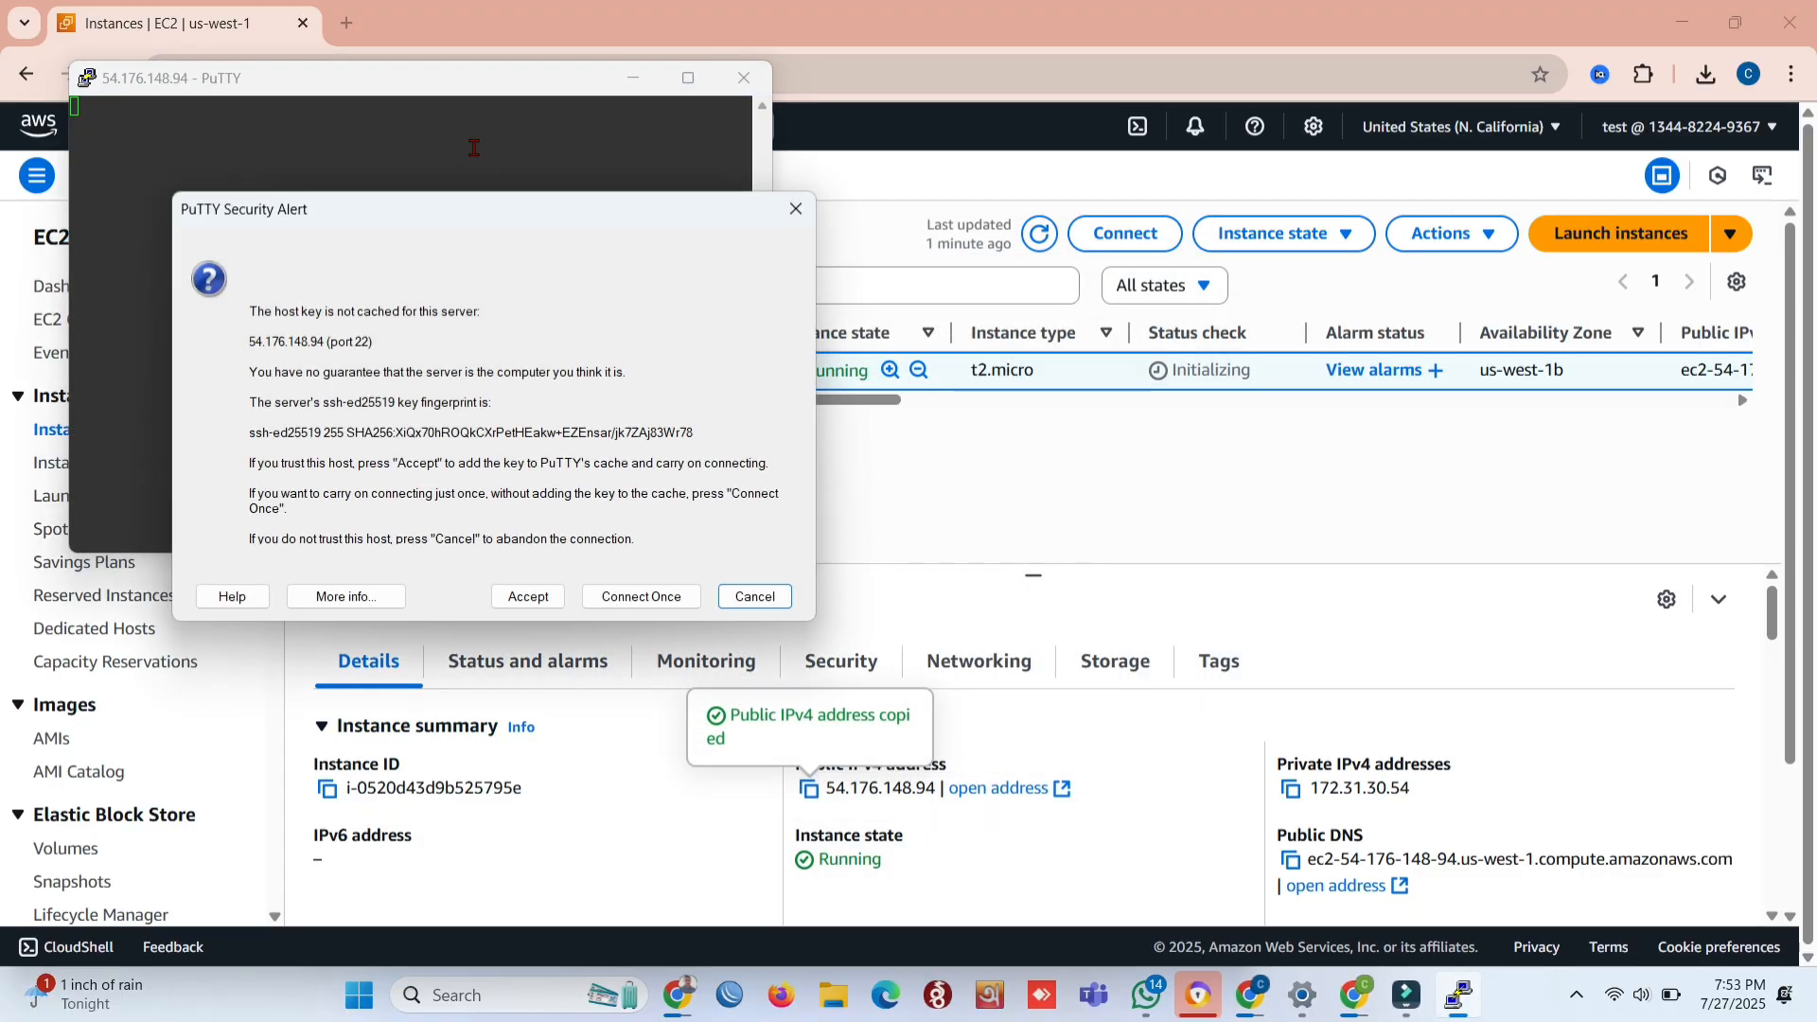
click(536, 598)
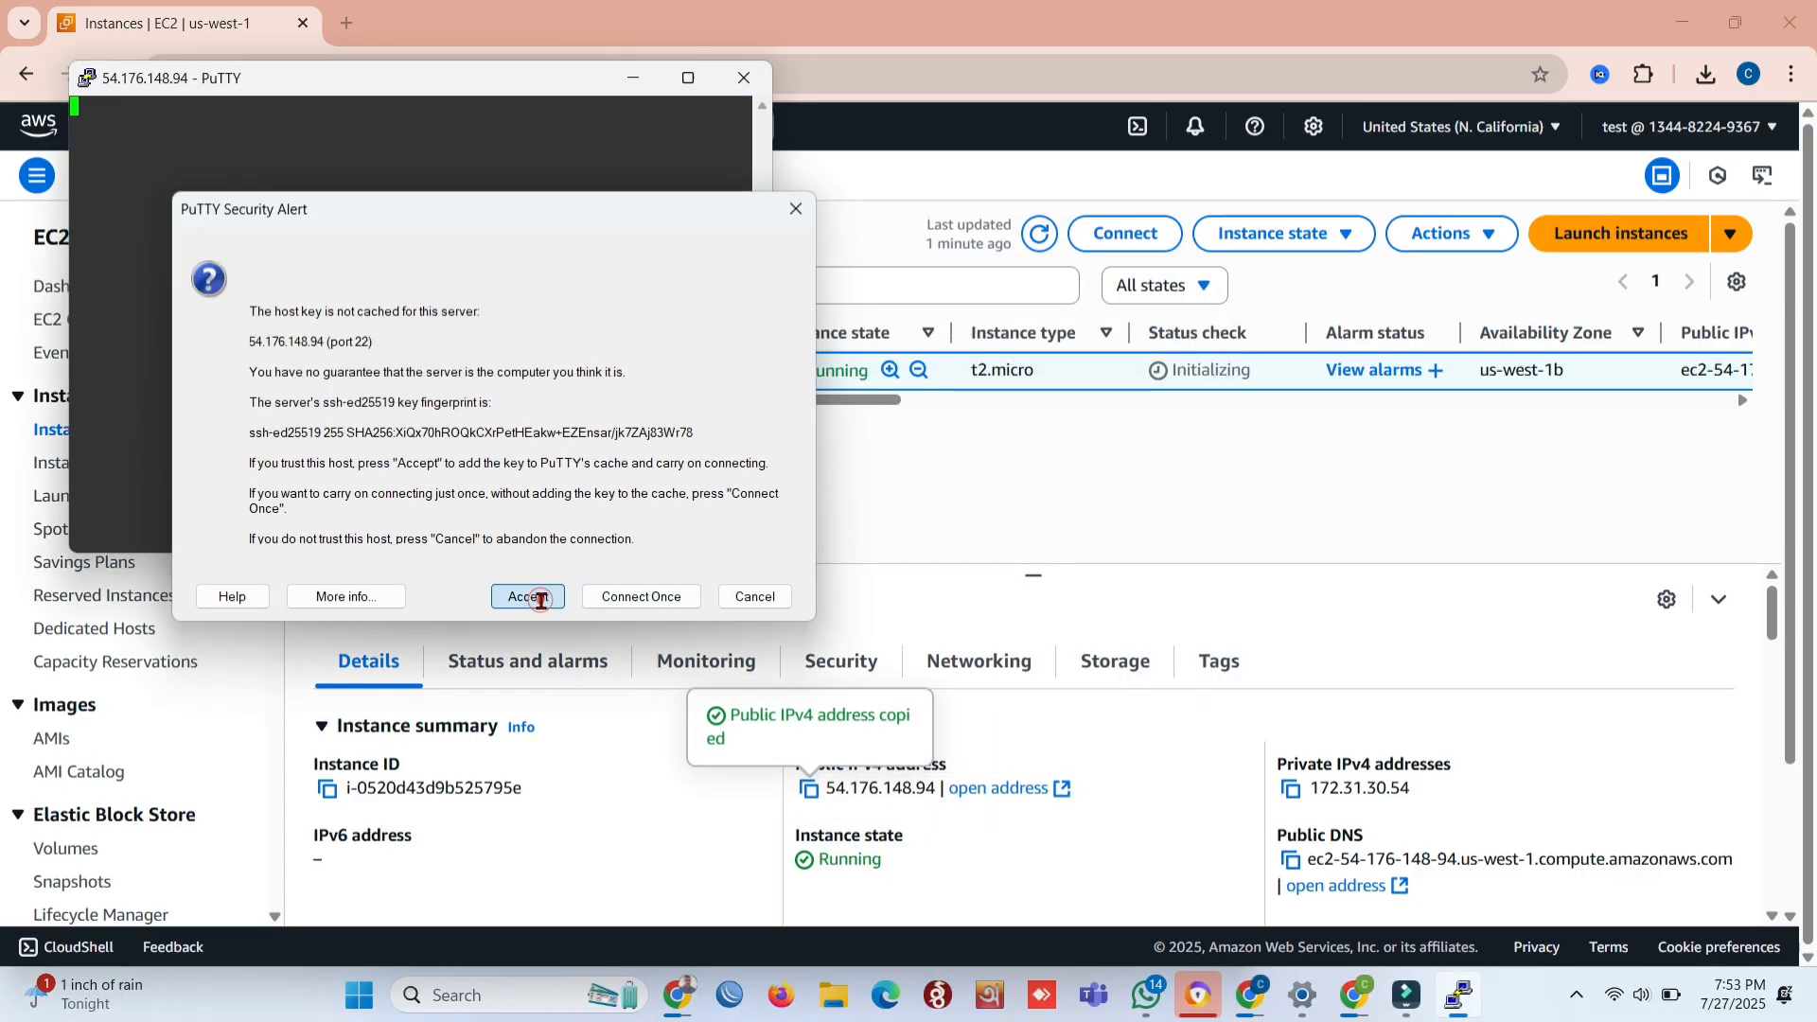
text(ubu)
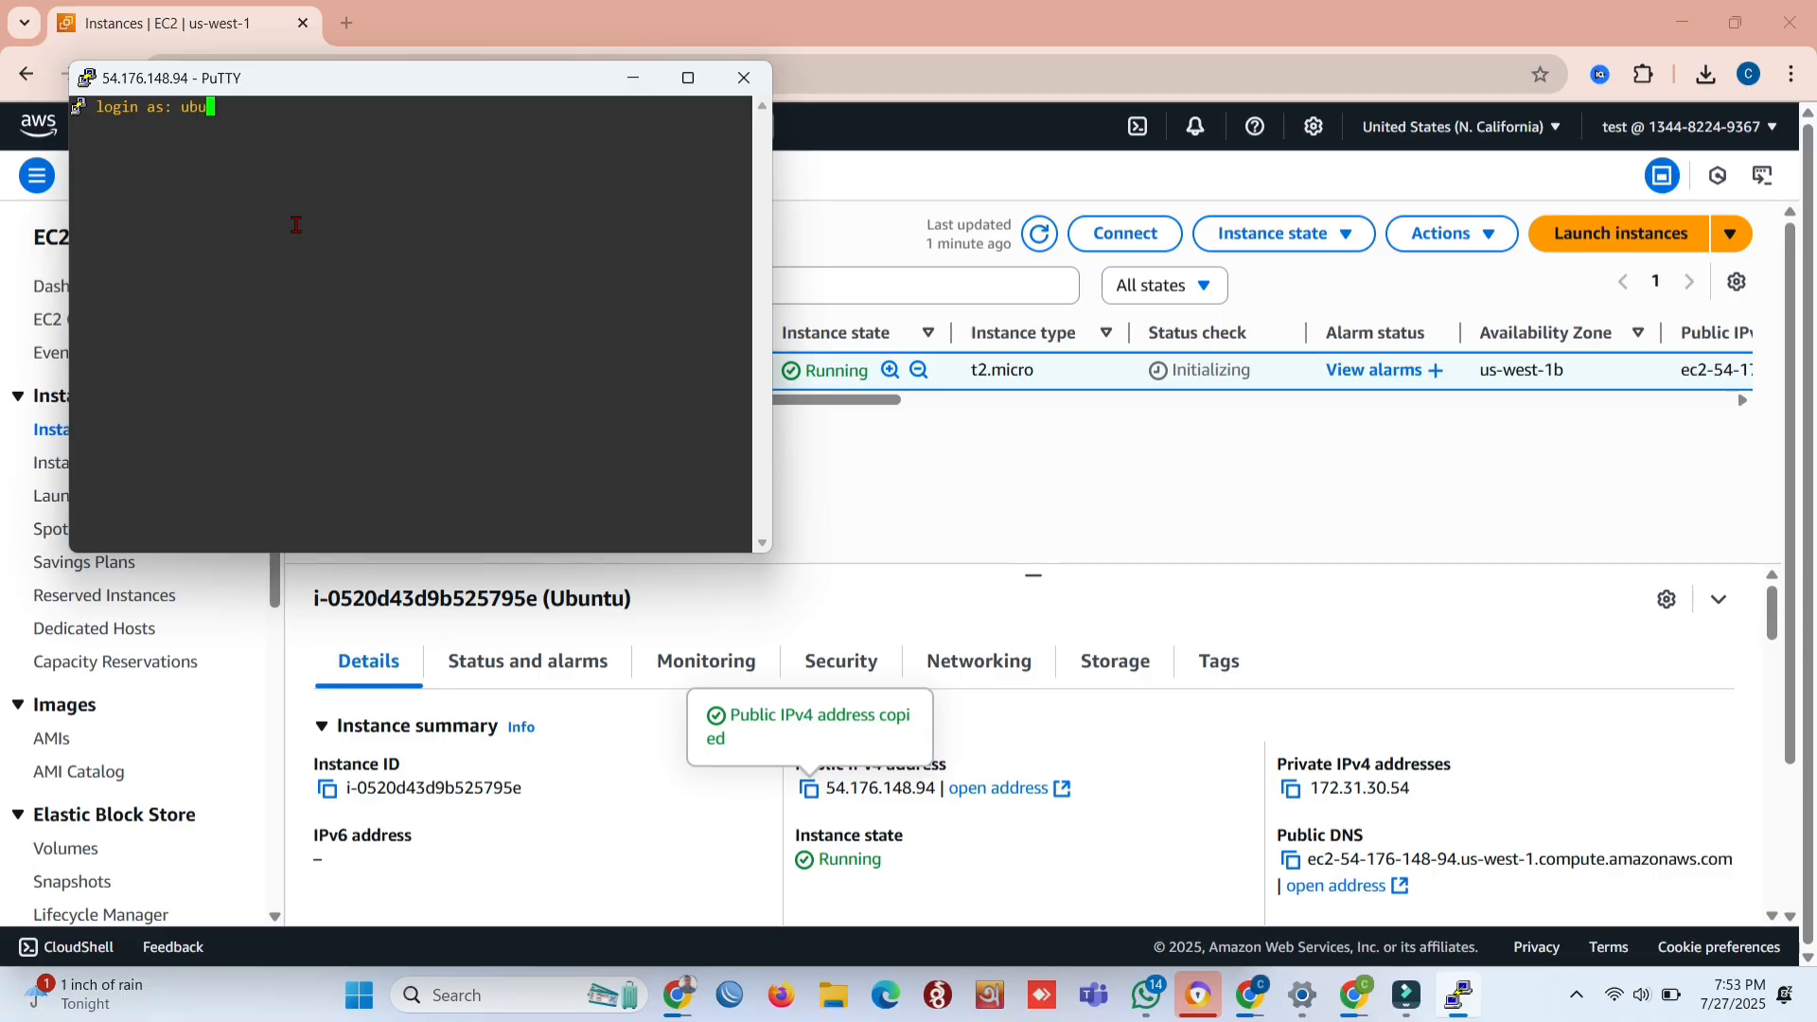
text(ntu)
key(Return)
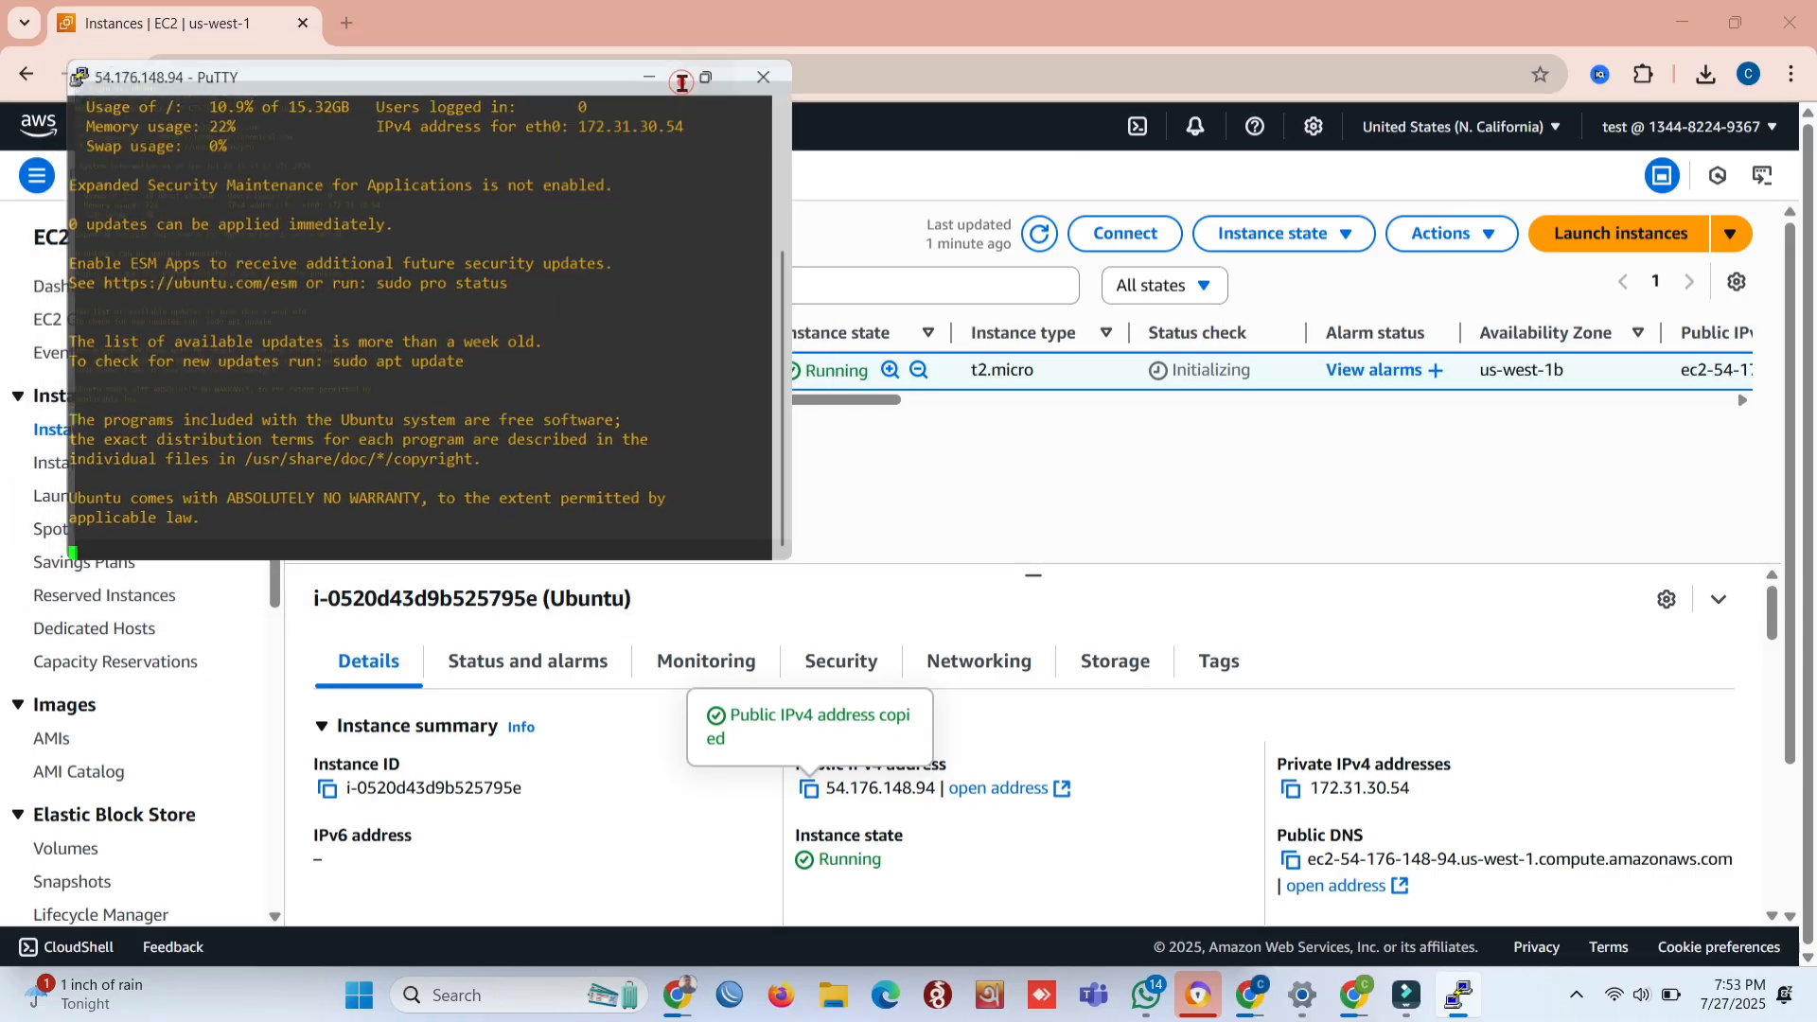
click(687, 79)
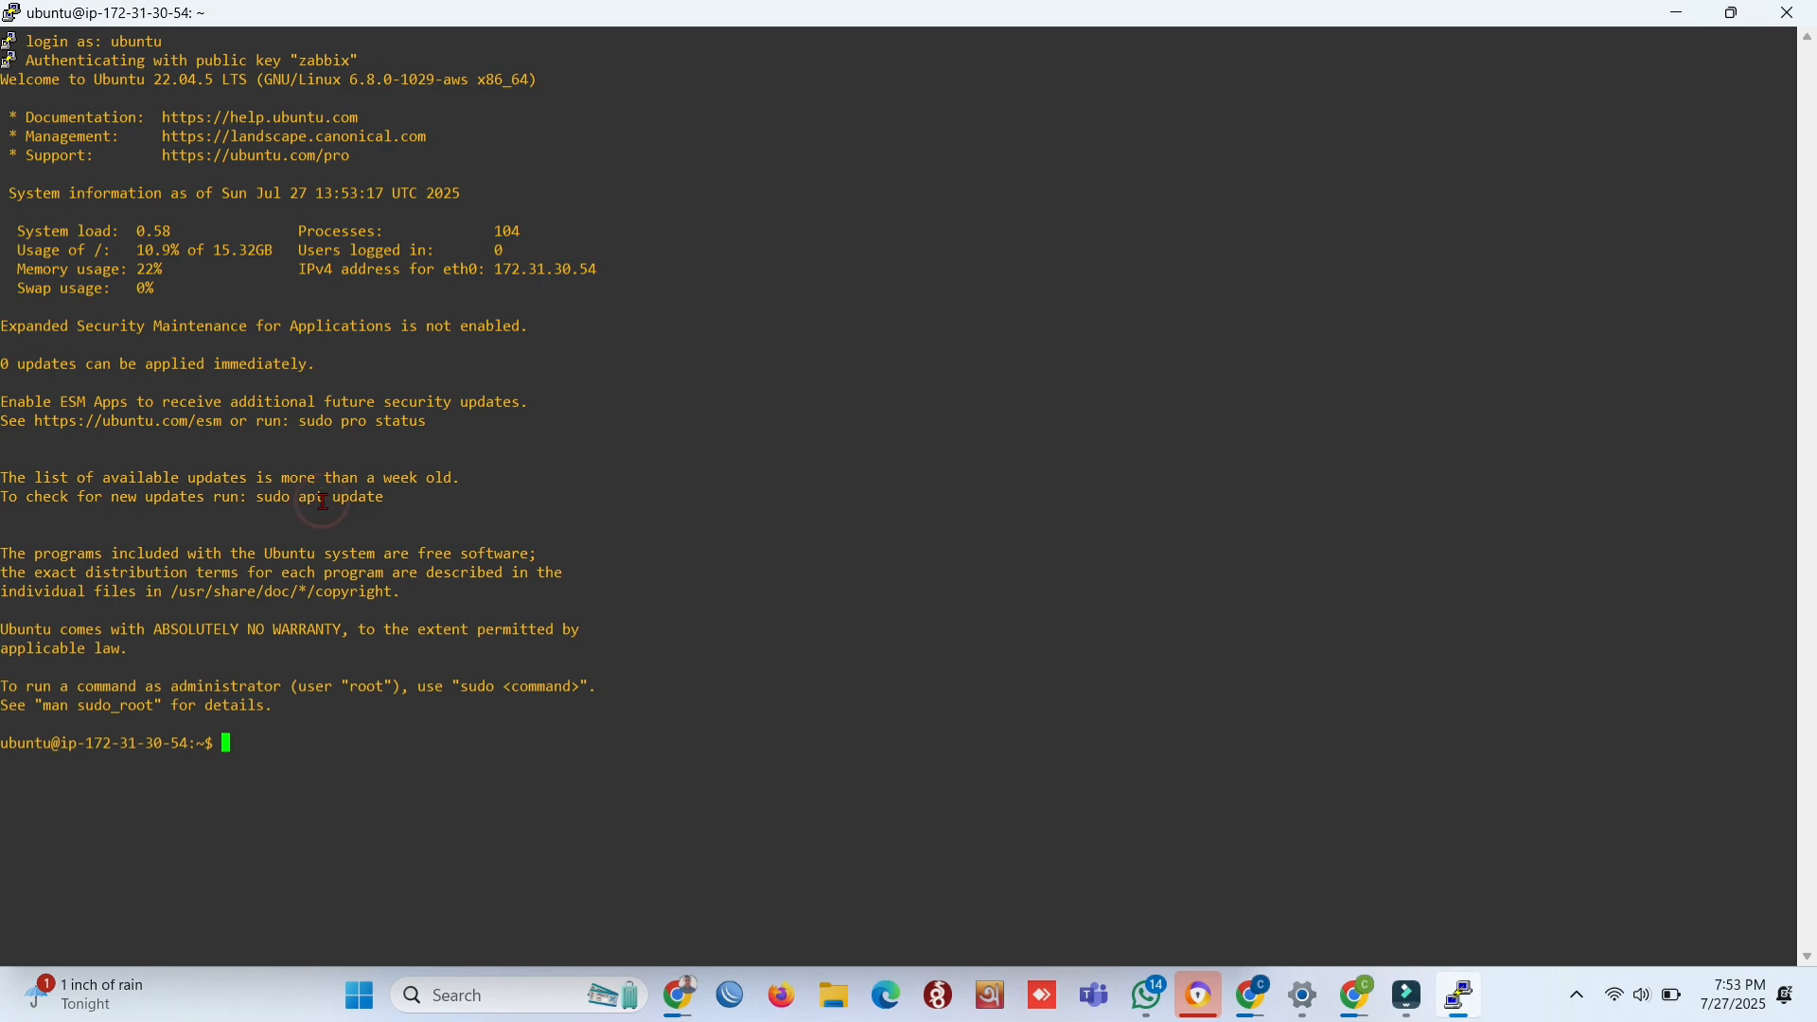
Check the server's Ubuntu version with lsb_release -a and highlight the description value in the output
text(_release -a)
key(Return)
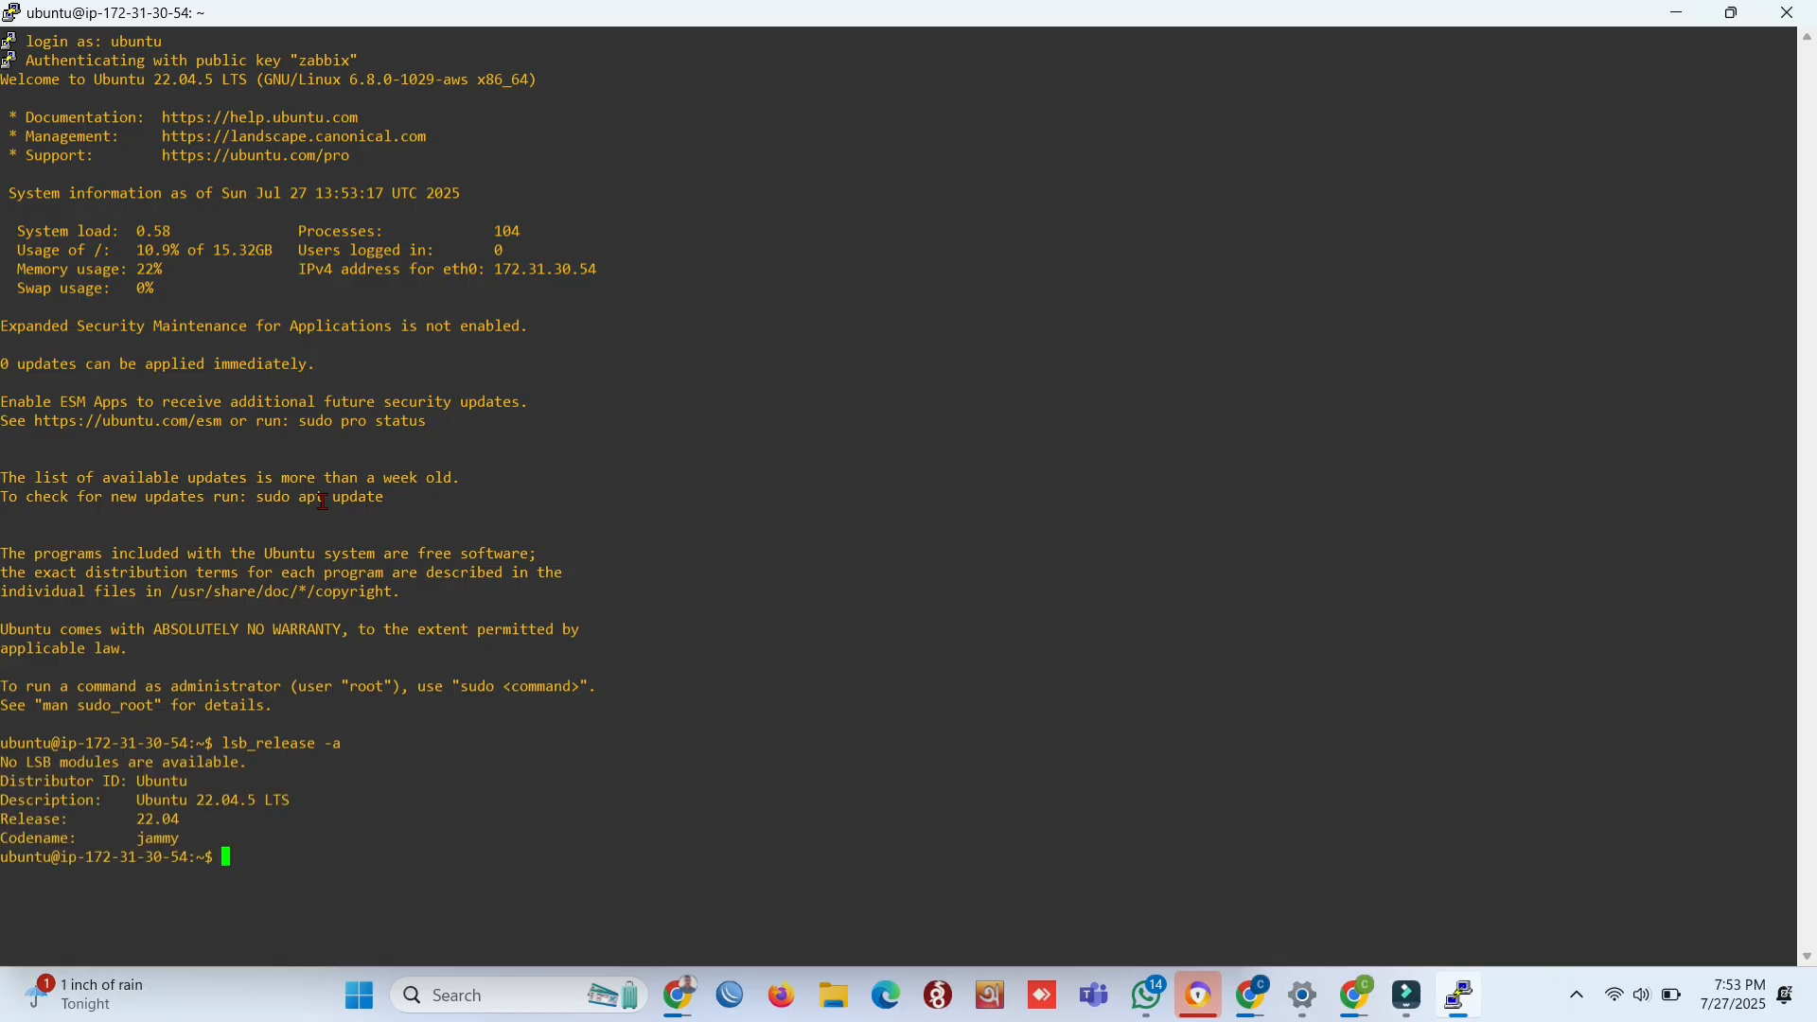
double_click(142, 801)
drag(210, 804, 298, 801)
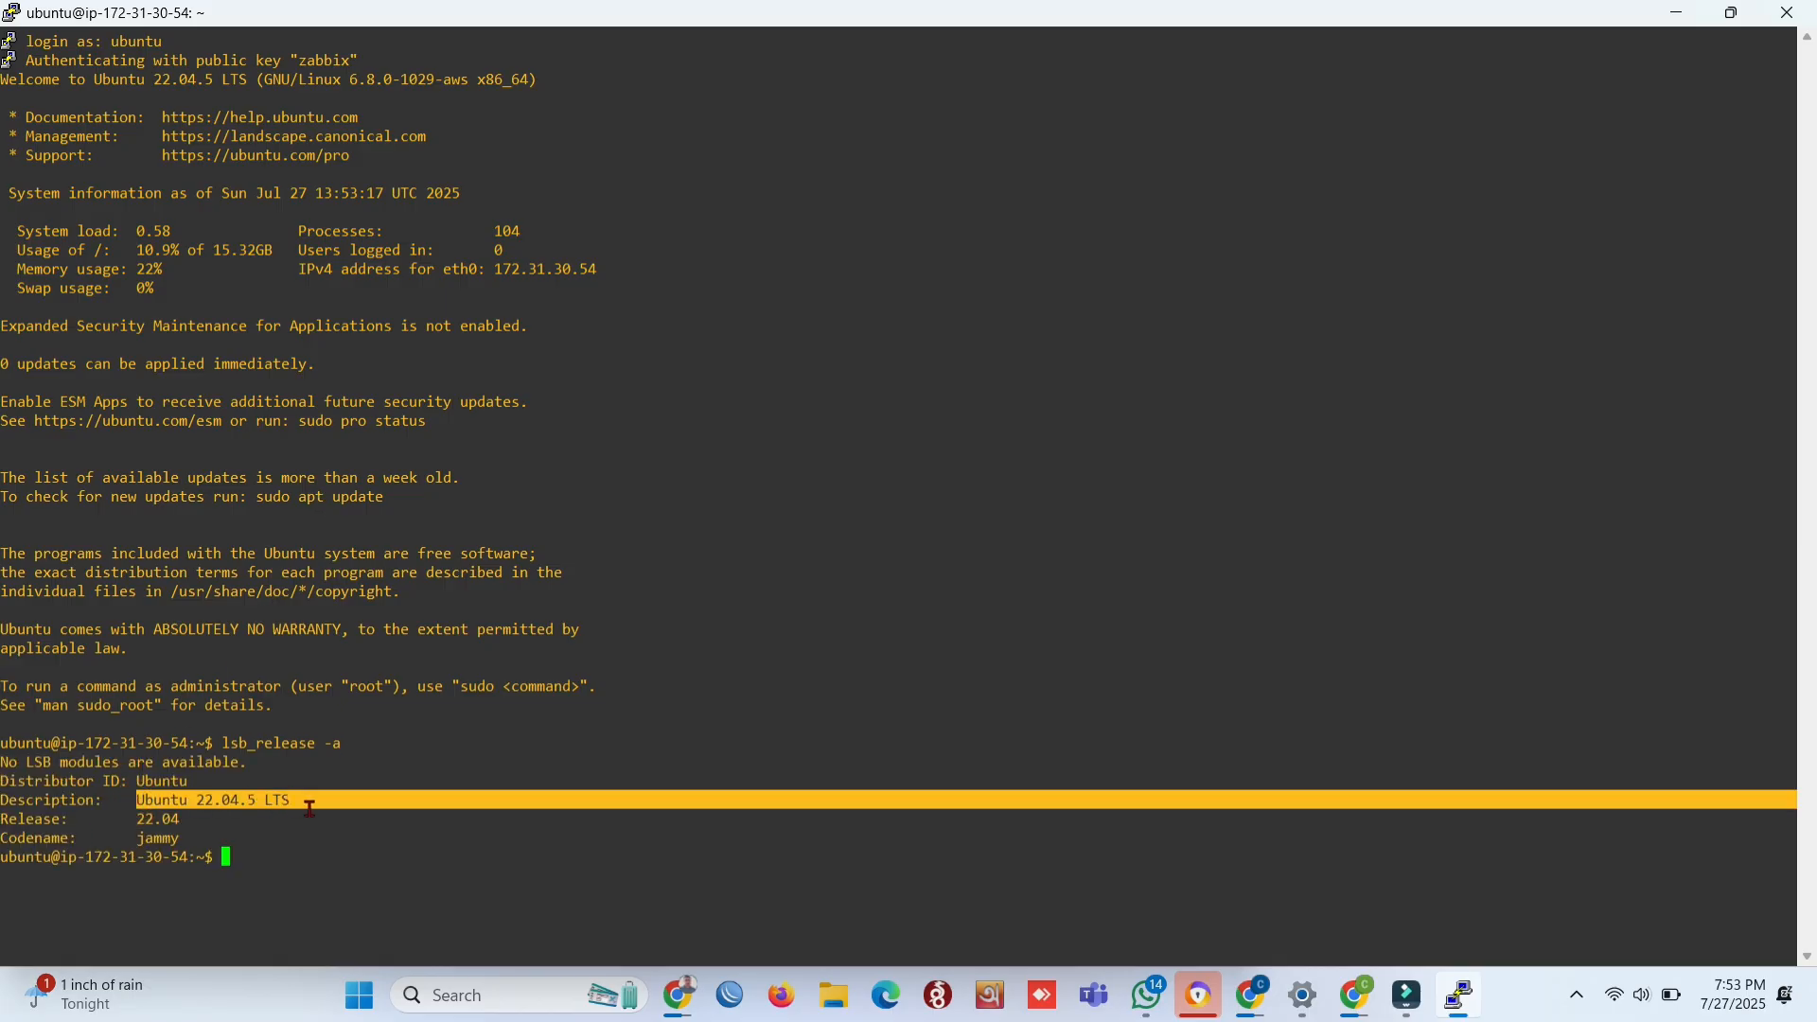
click(308, 805)
Check the server's disk usage with df -h and highlight the root filesystem line in the output
text(df -h)
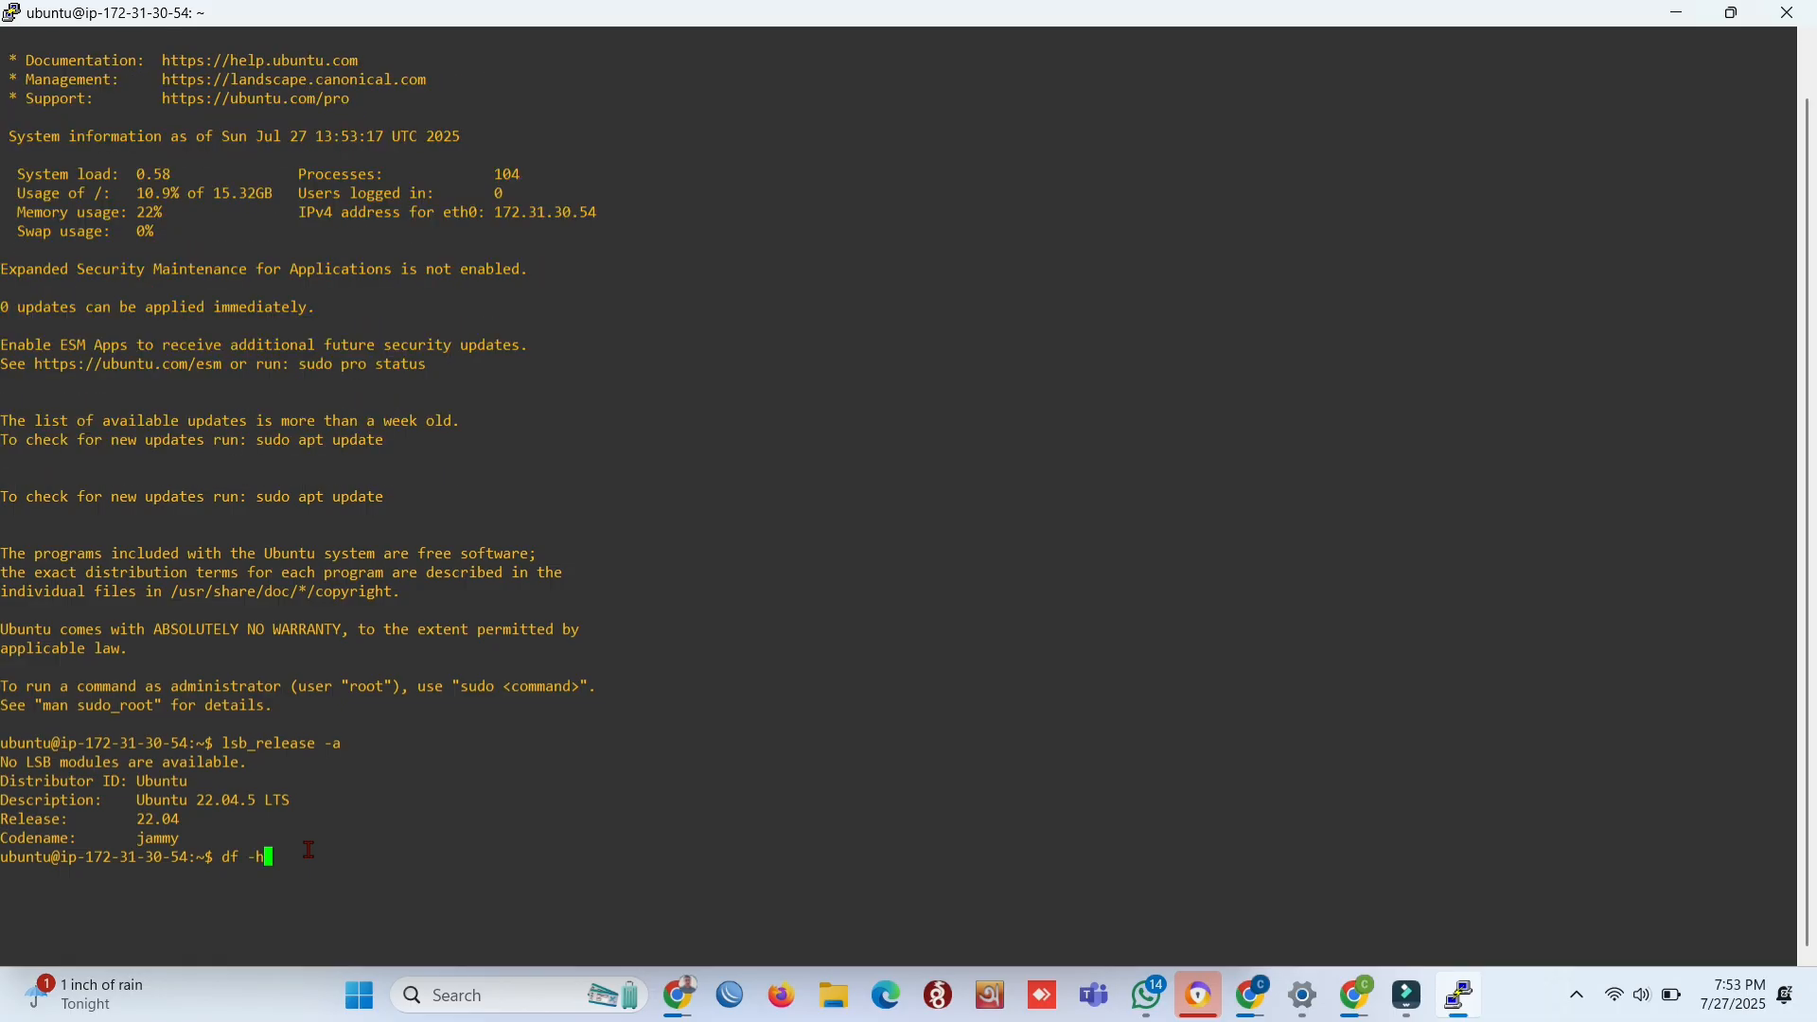
key(Return)
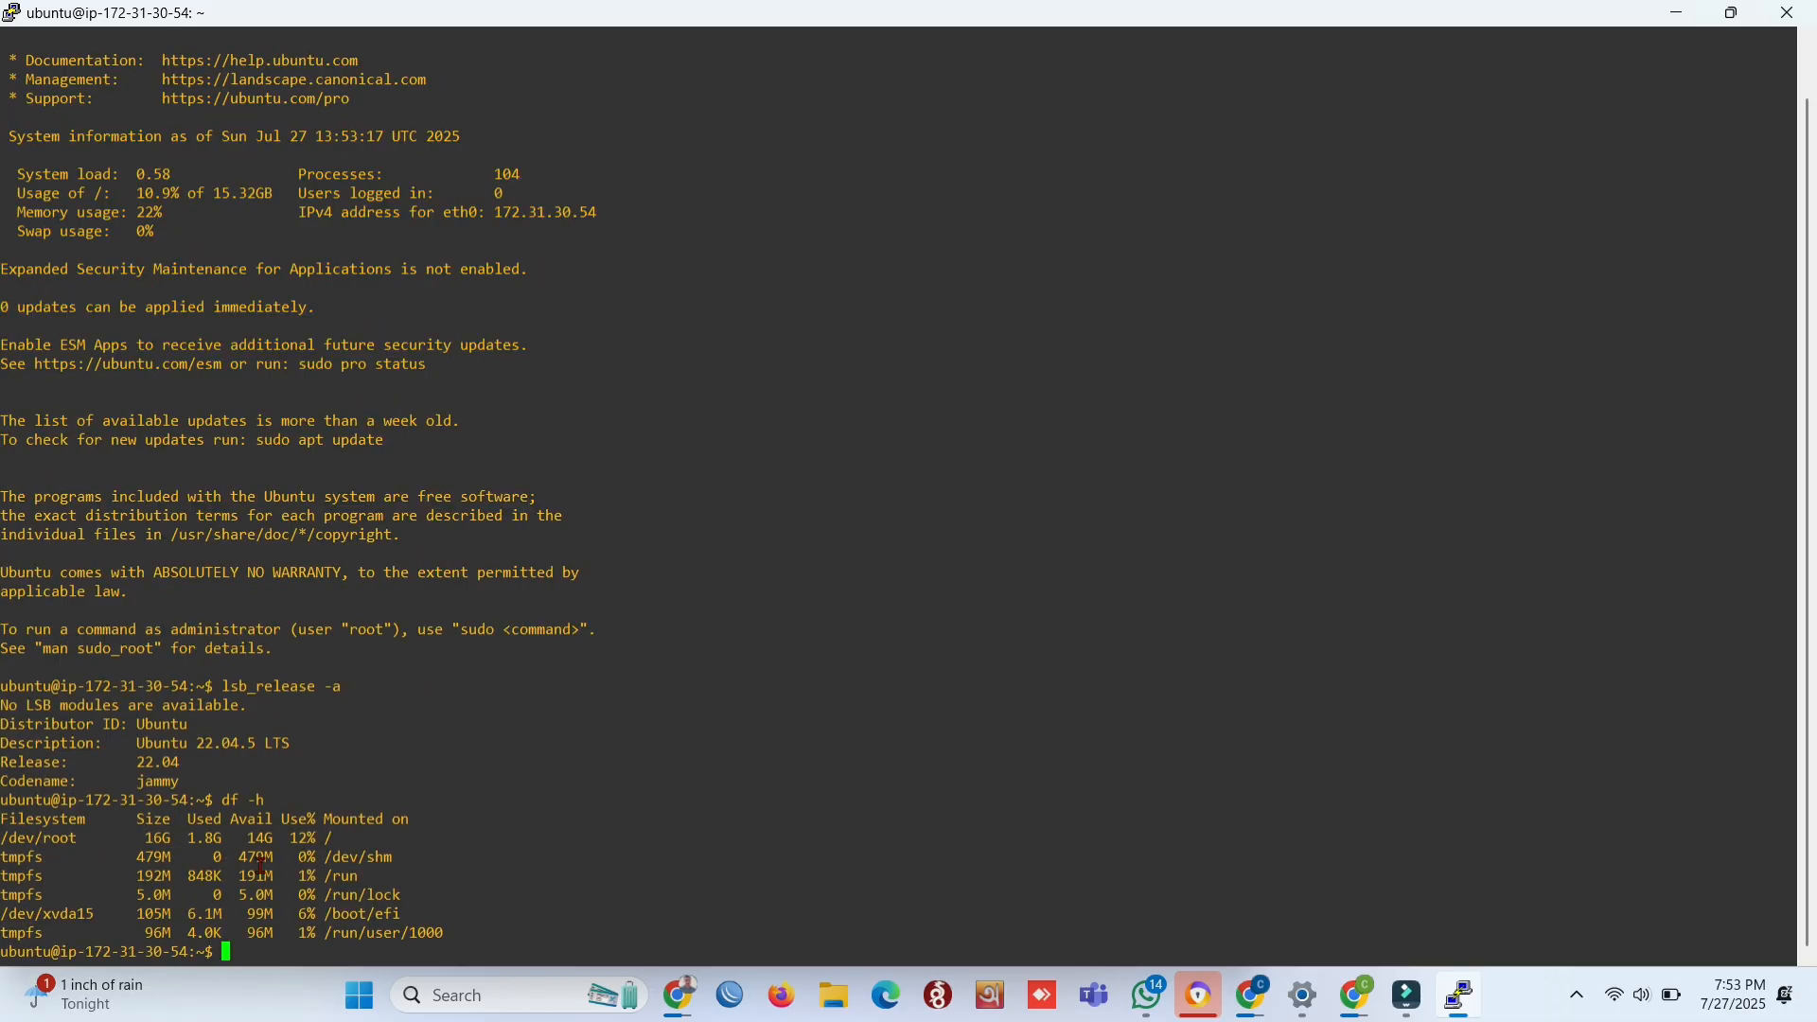
click(97, 902)
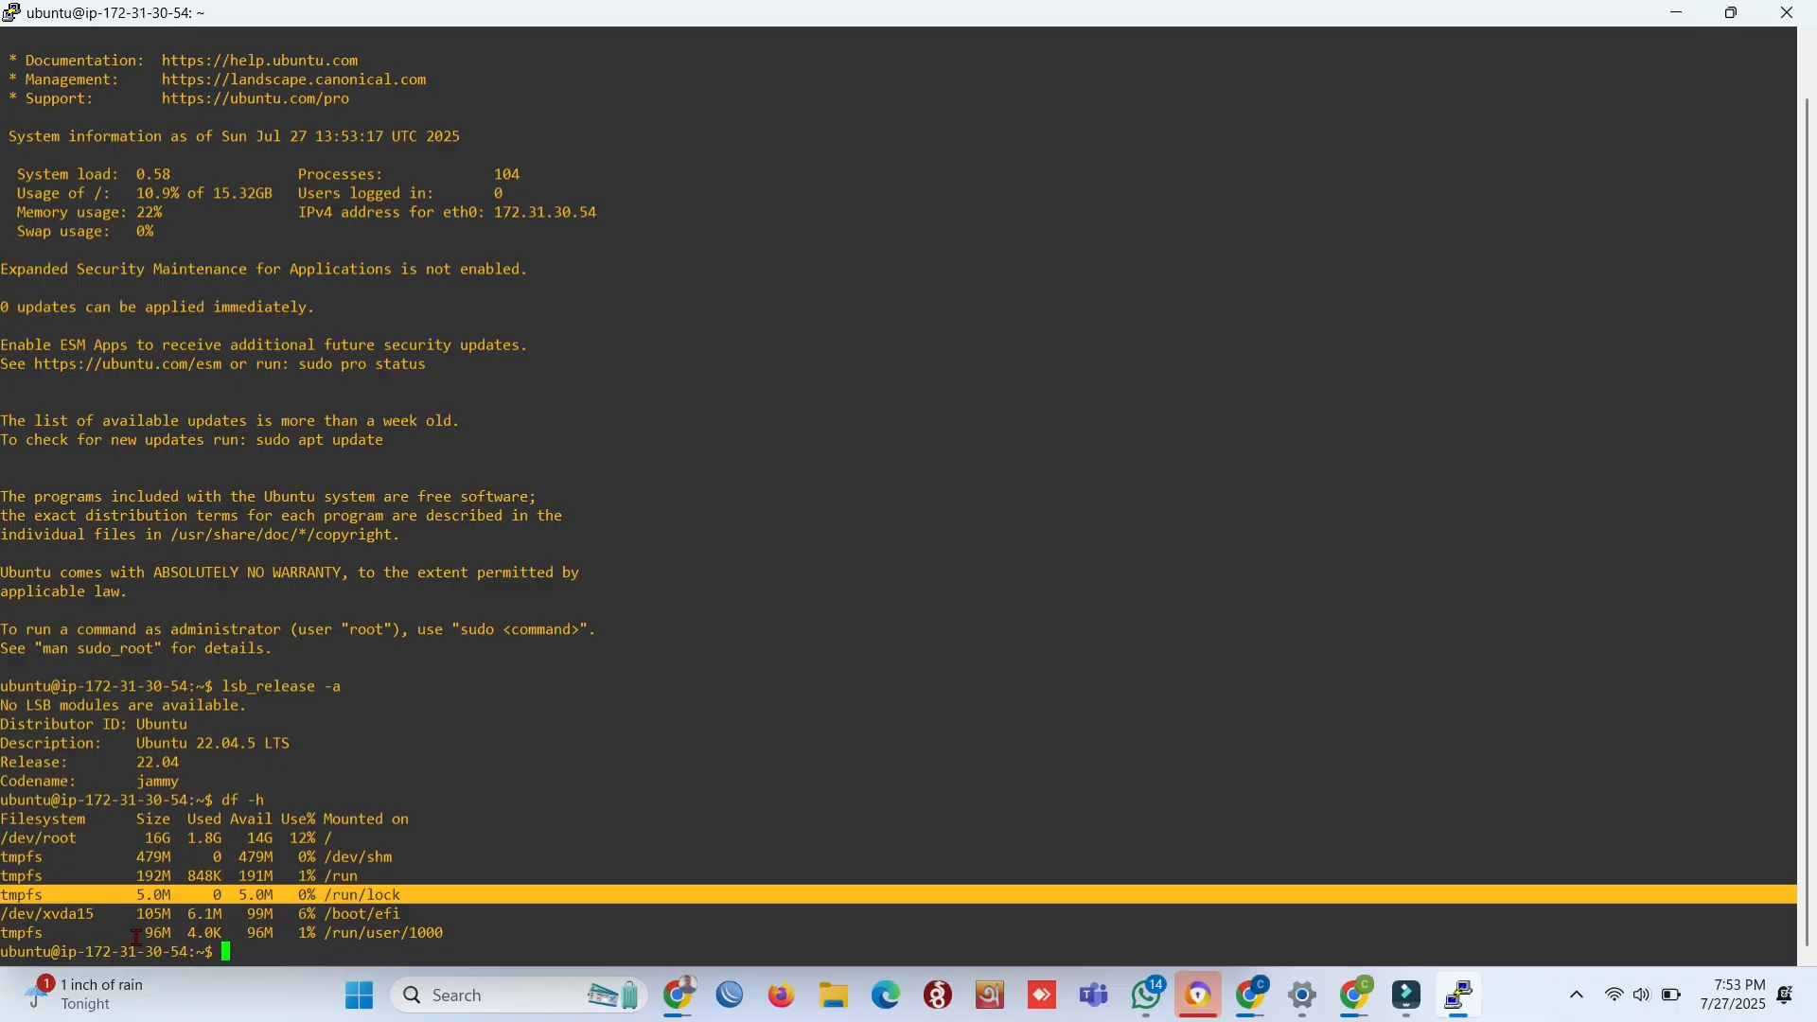
drag(95, 914, 135, 919)
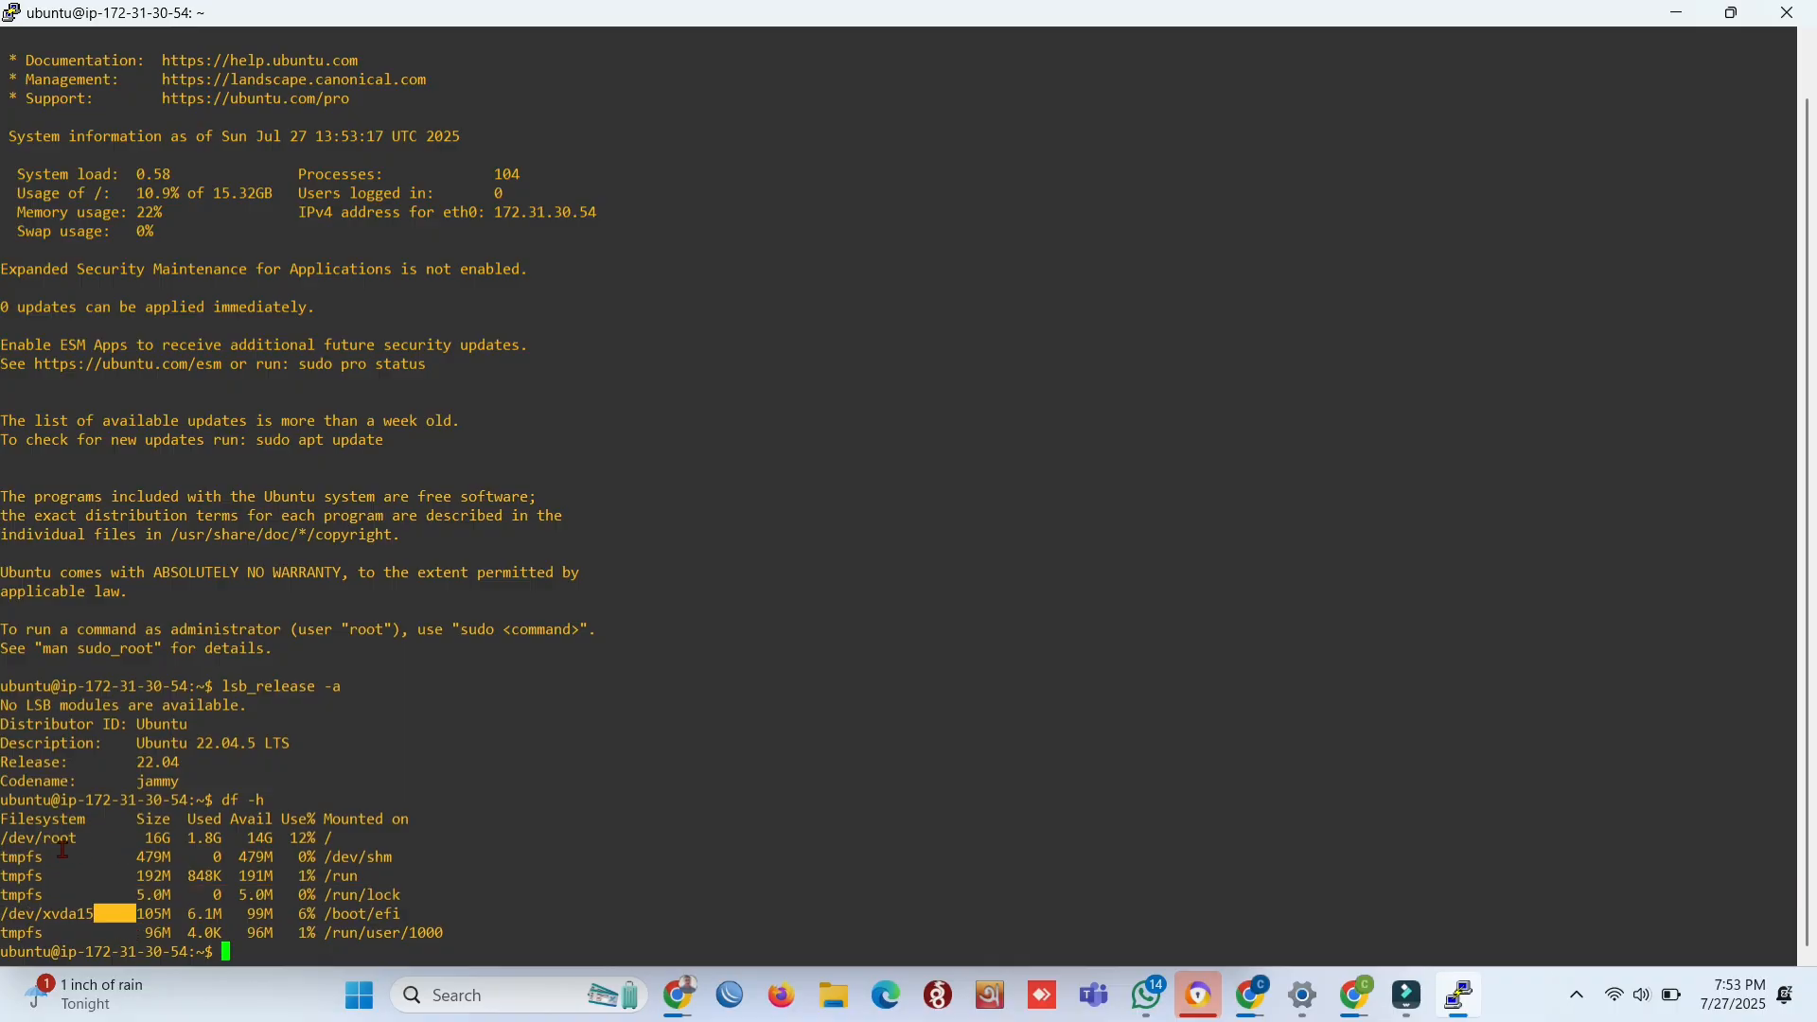
click(7, 841)
drag(7, 840, 401, 840)
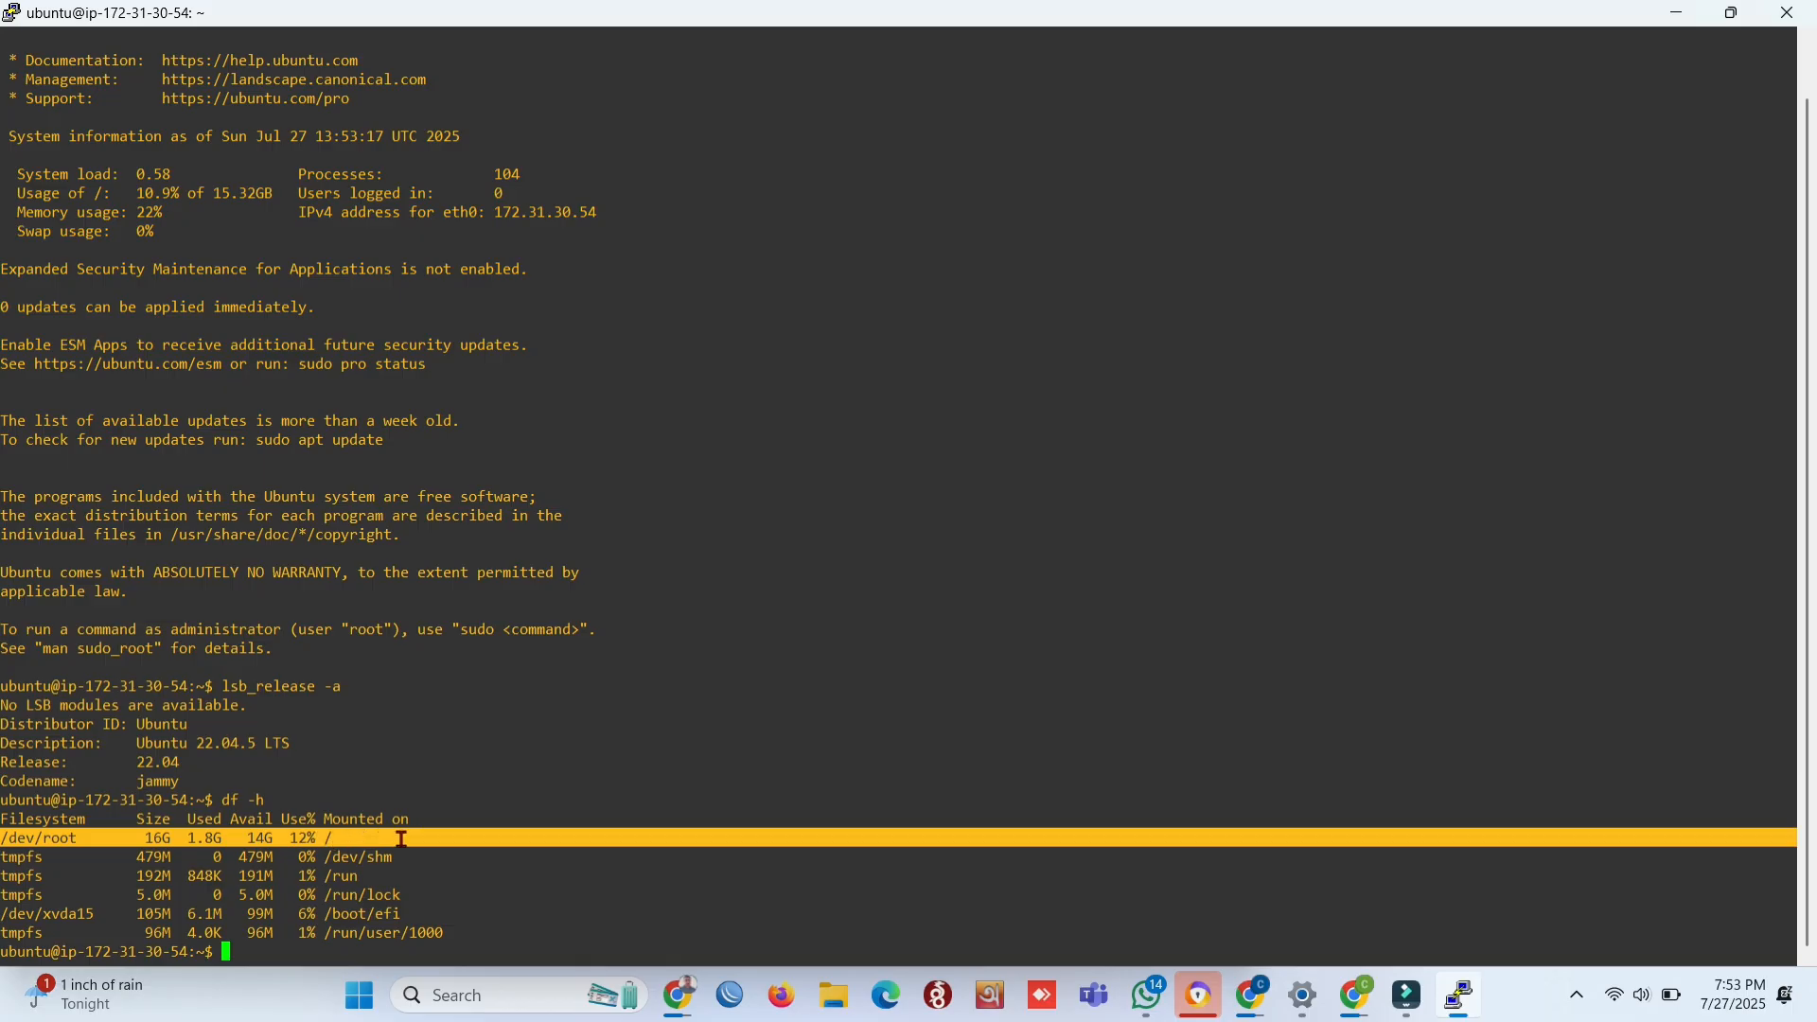